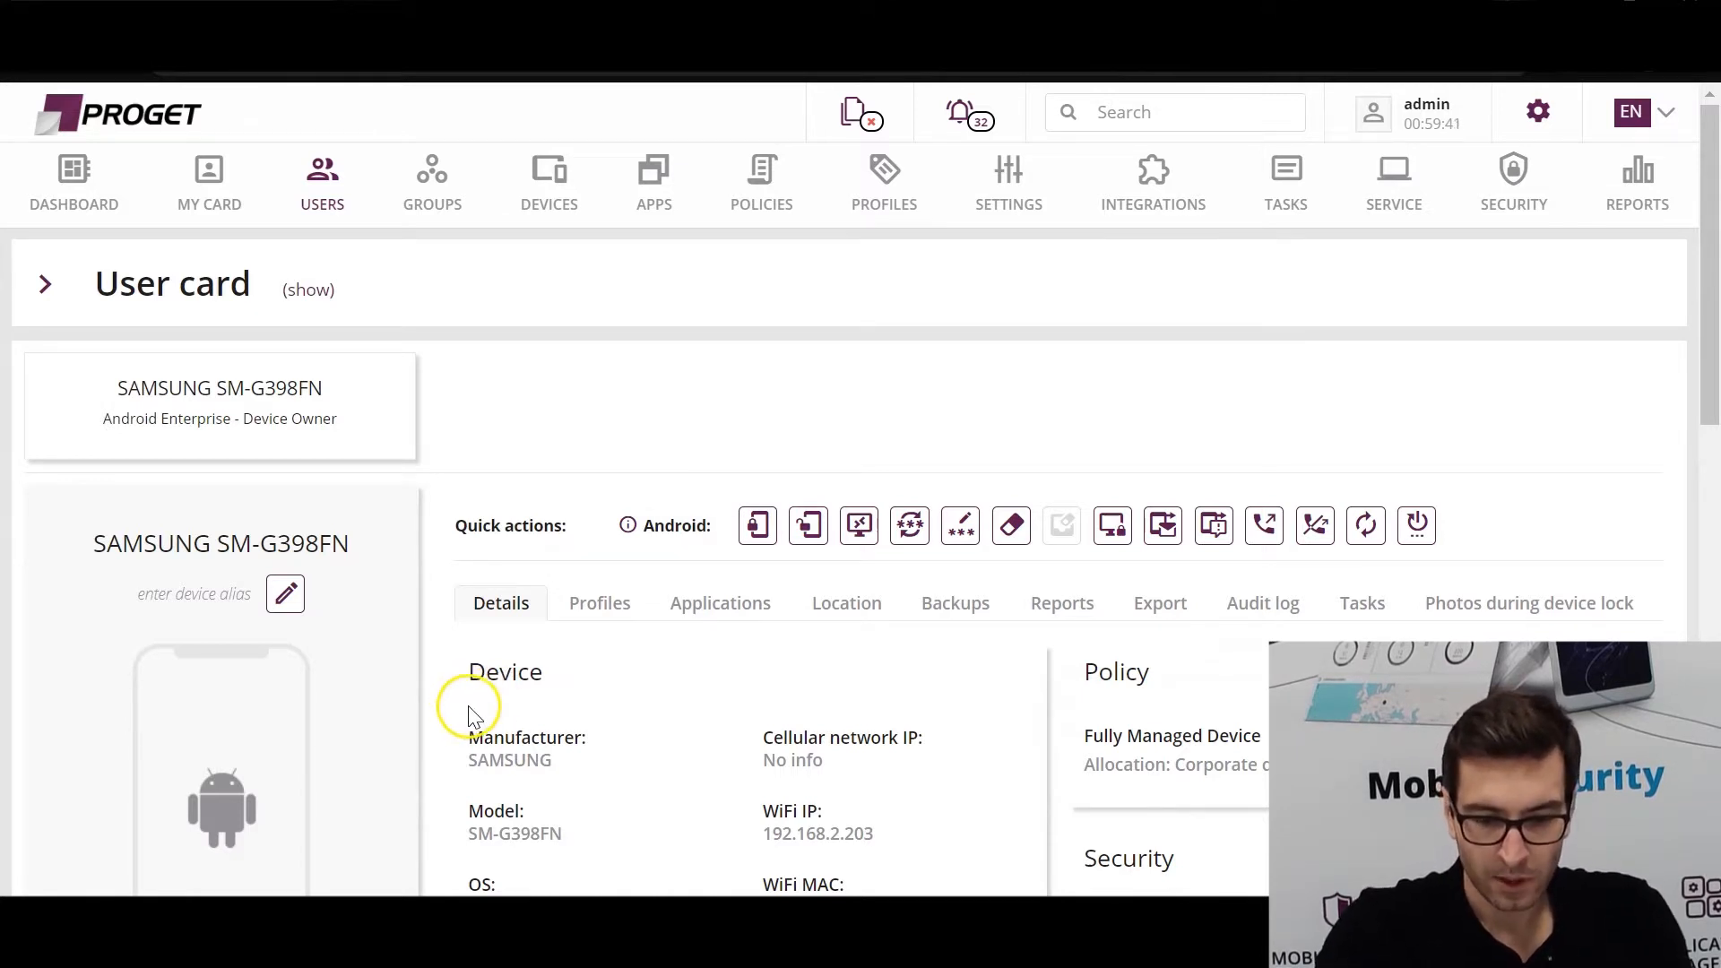
Step: Open the message form for the SAMSUNG SM-G398FN, enable display as dialogue with its time to close, and close it without sending
{"action": "left_click", "coordinate": [1161, 534]}
{"action": "left_click_drag", "start_coordinate": [722, 558], "coordinate": [567, 561]}
{"action": "left_click", "coordinate": [800, 563]}
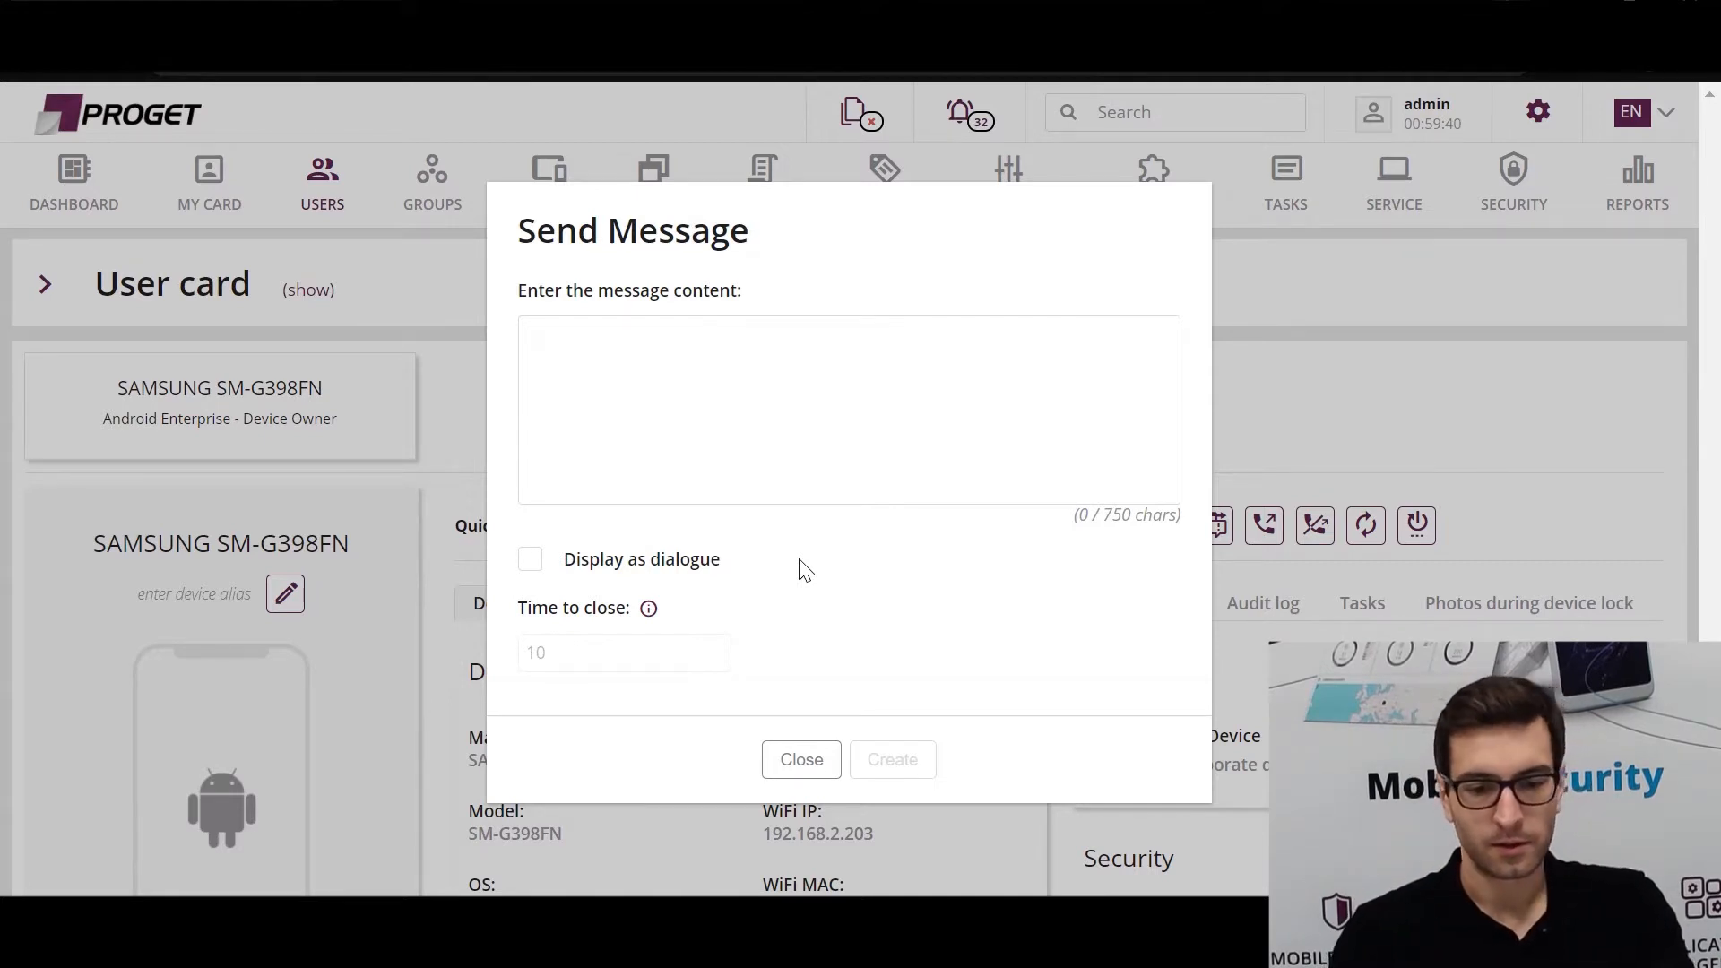
{"action": "left_click", "coordinate": [532, 561]}
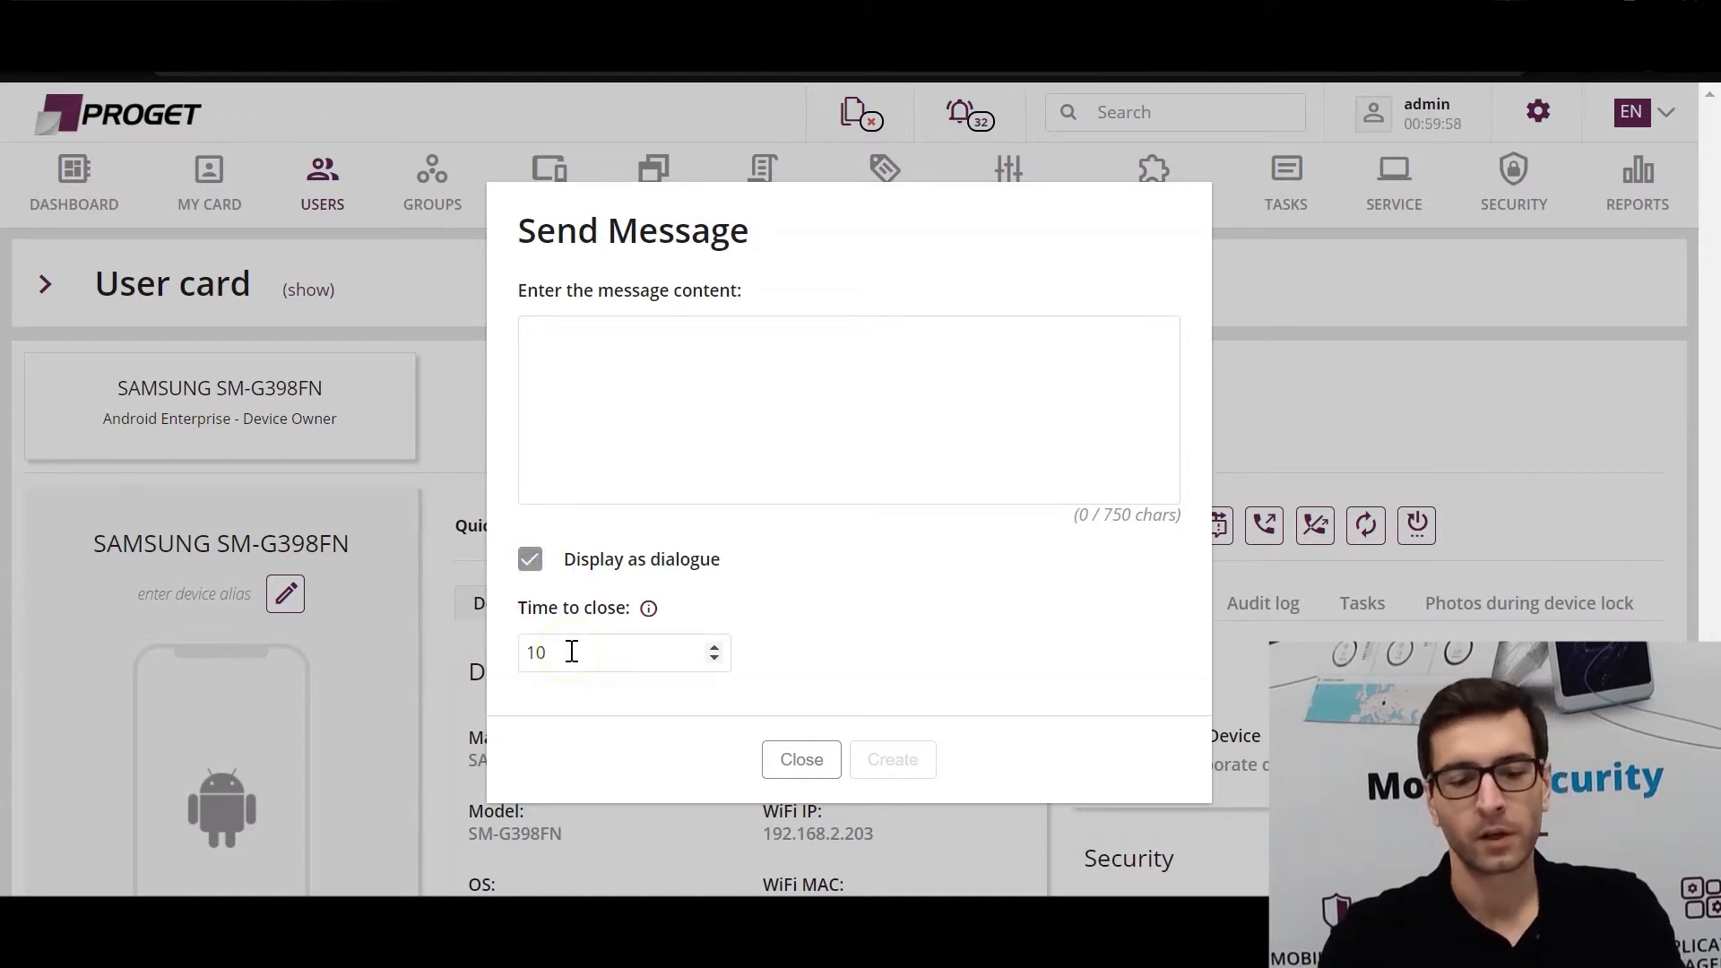
{"action": "left_click_drag", "start_coordinate": [569, 654], "coordinate": [520, 659]}
{"action": "left_click", "coordinate": [563, 726]}
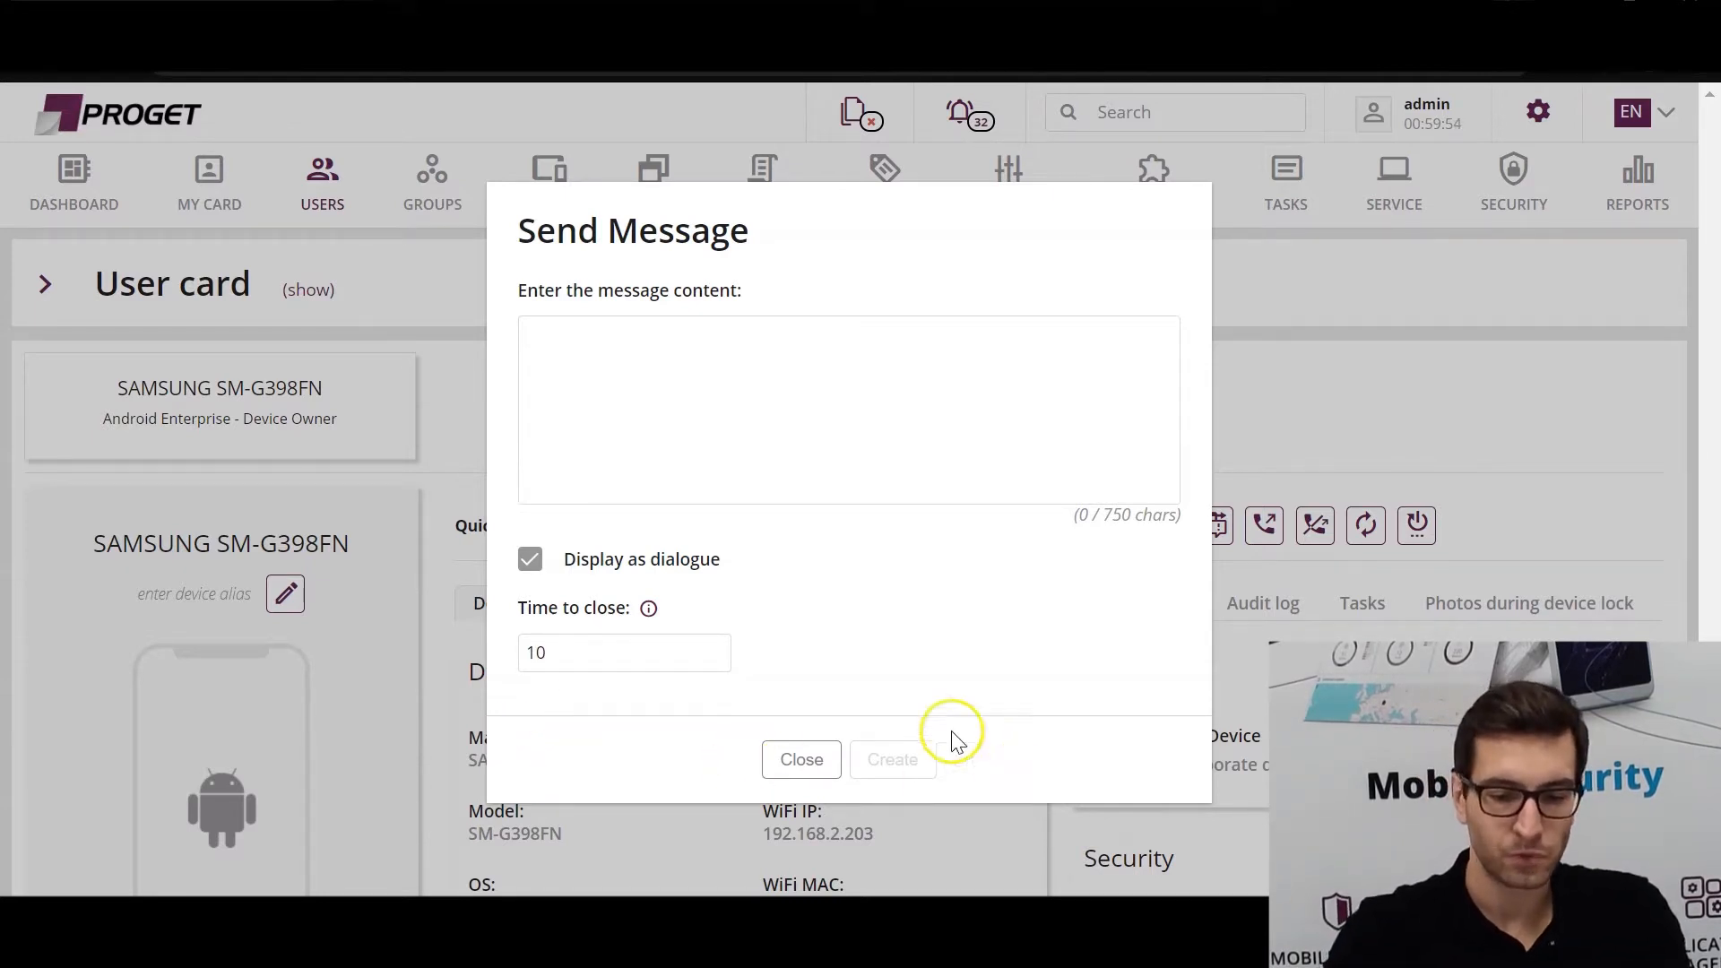
{"action": "left_click", "coordinate": [811, 759]}
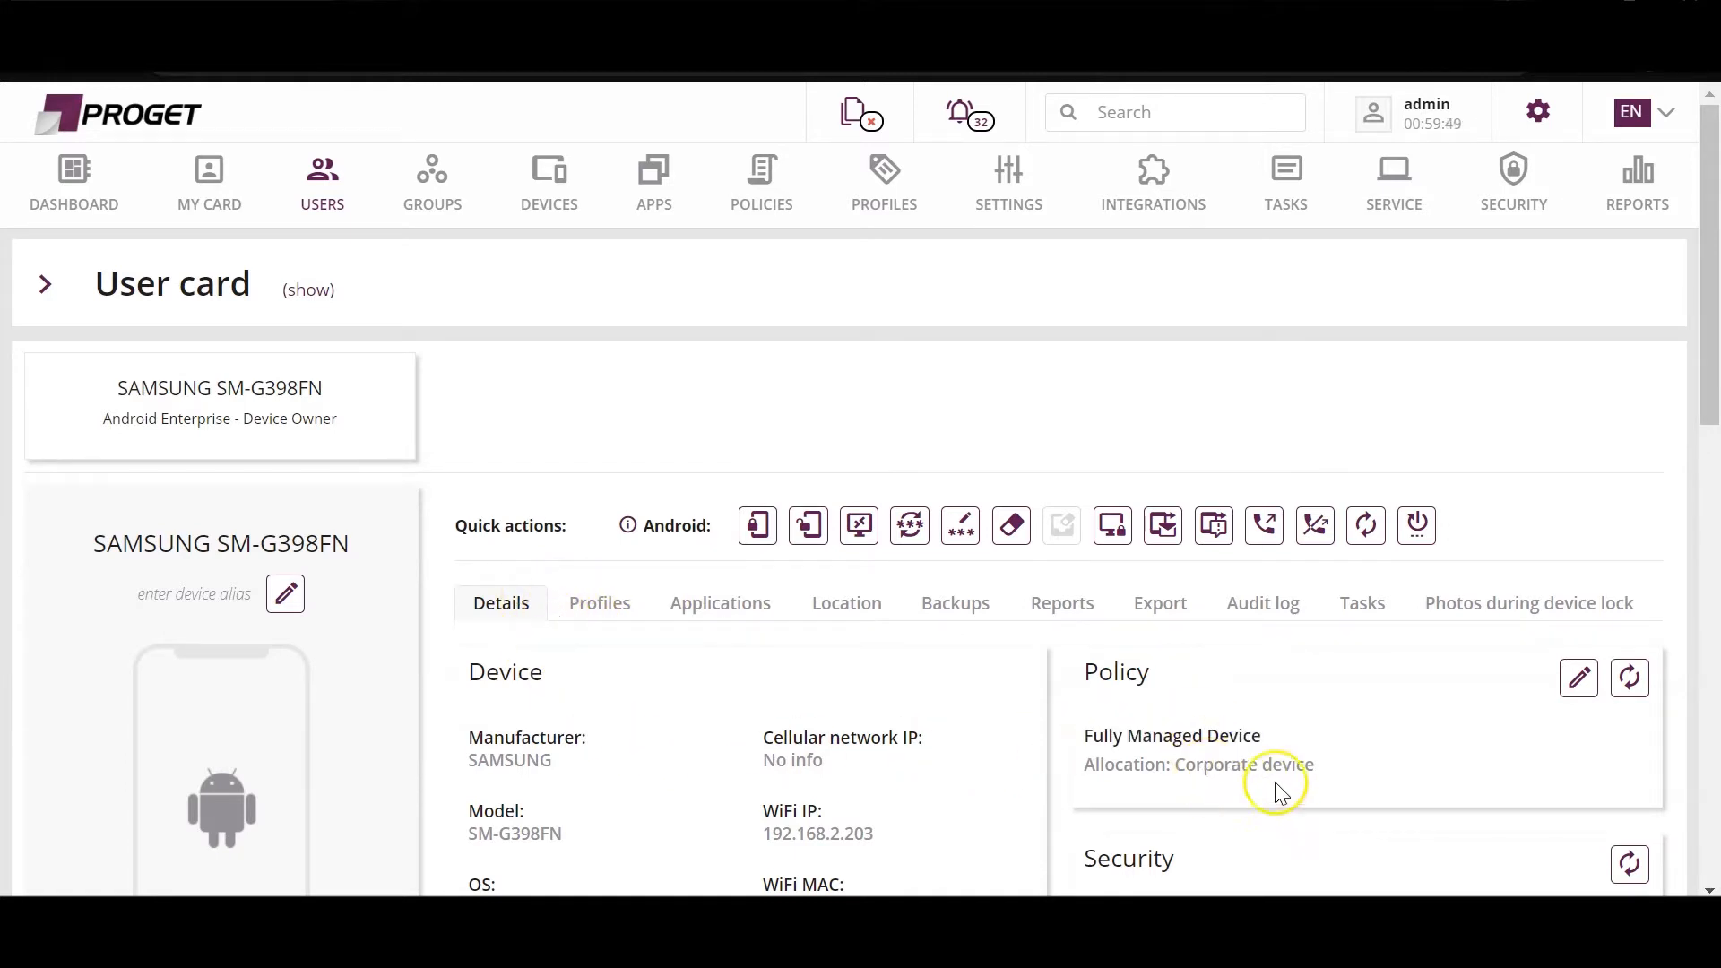
Step: Open the policy assignment of the SAMSUNG SM-G398FN for editing, review it, and return to the device details without changes
{"action": "left_click_drag", "start_coordinate": [1156, 686], "coordinate": [1065, 688]}
{"action": "scroll", "coordinate": [1183, 703], "scroll_direction": "down", "scroll_amount": 2}
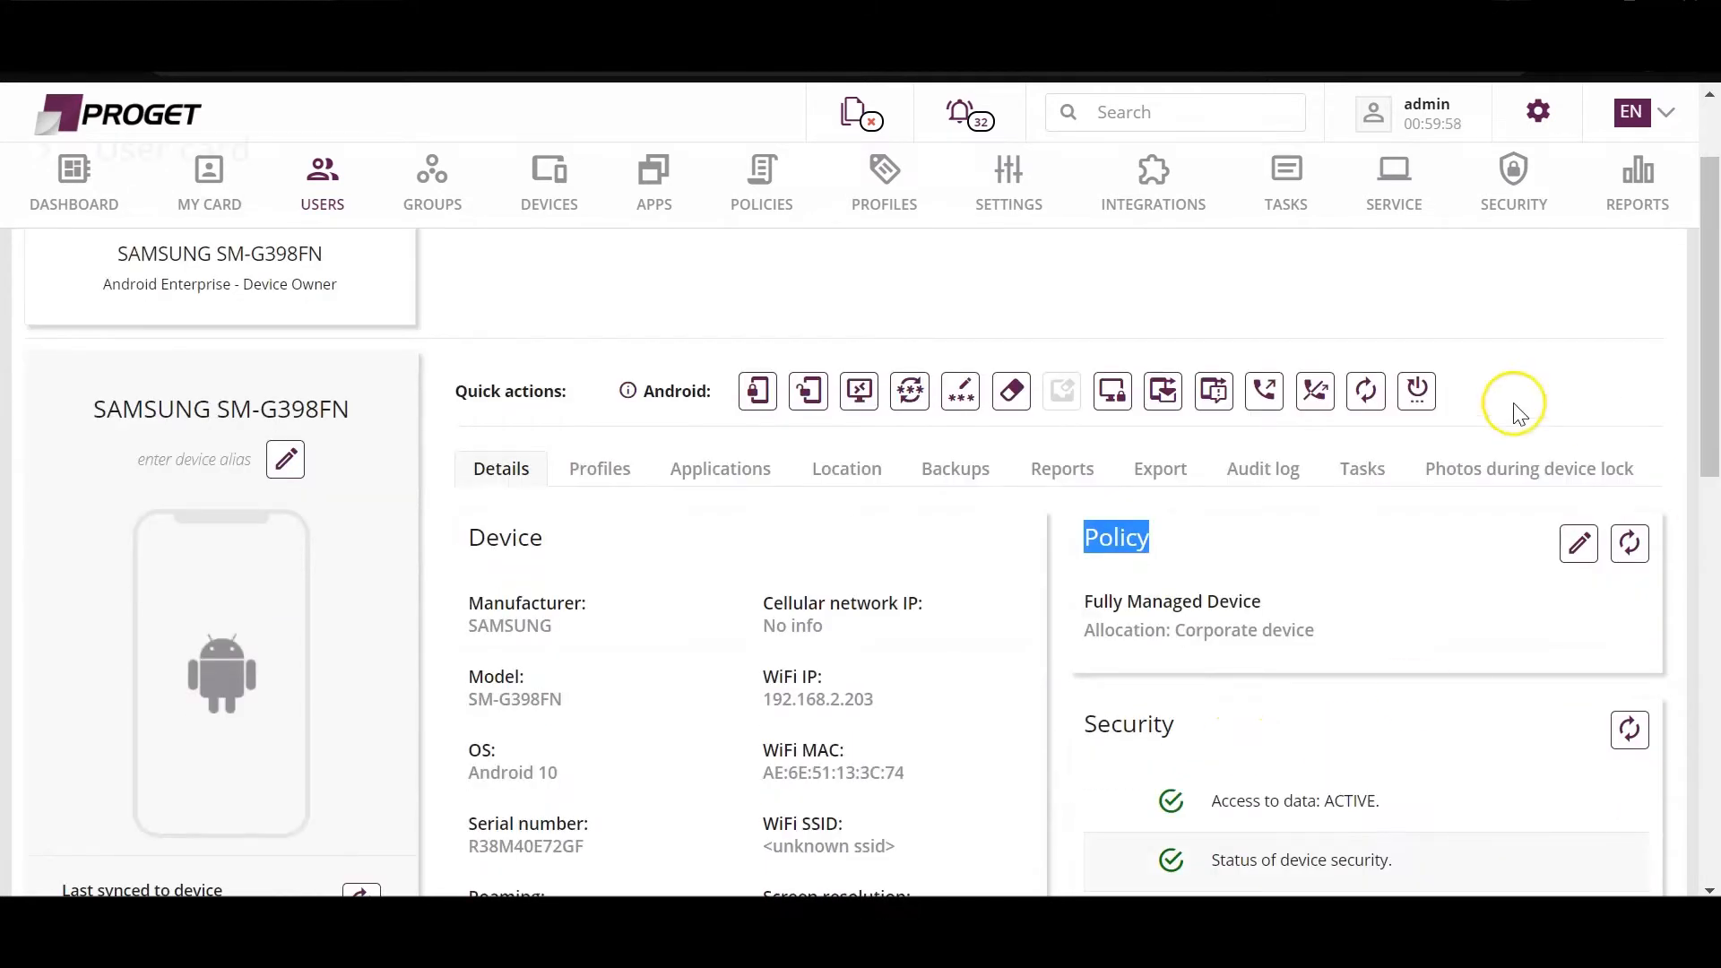
{"action": "left_click", "coordinate": [1319, 544]}
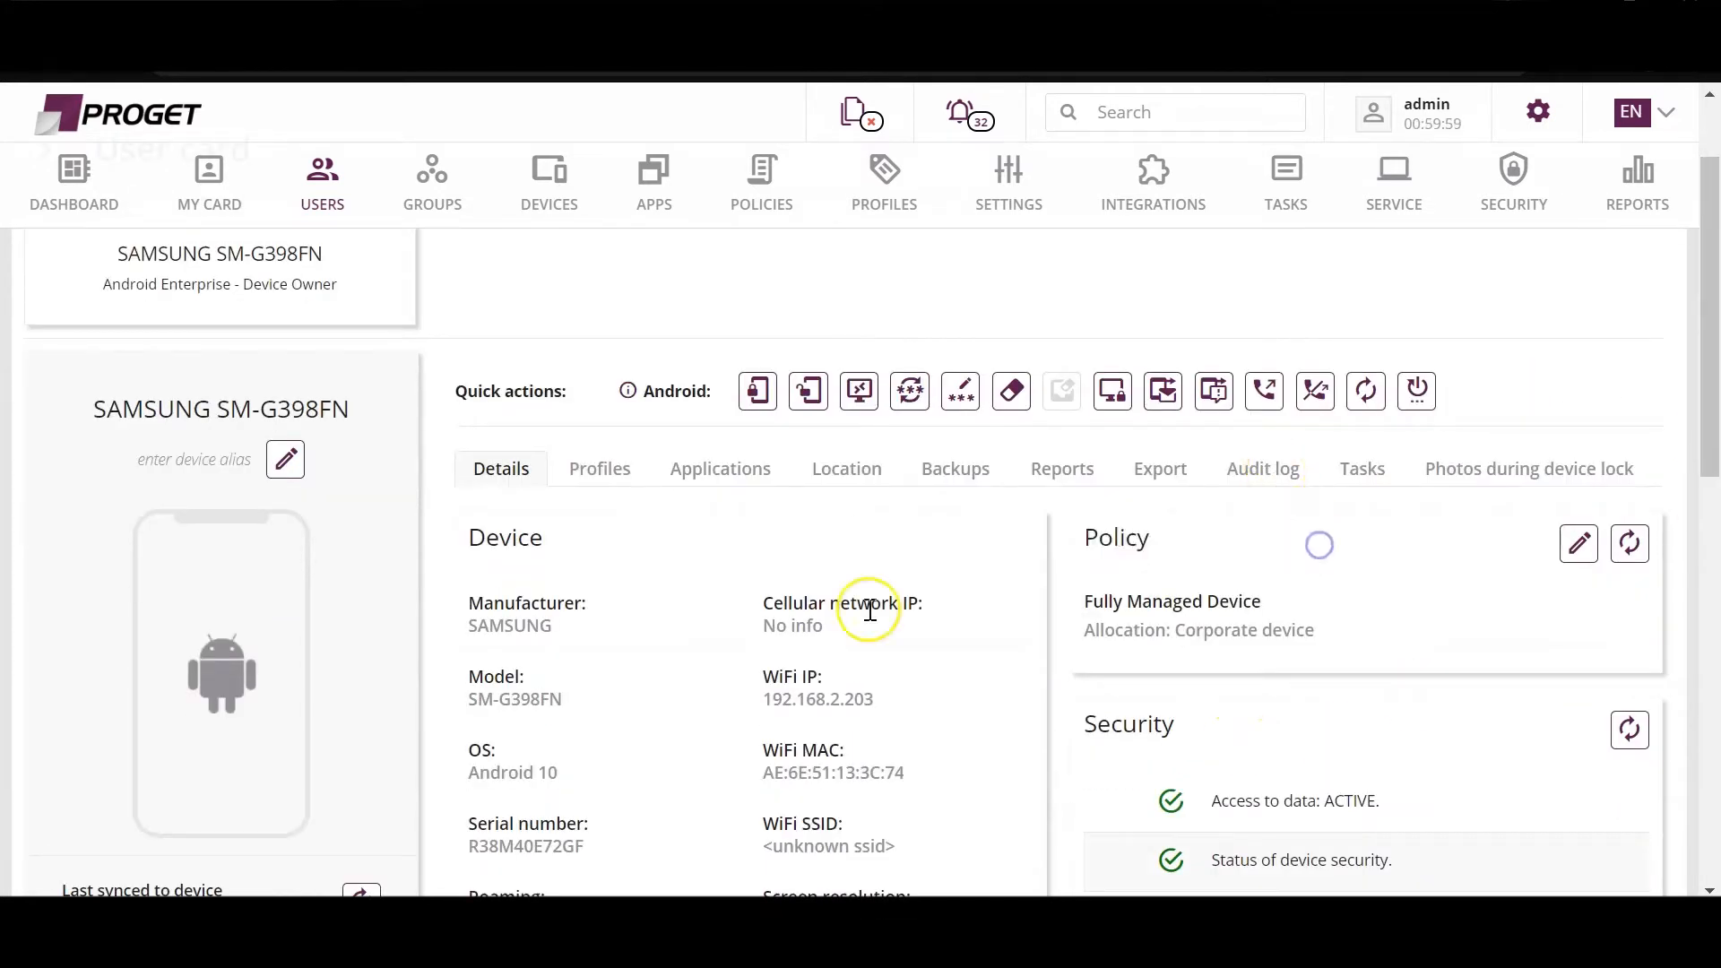
{"action": "left_click", "coordinate": [1579, 544]}
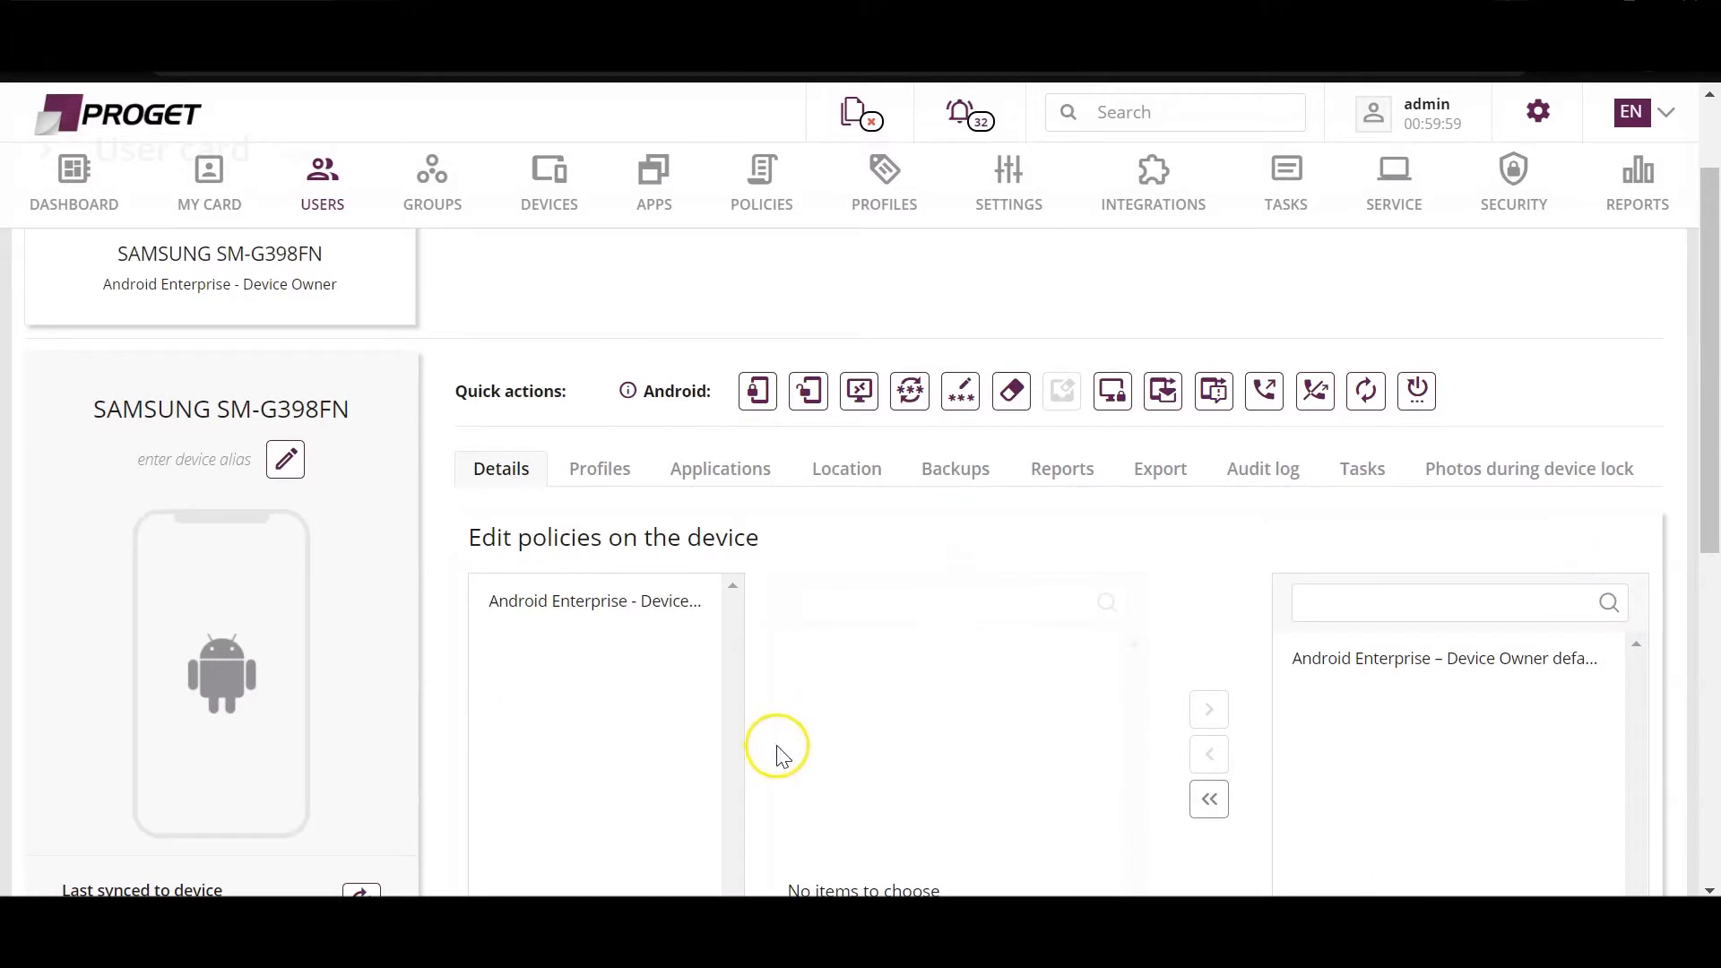
{"action": "scroll", "coordinate": [773, 749], "scroll_direction": "down", "scroll_amount": 6}
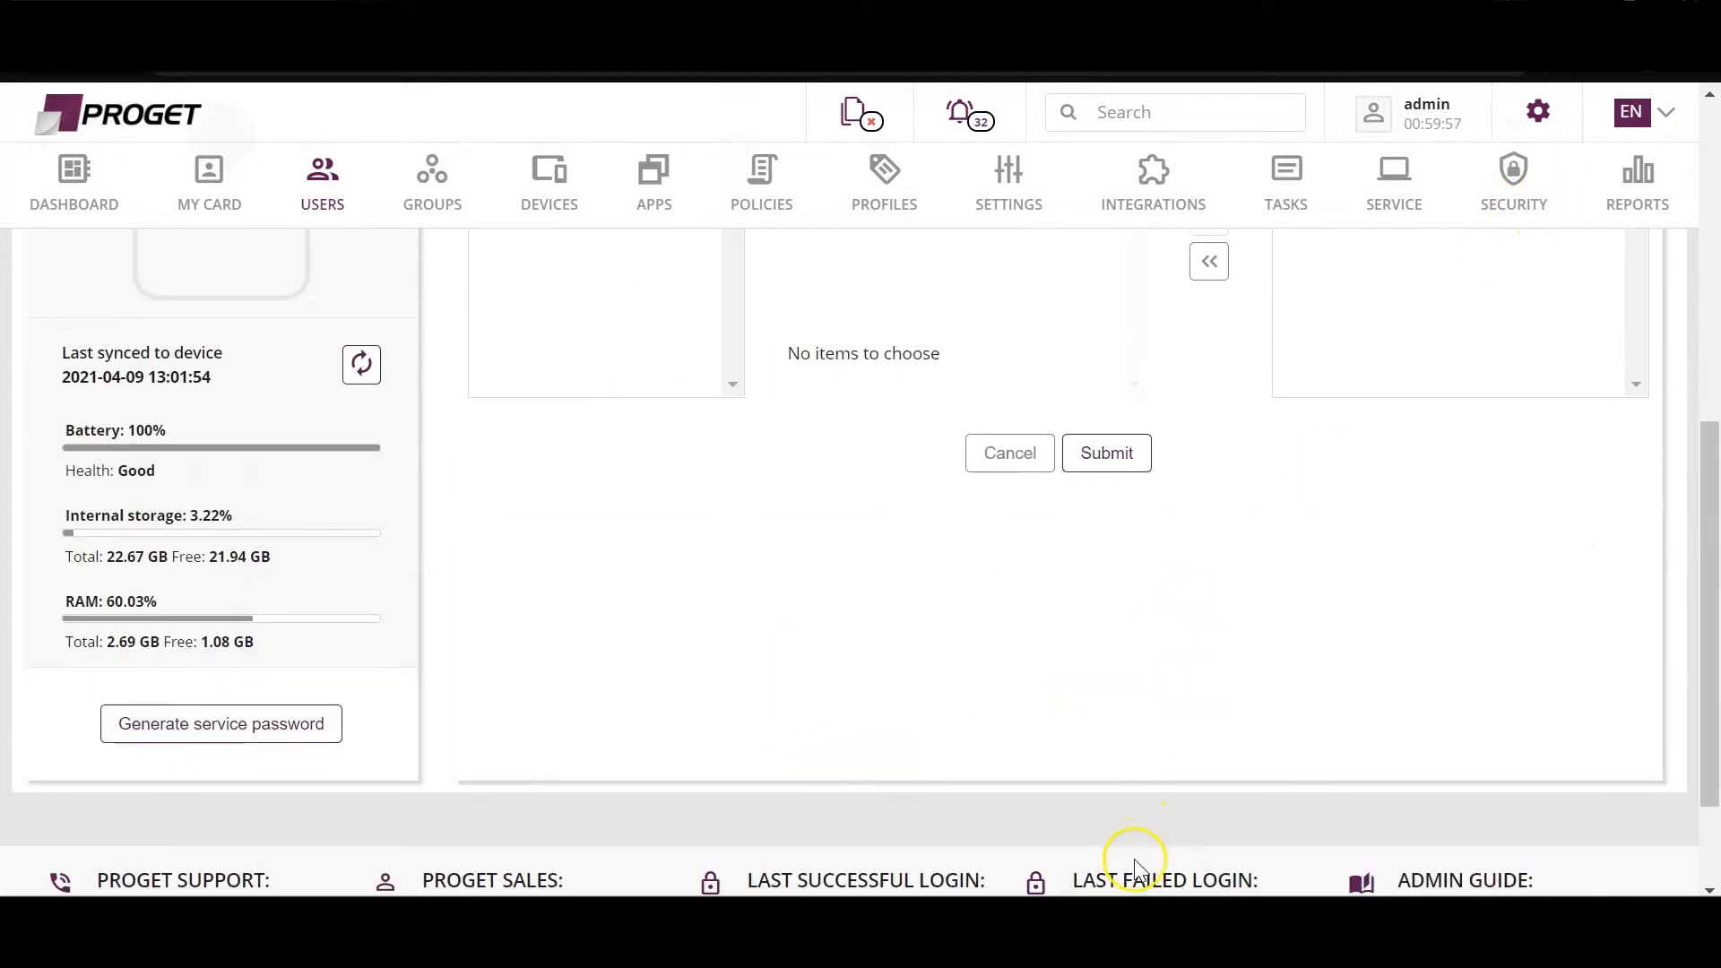
{"action": "scroll", "coordinate": [1013, 602], "scroll_direction": "up", "scroll_amount": 3}
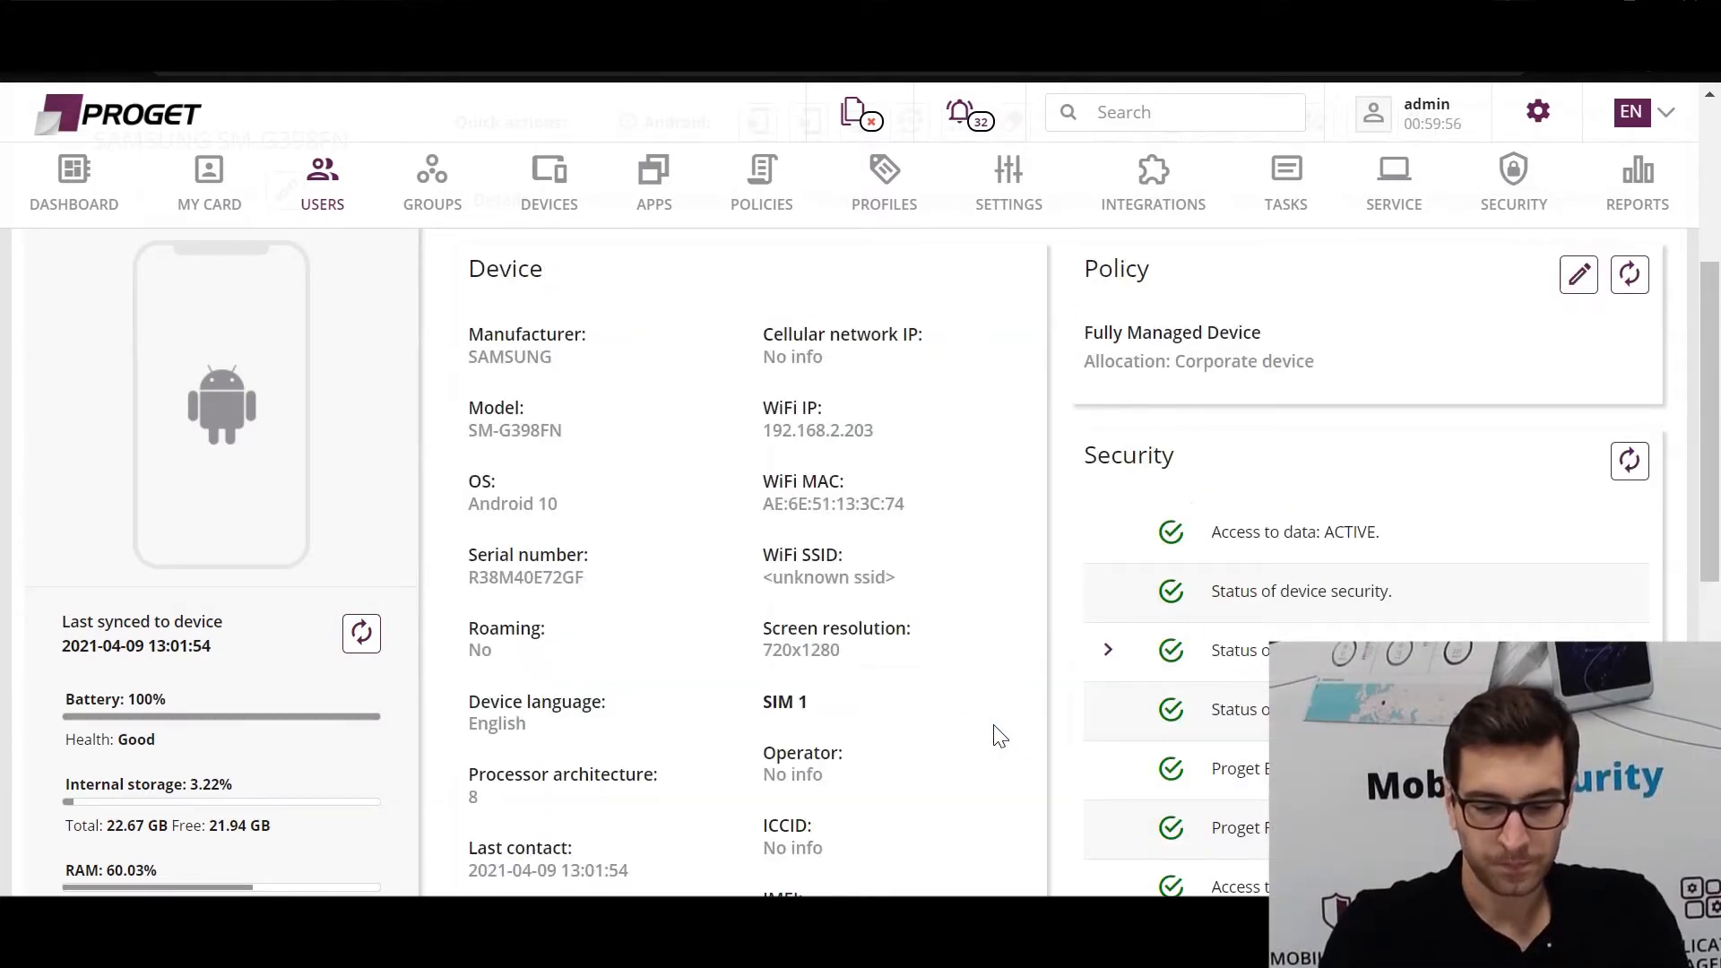
{"action": "scroll", "coordinate": [1049, 705], "scroll_direction": "up", "scroll_amount": 4}
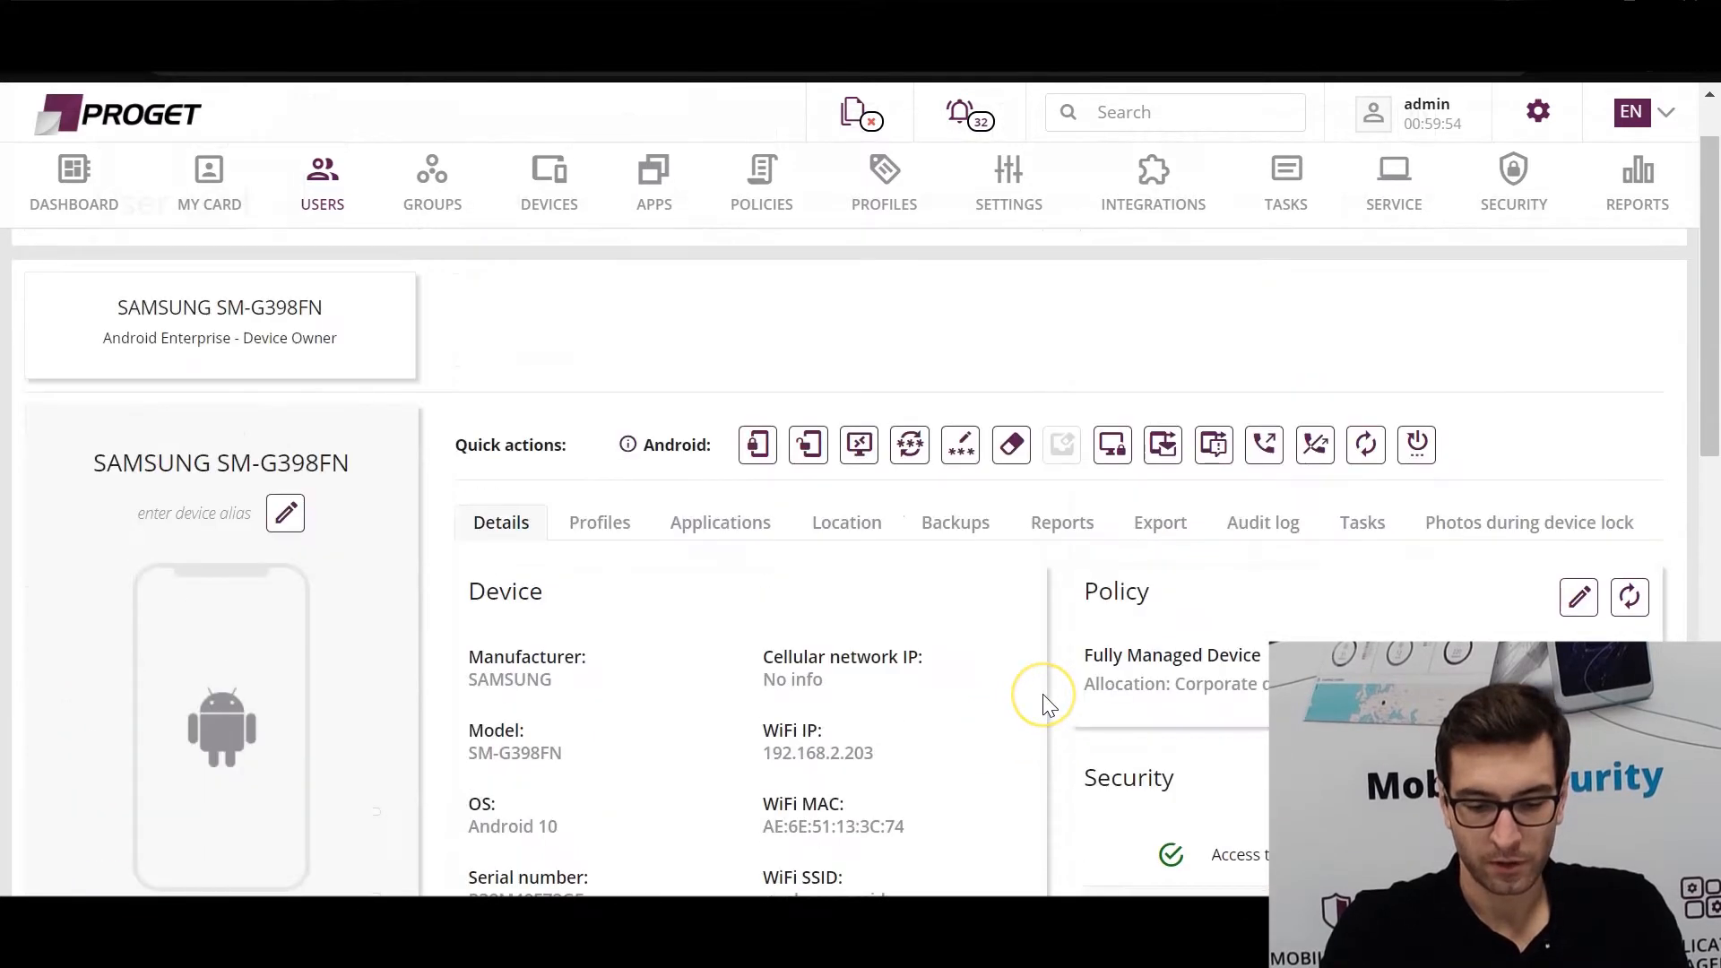
{"action": "scroll", "coordinate": [1049, 705], "scroll_direction": "down", "scroll_amount": 3}
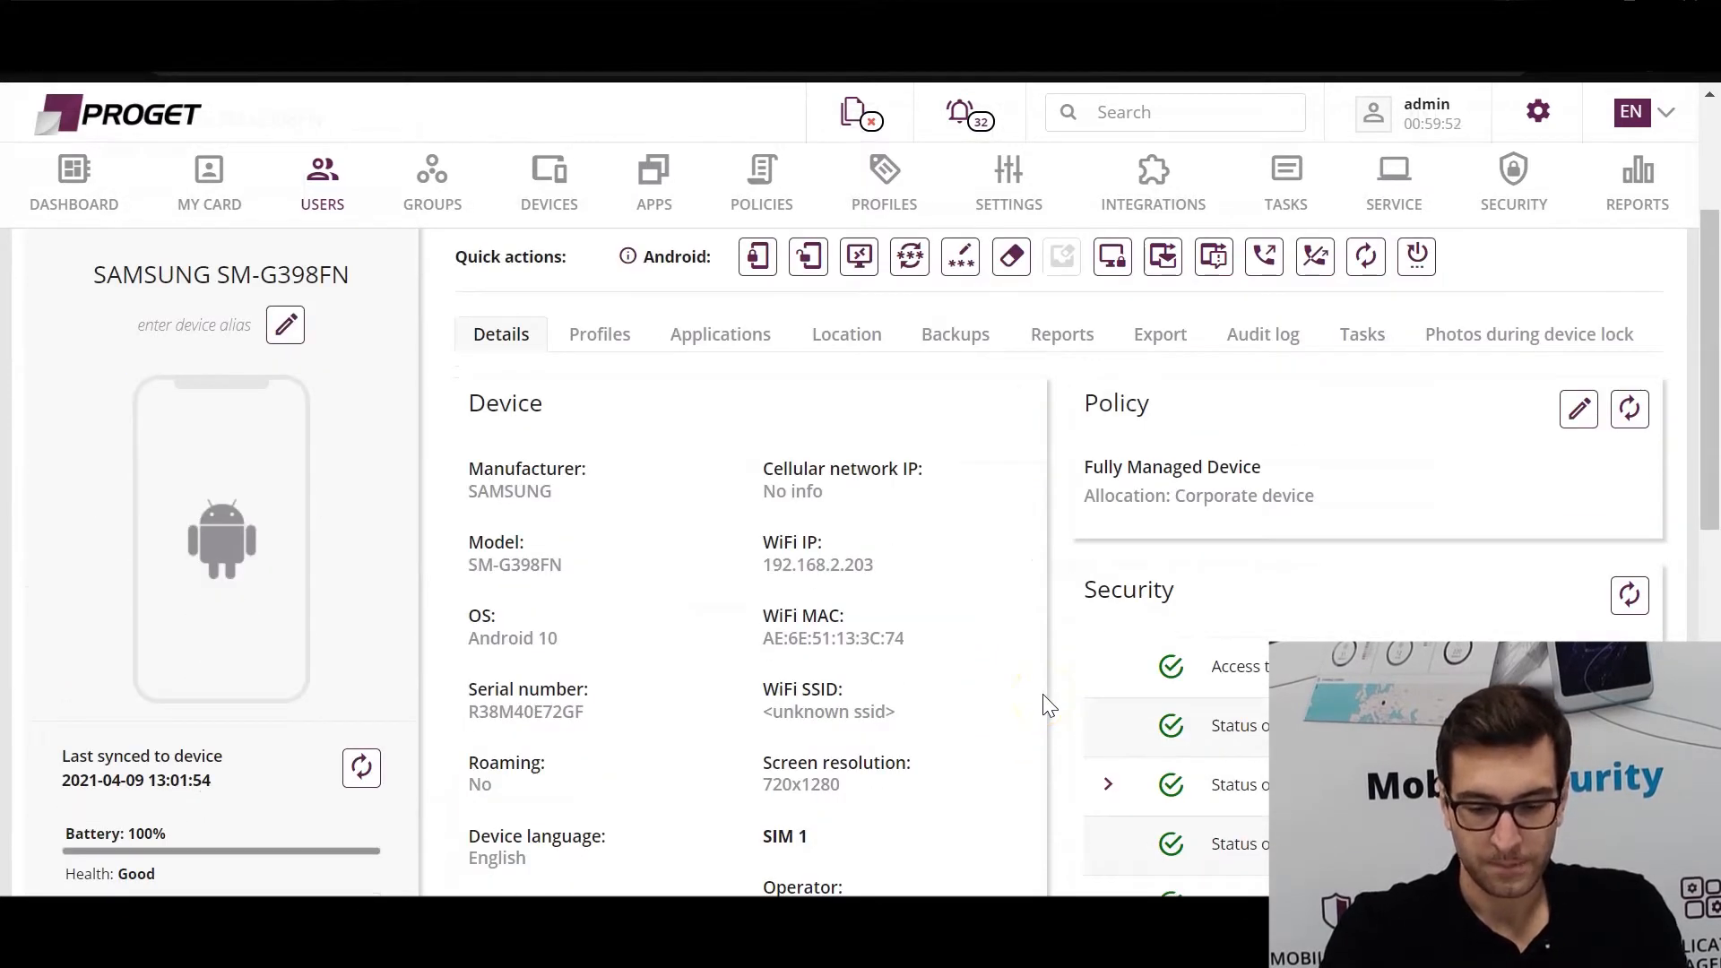
{"action": "scroll", "coordinate": [1041, 703], "scroll_direction": "up", "scroll_amount": 3}
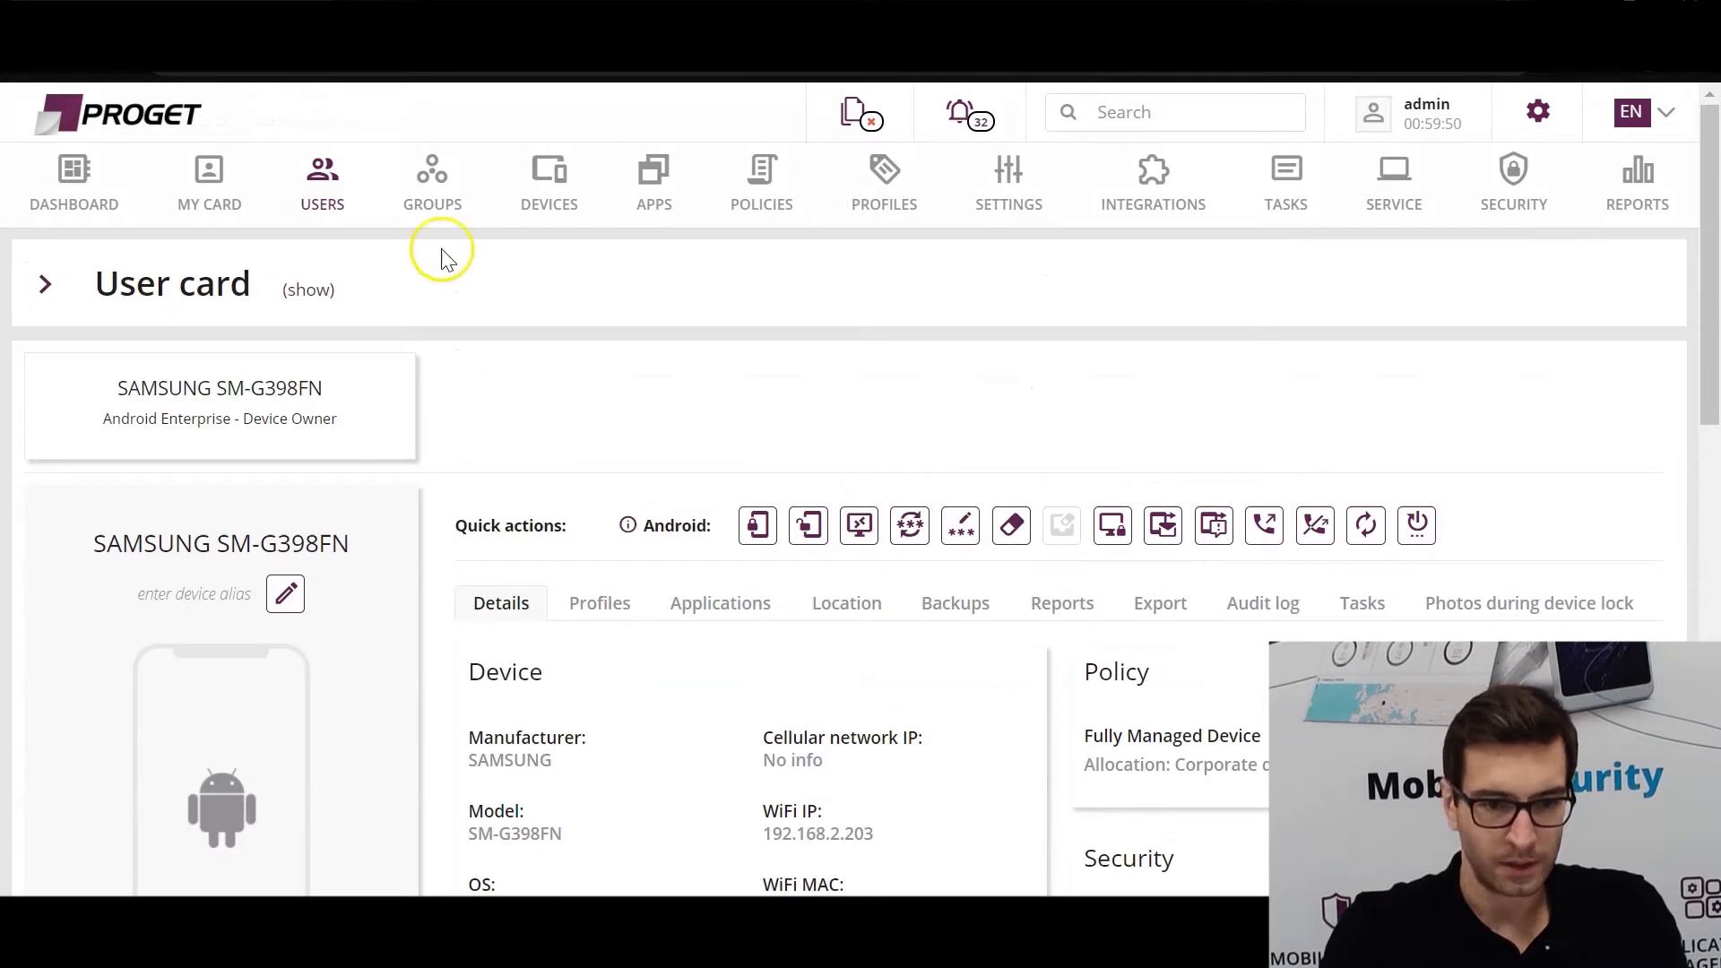
Step: Open the user card of the HMD GLOBAL Nokia 7.1 work profile device and review its quick actions
{"action": "left_click", "coordinate": [322, 195]}
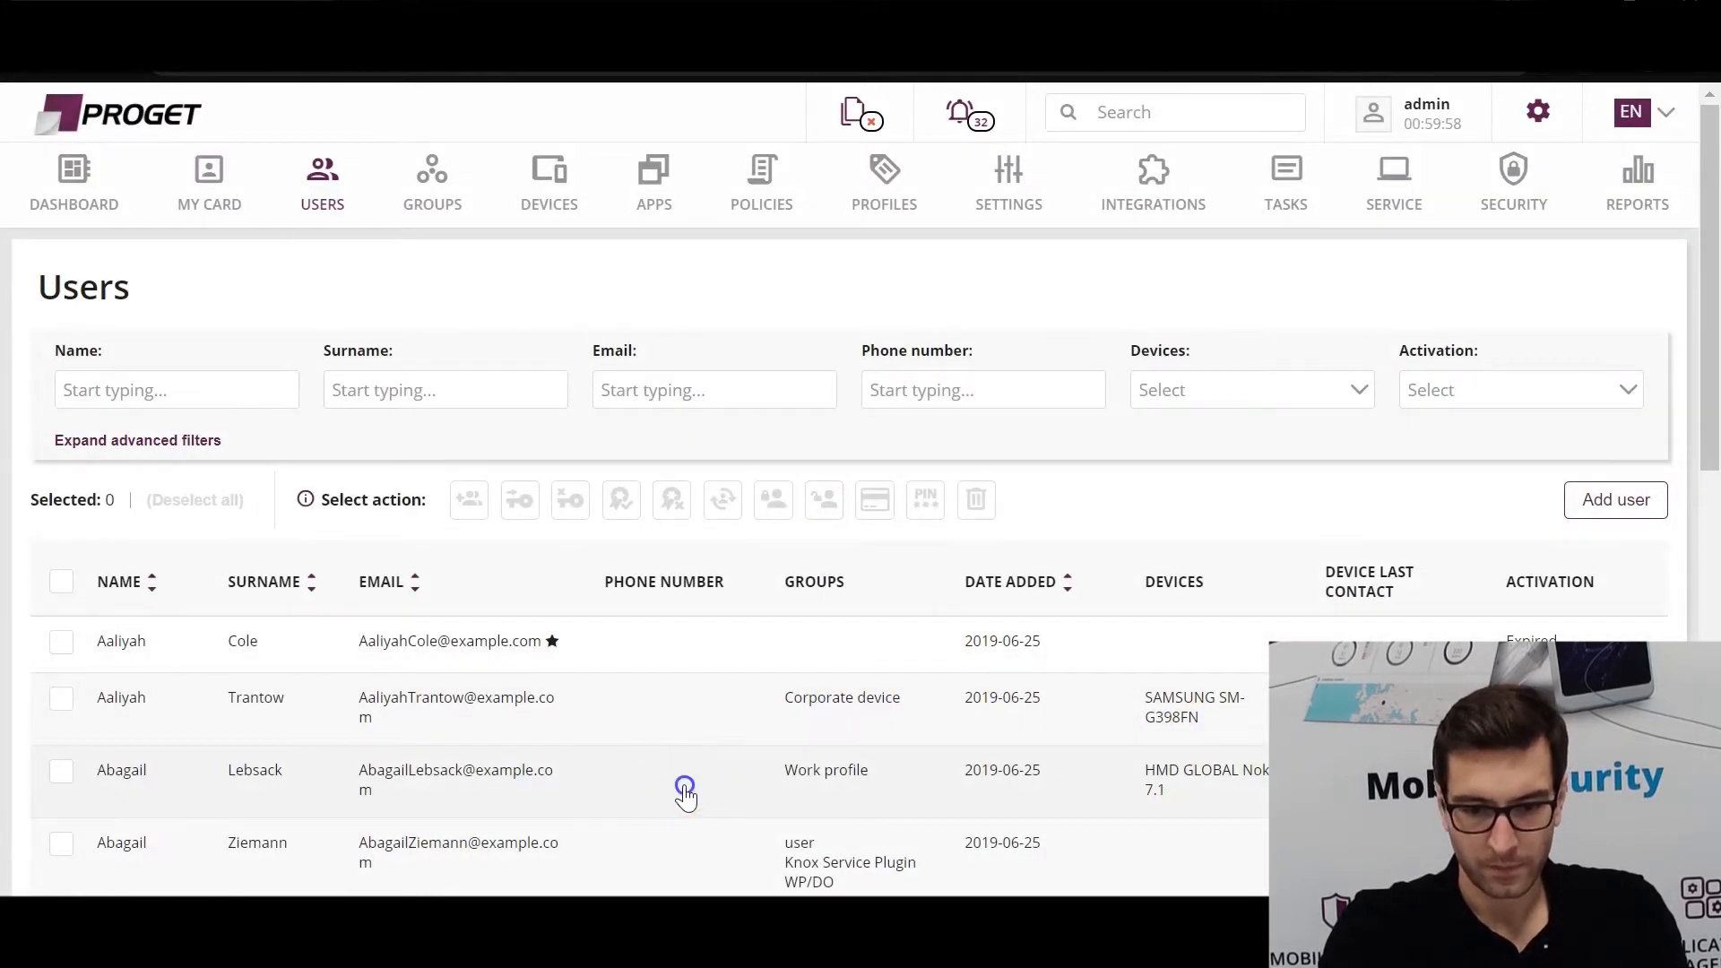
{"action": "left_click", "coordinate": [690, 785]}
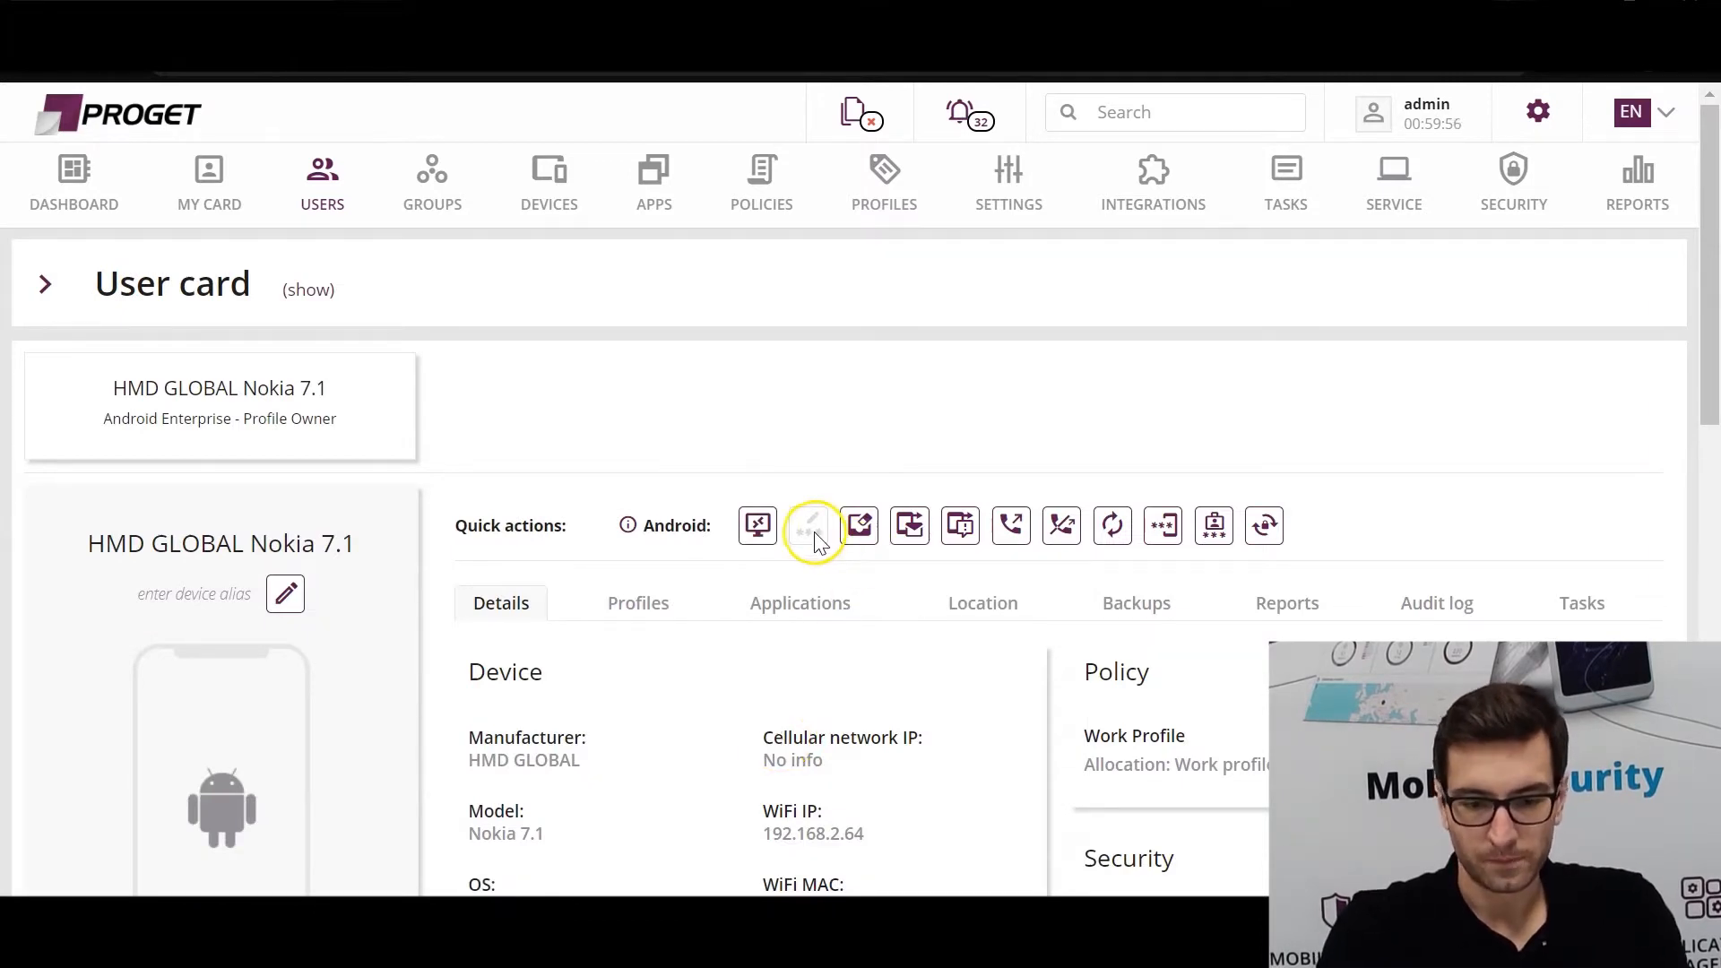
{"action": "mouse_move", "coordinate": [622, 526]}
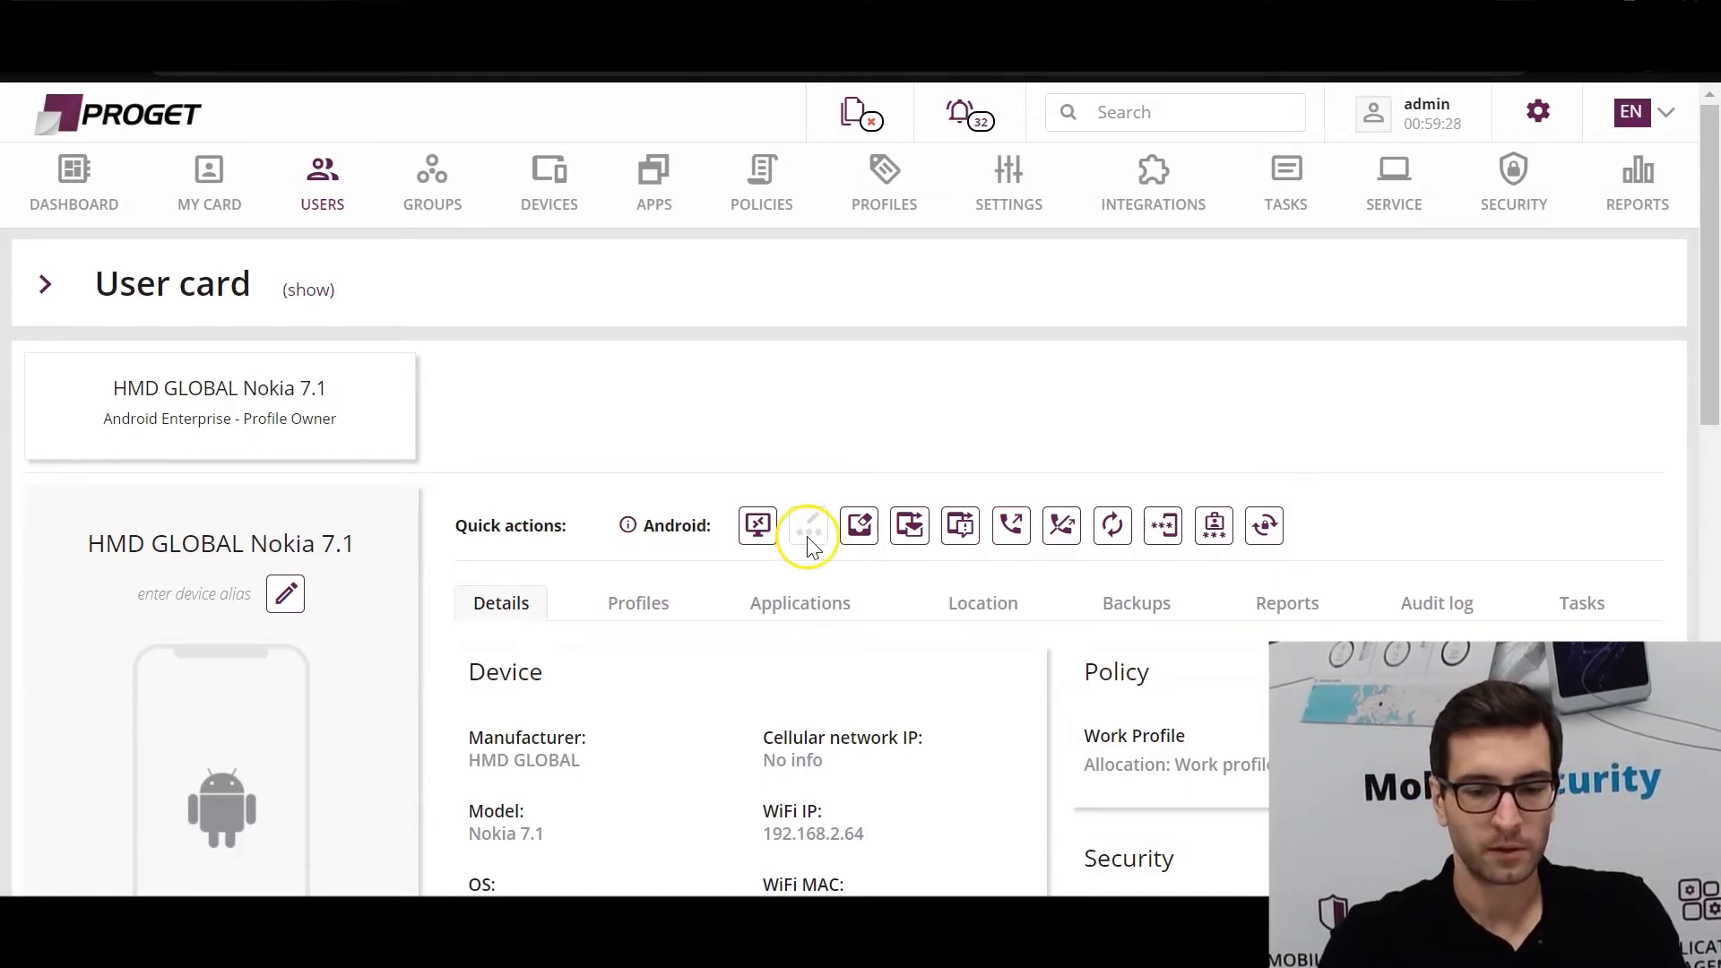
{"action": "left_click", "coordinate": [530, 507]}
Step: Return to the user card of the SAMSUNG SM-G398FN and review its details and quick actions
{"action": "left_click", "coordinate": [322, 199]}
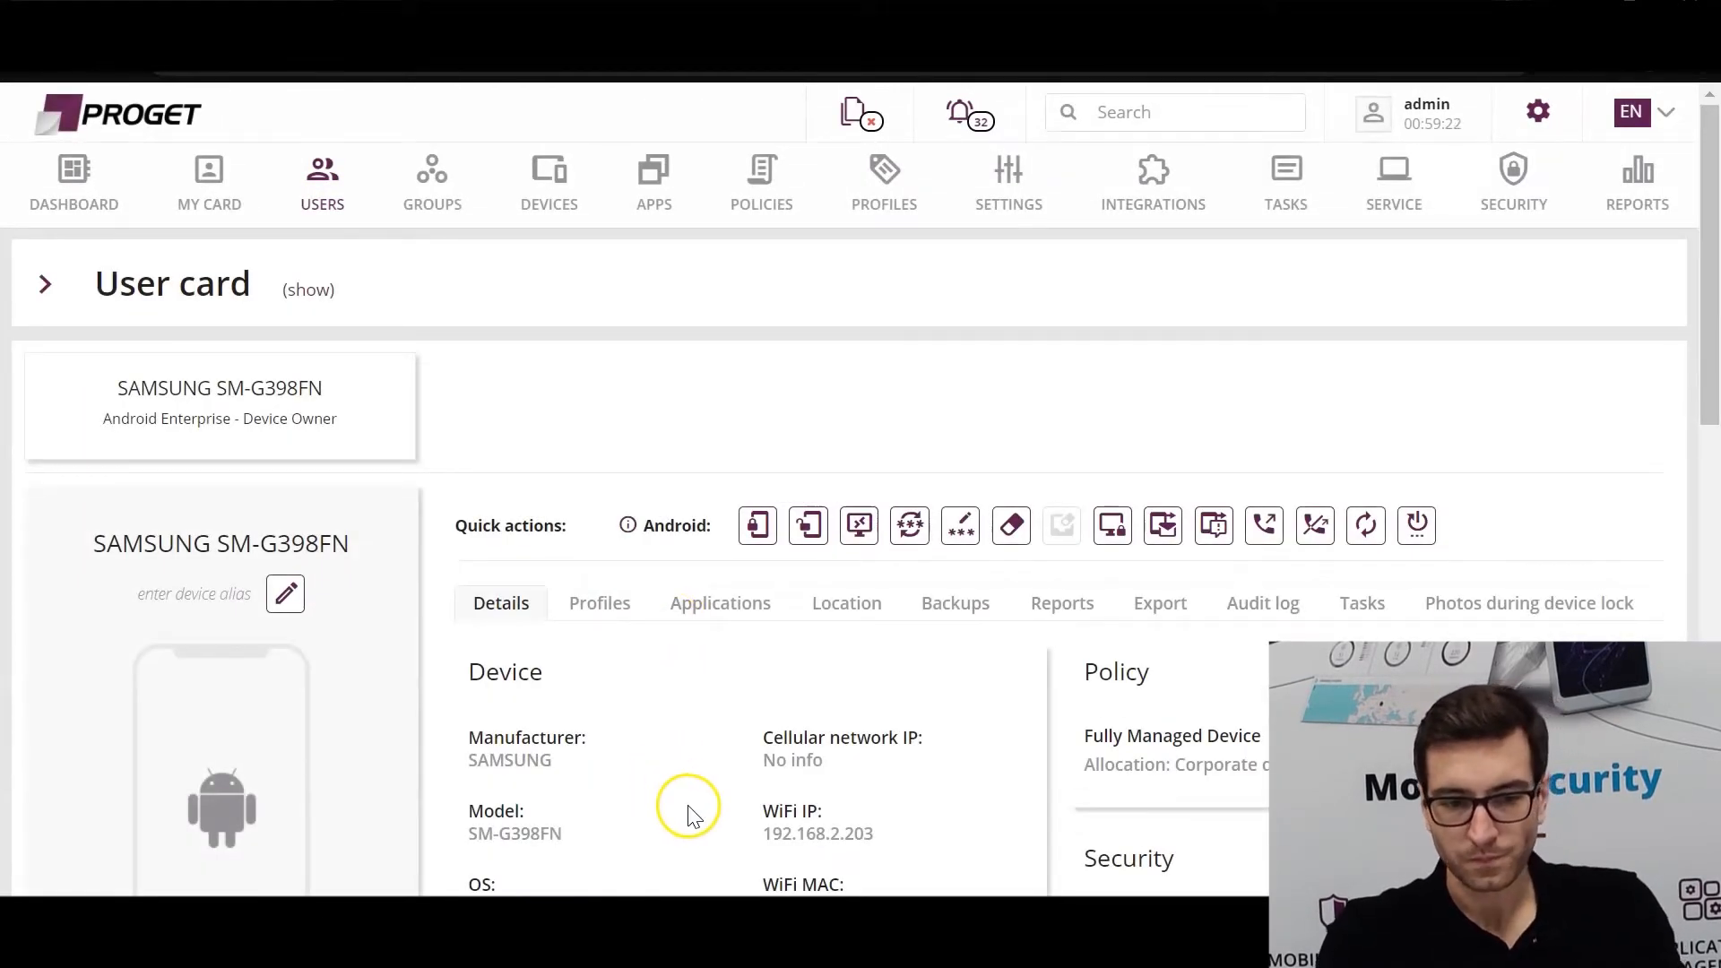
{"action": "scroll", "coordinate": [592, 582], "scroll_direction": "down", "scroll_amount": 3}
{"action": "scroll", "coordinate": [632, 685], "scroll_direction": "up", "scroll_amount": 3}
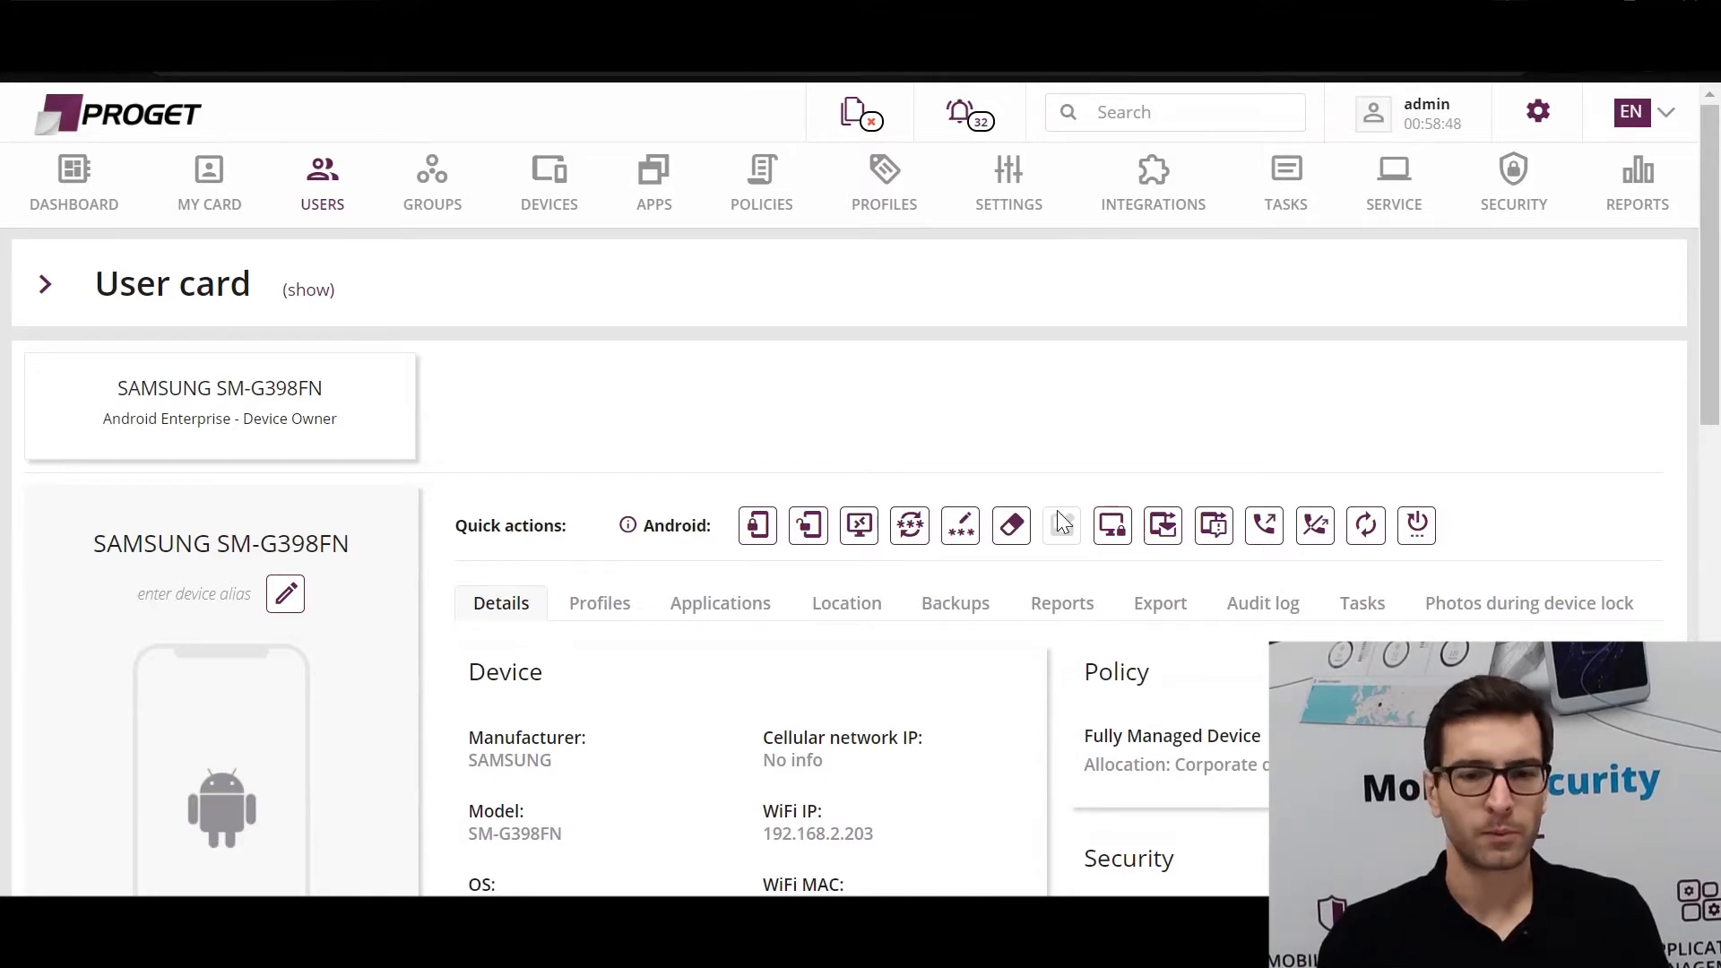
{"action": "left_click", "coordinate": [910, 543]}
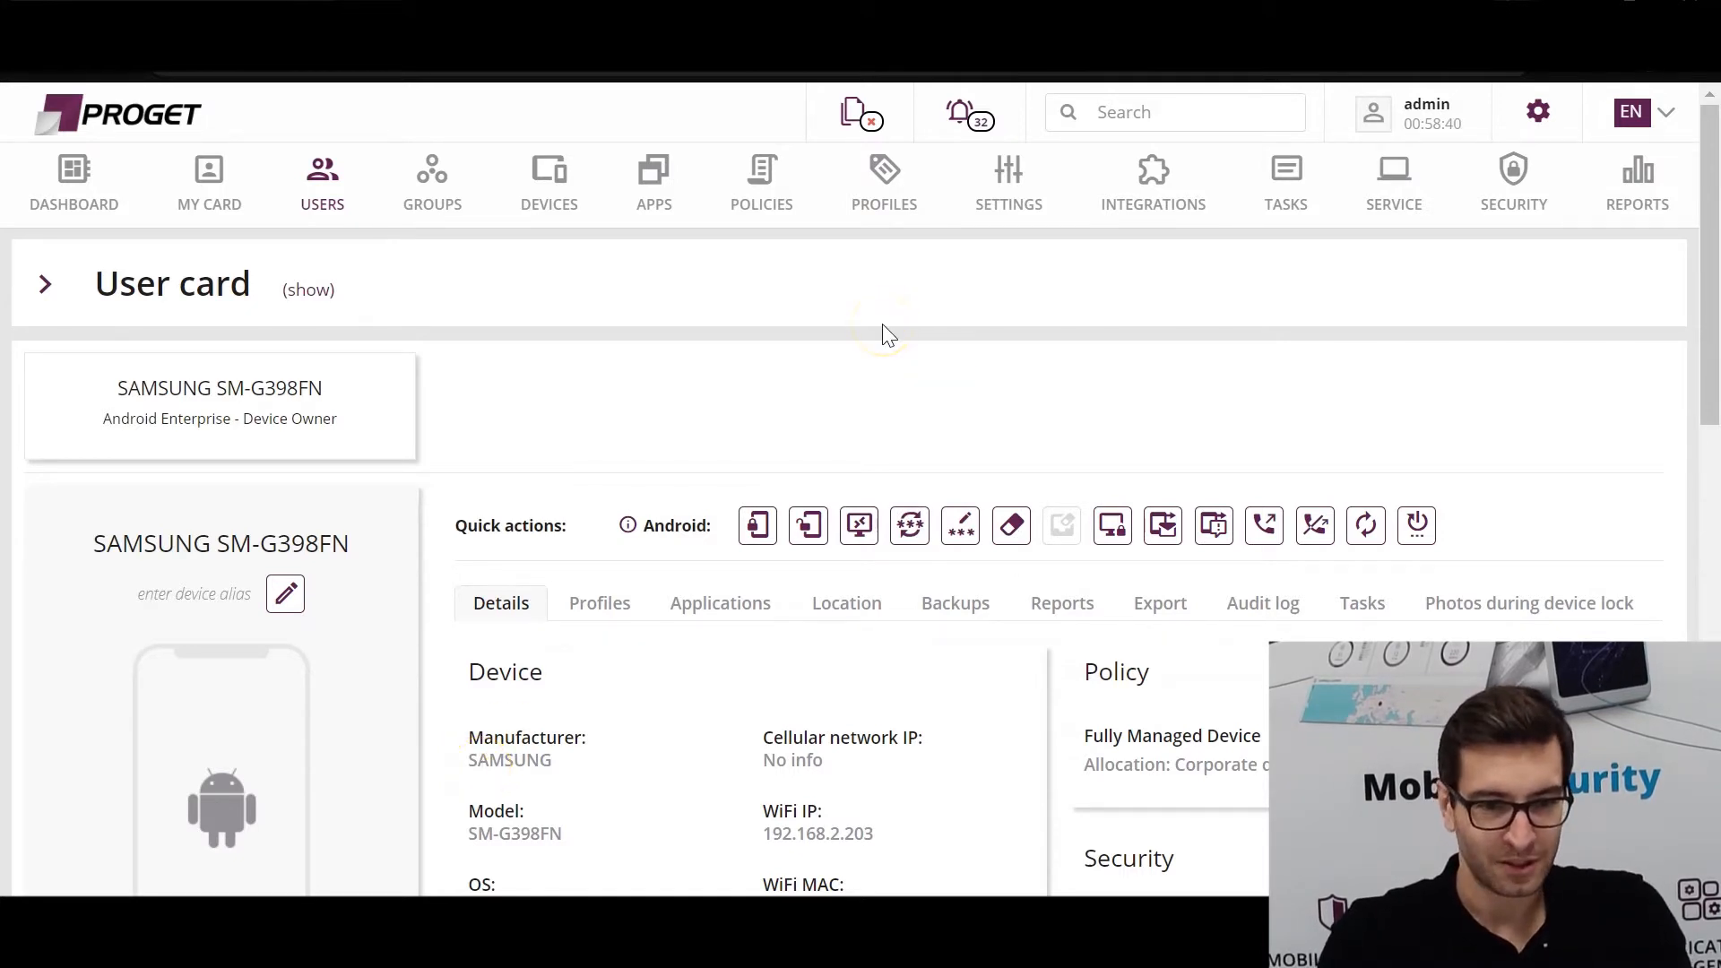
Step: Select the APPLE iPhone 8 Plus in the list of all devices and review the actions available for it
{"action": "left_click", "coordinate": [546, 221]}
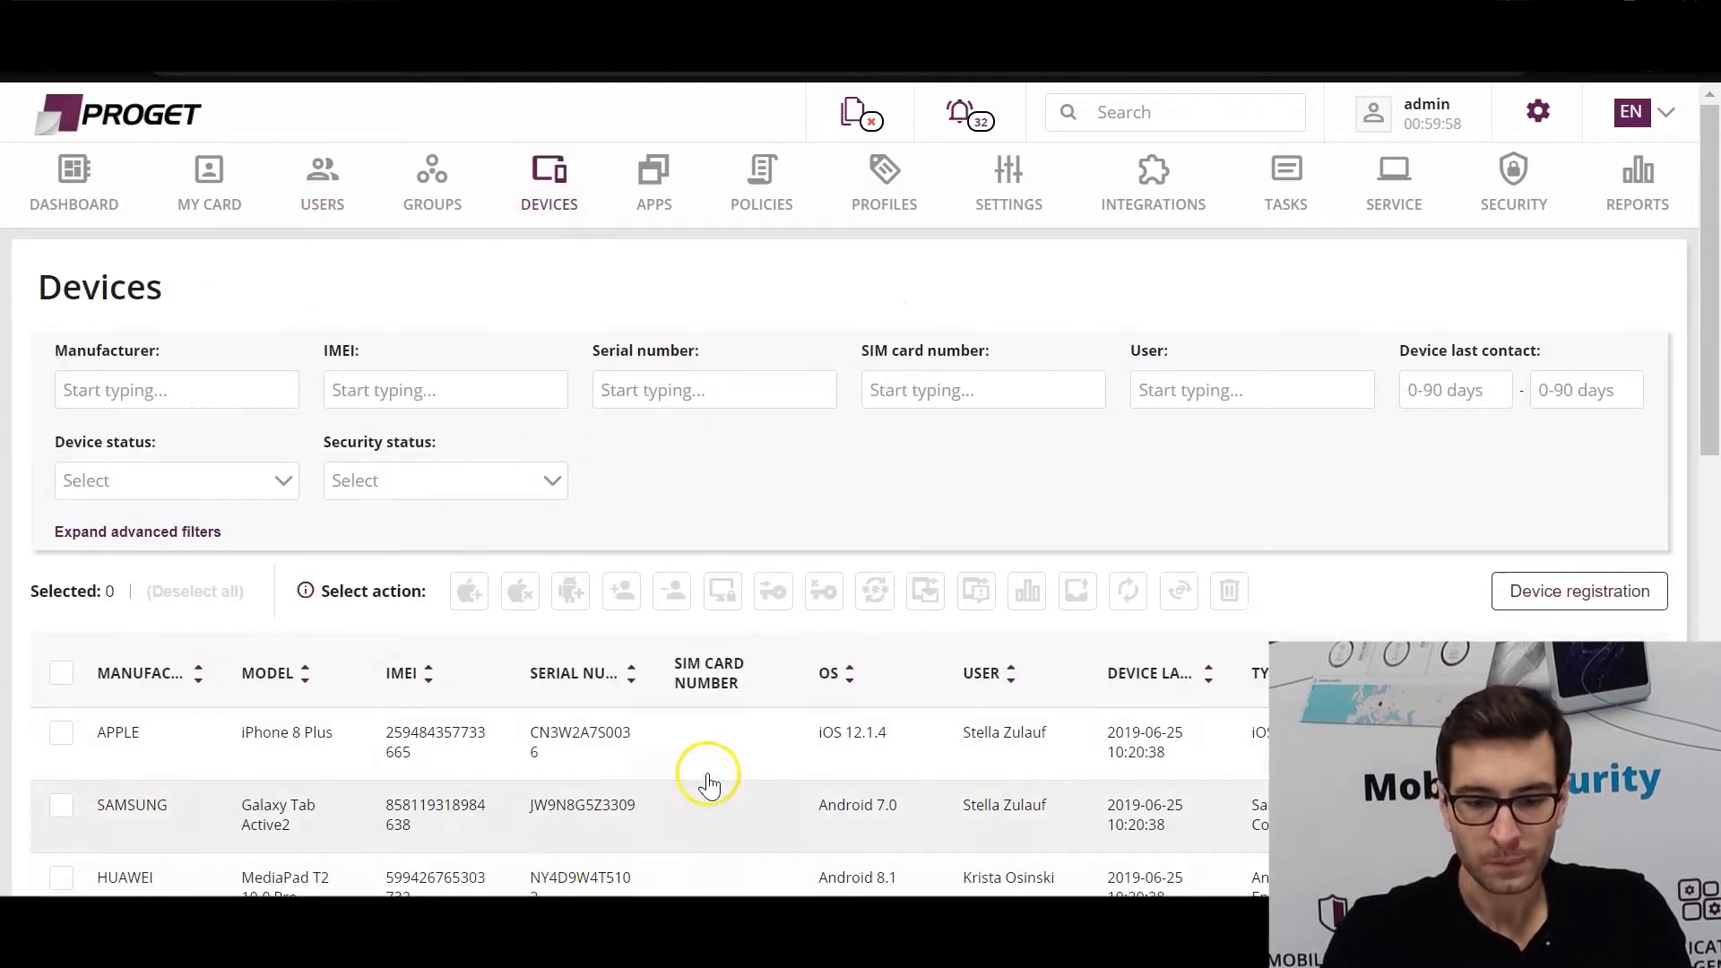
{"action": "scroll", "coordinate": [707, 770], "scroll_direction": "down", "scroll_amount": 2}
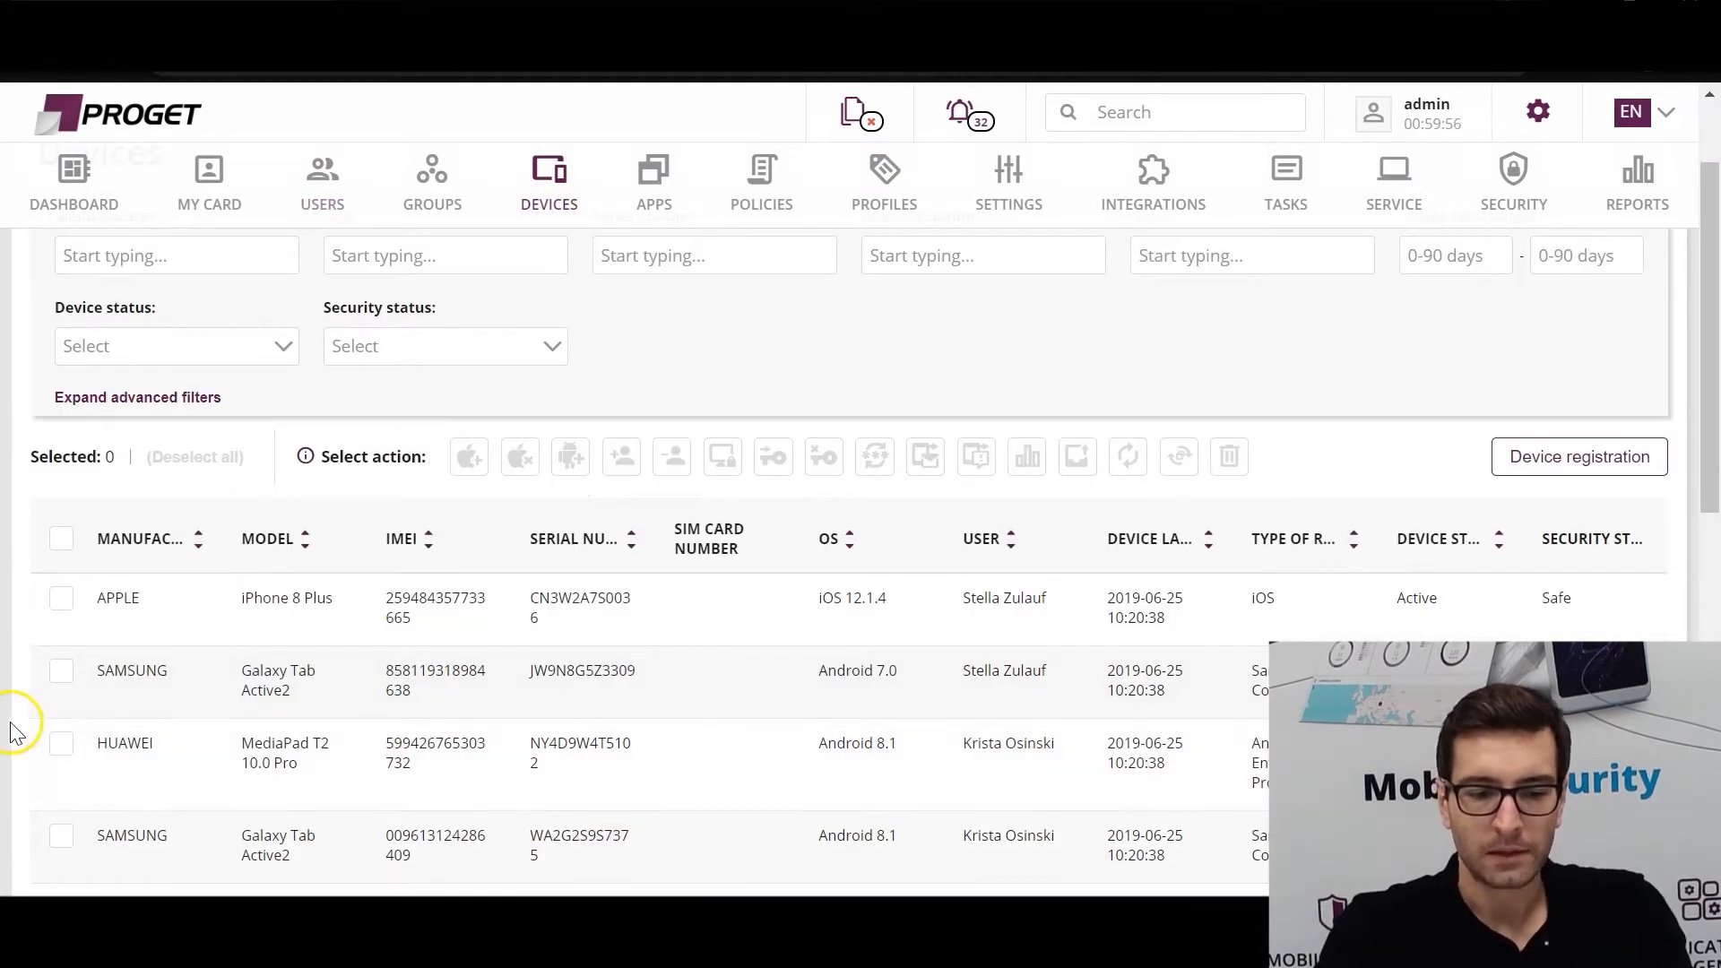
{"action": "left_click", "coordinate": [61, 596]}
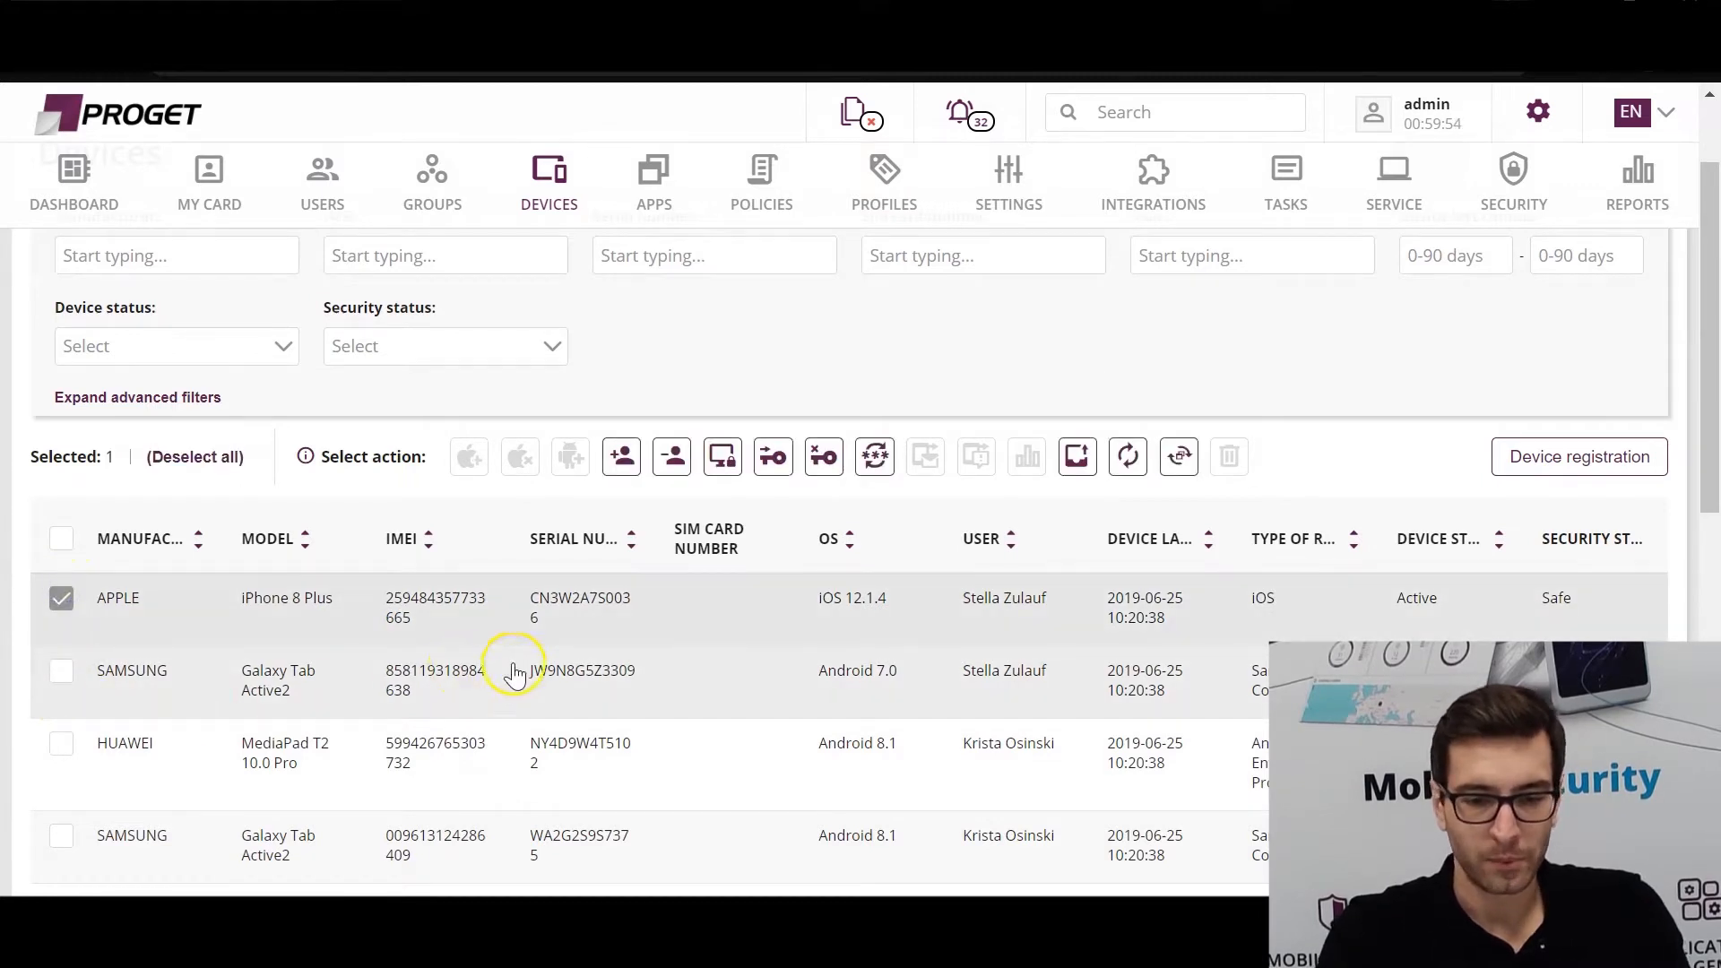
{"action": "scroll", "coordinate": [515, 659], "scroll_direction": "up", "scroll_amount": 2}
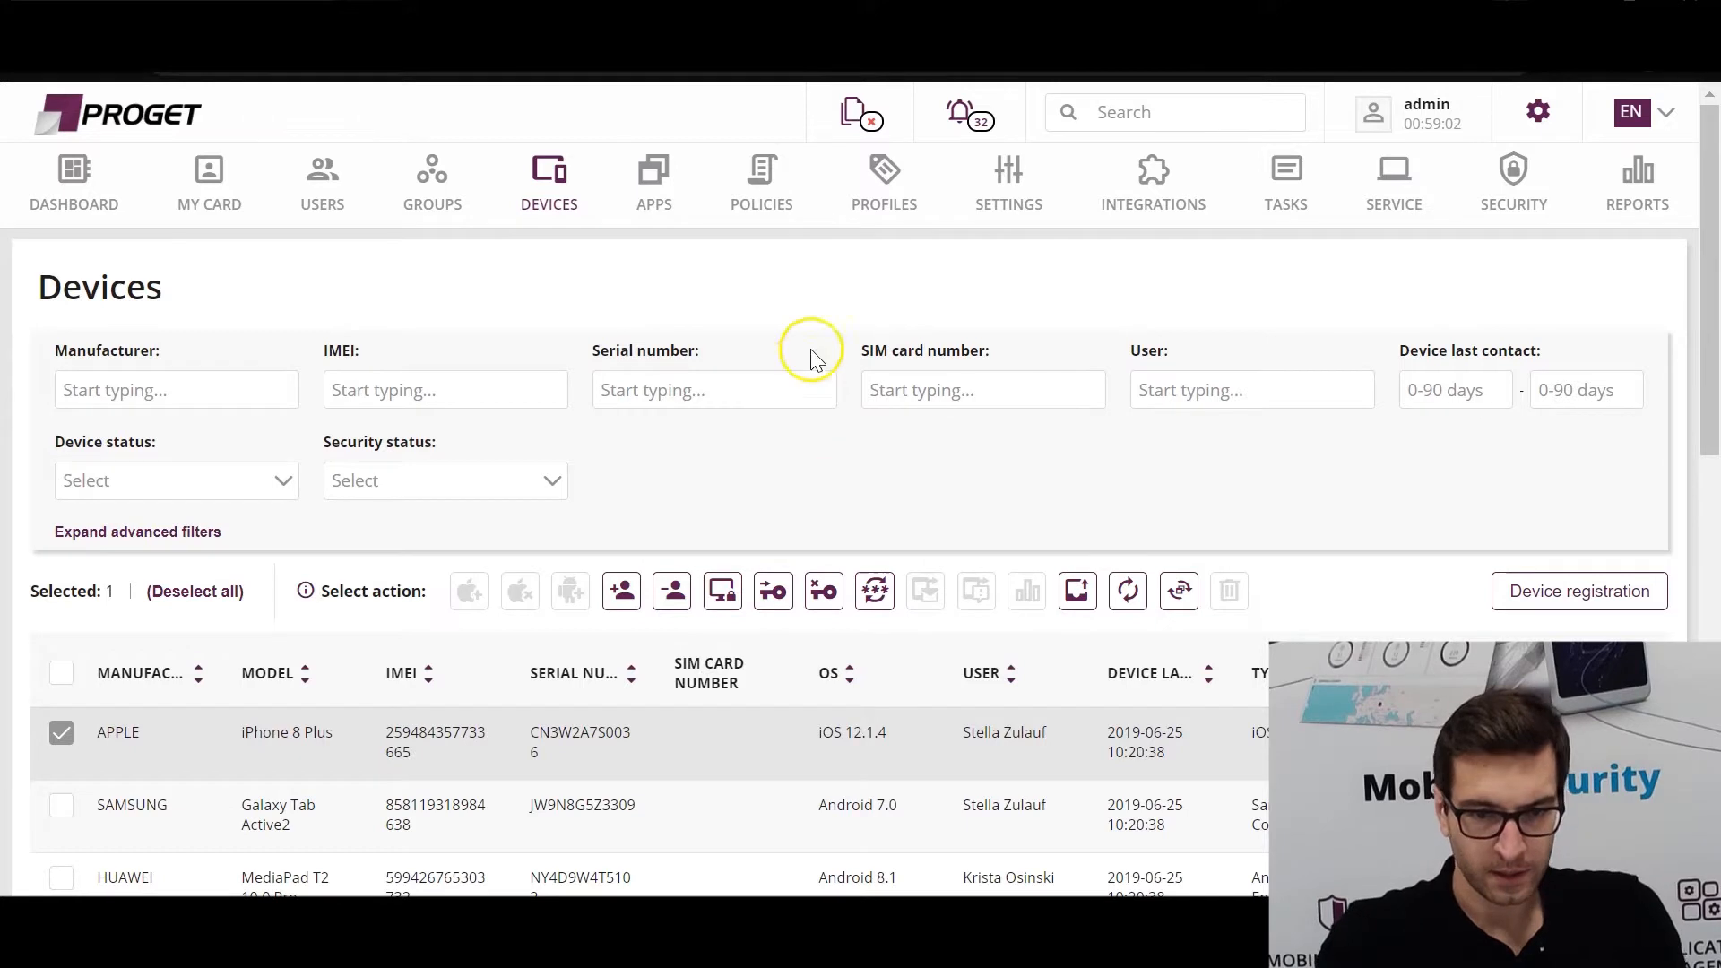
Step: Open the run-time permission settings of the Proget application and examine the approximate and precise location permissions
{"action": "left_click", "coordinate": [666, 176]}
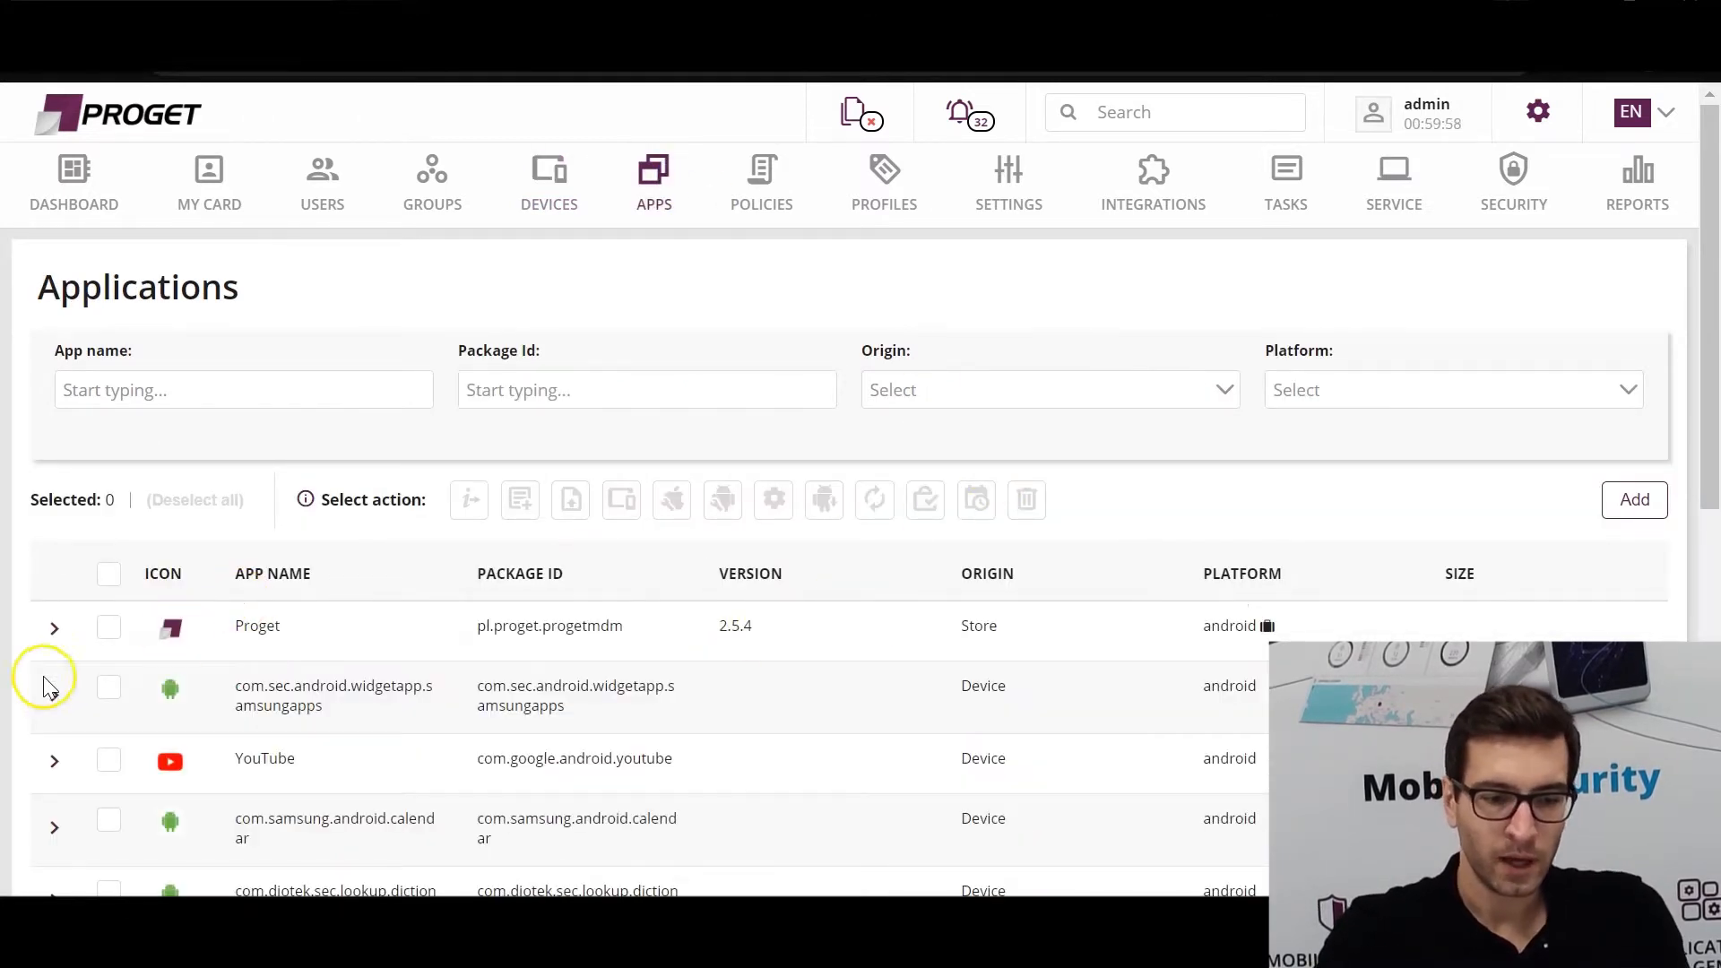
{"action": "left_click", "coordinate": [108, 628]}
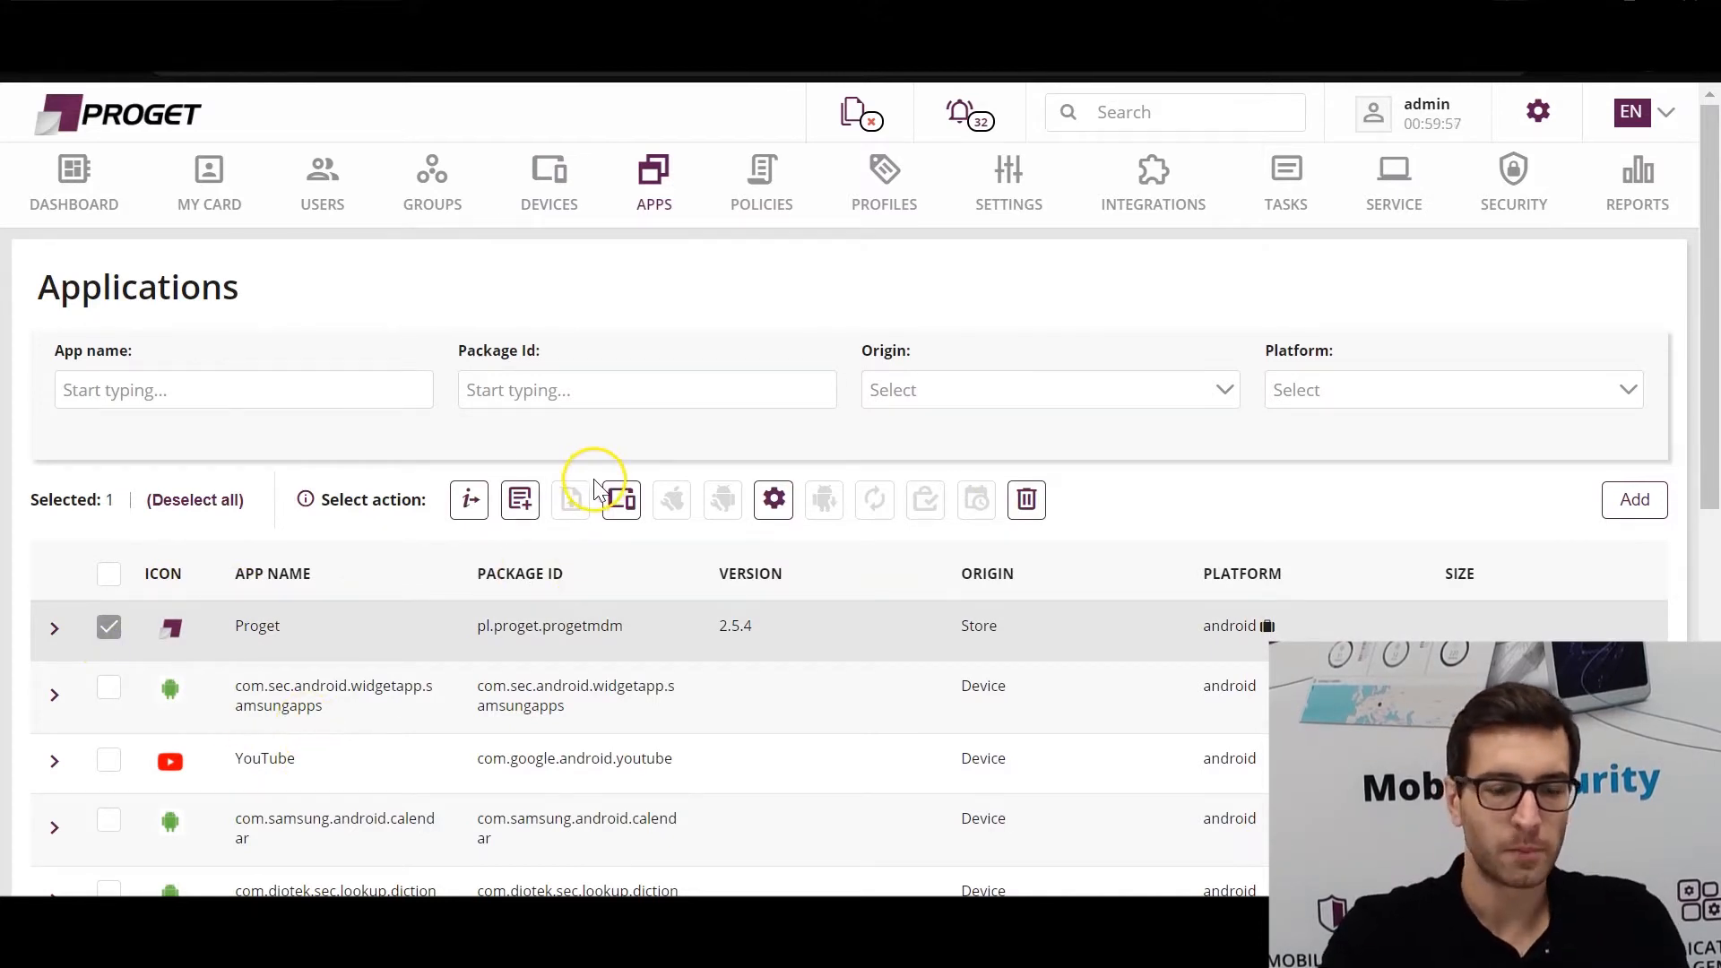
{"action": "left_click", "coordinate": [772, 506]}
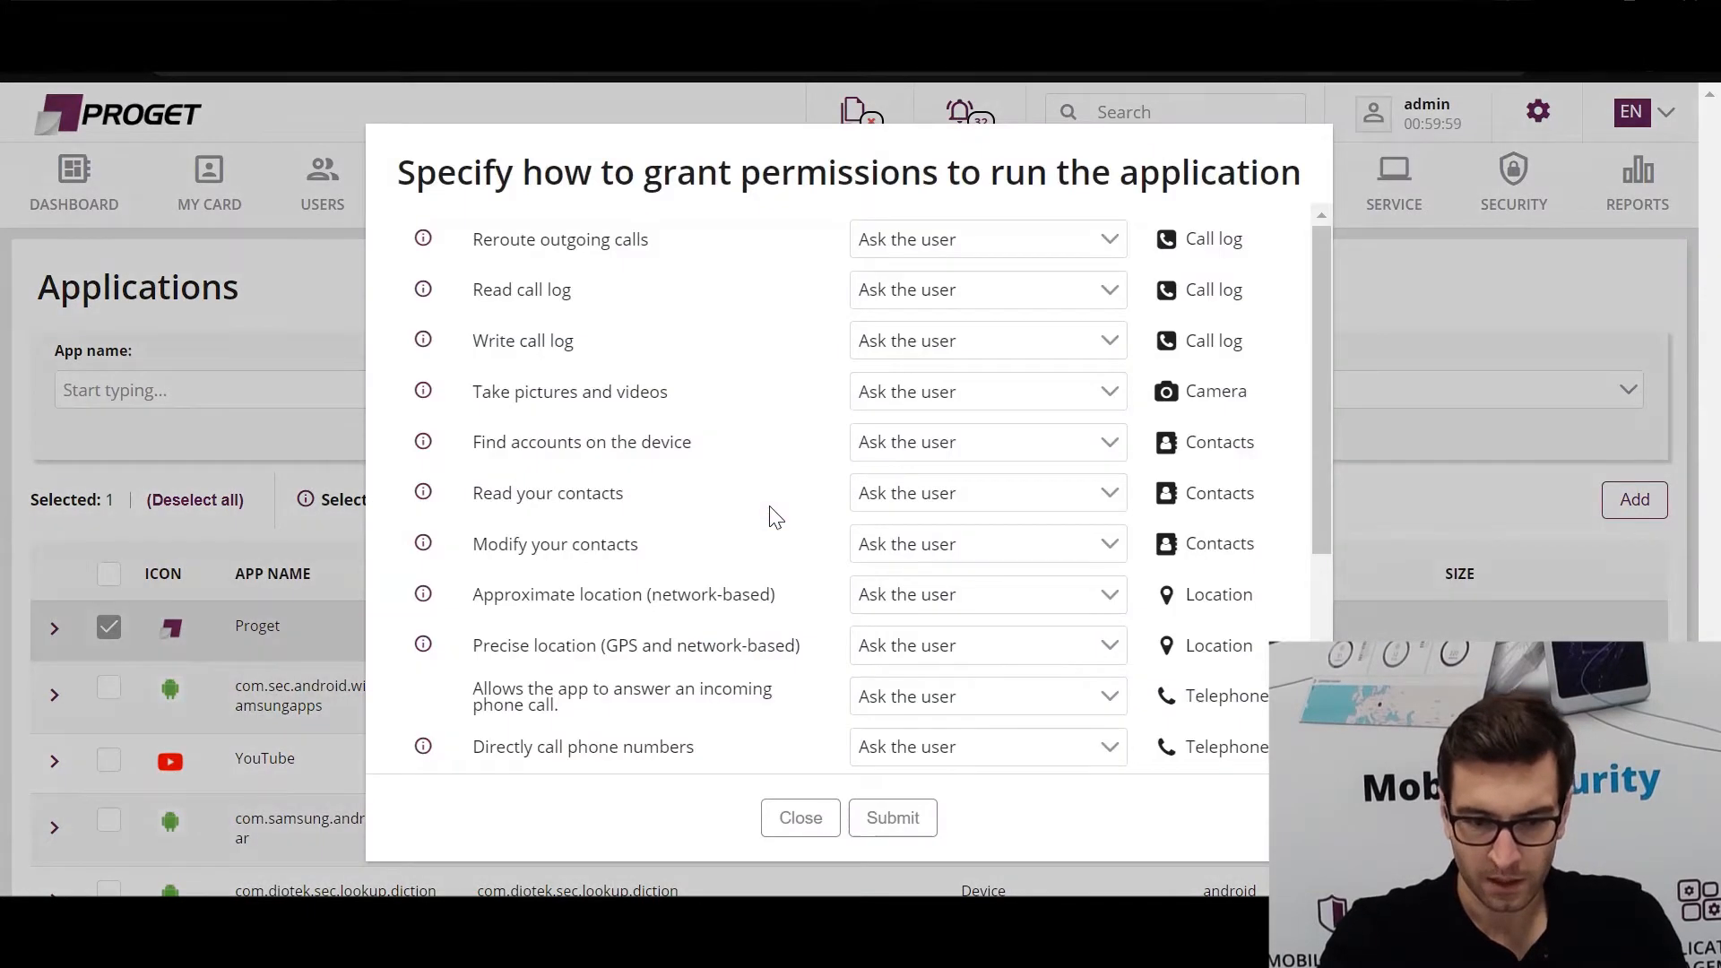
{"action": "left_click_drag", "start_coordinate": [799, 647], "coordinate": [473, 600]}
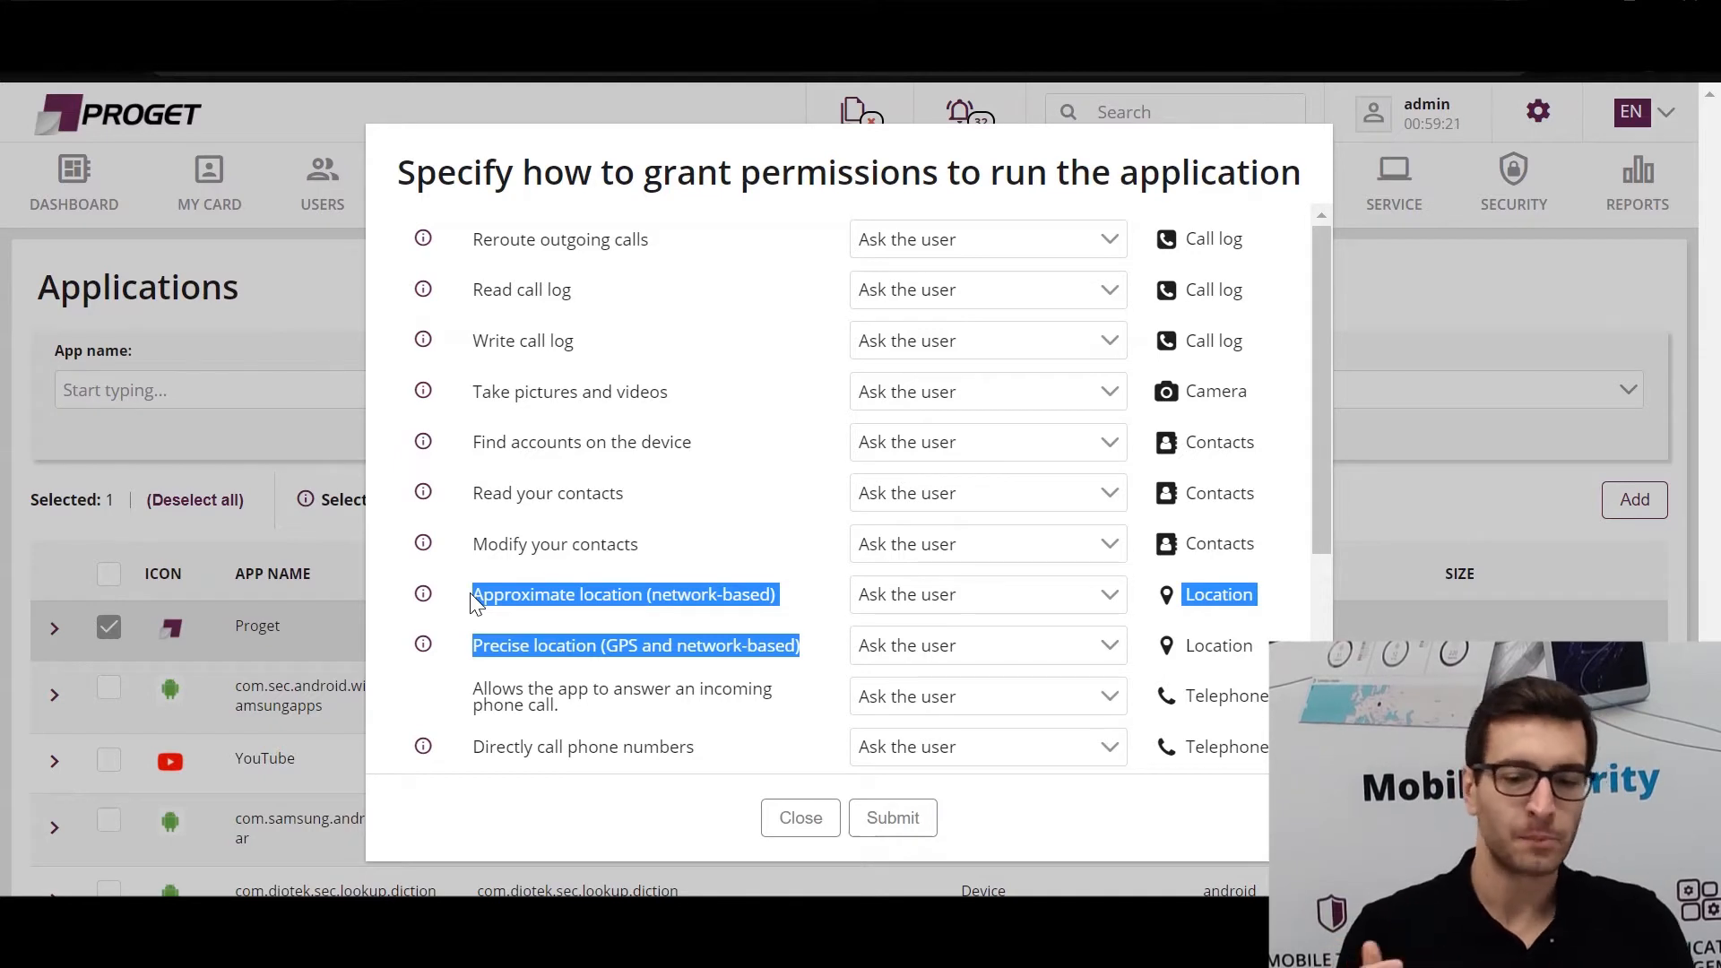
{"action": "left_click", "coordinate": [961, 603]}
{"action": "left_click", "coordinate": [821, 612]}
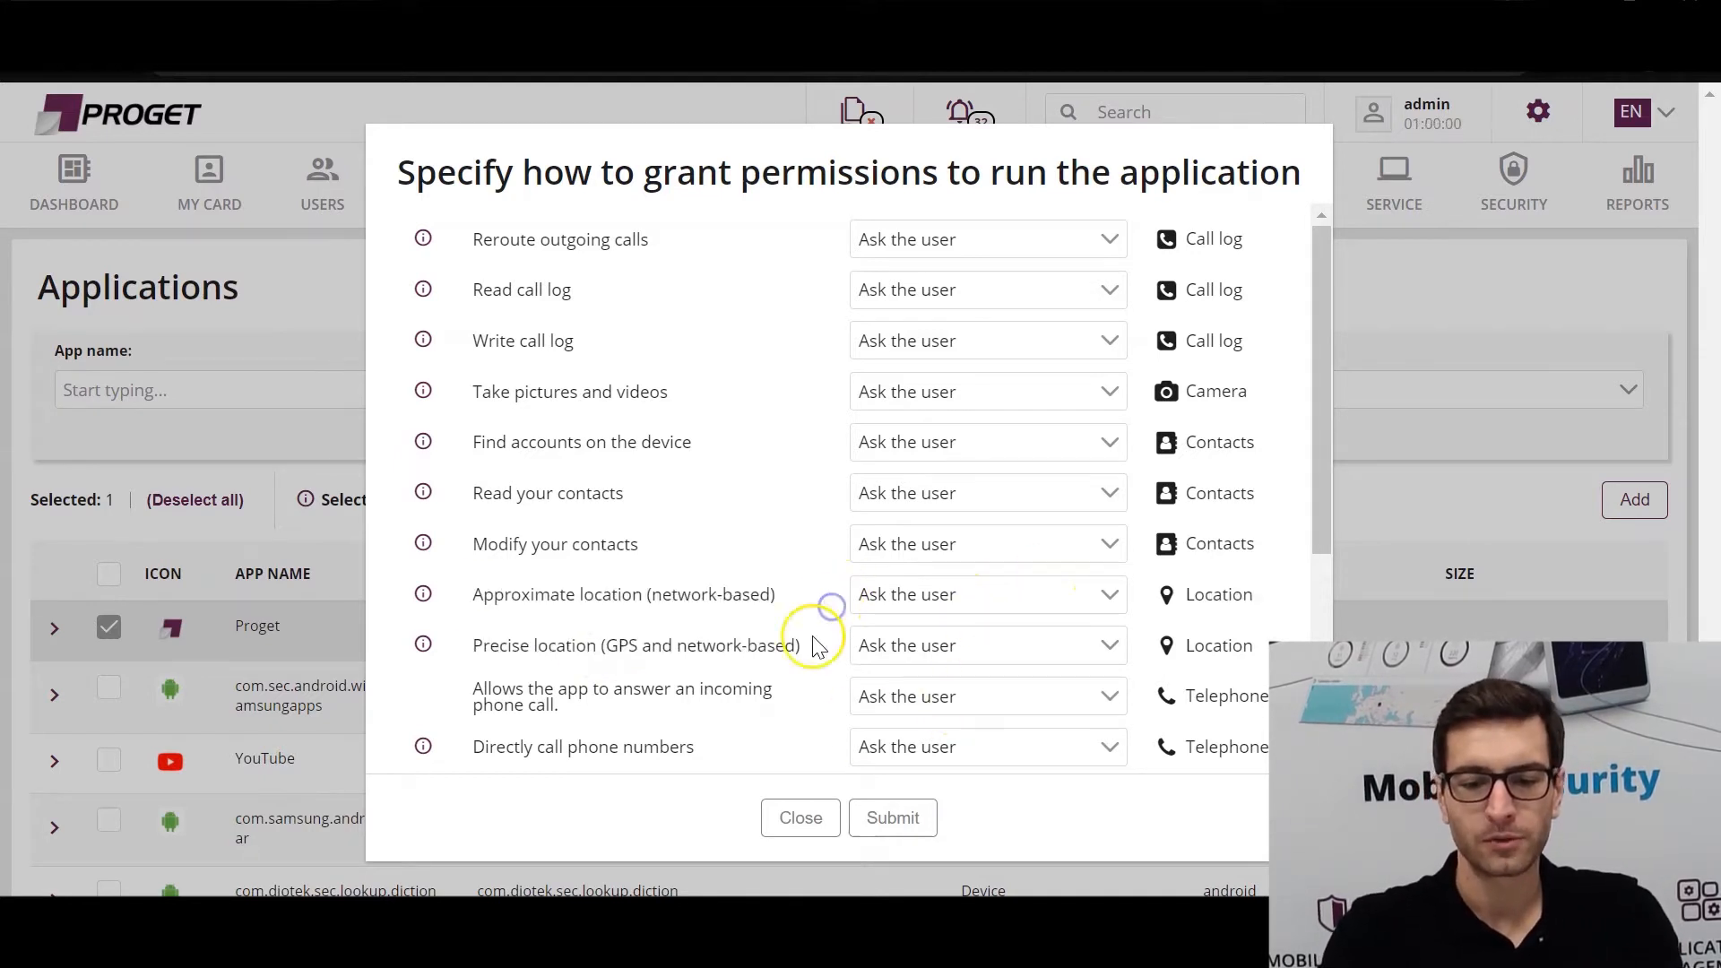
Step: Set the approximate and precise location permissions to Deny automatically, and close the permission settings without submitting
{"action": "left_click", "coordinate": [935, 604]}
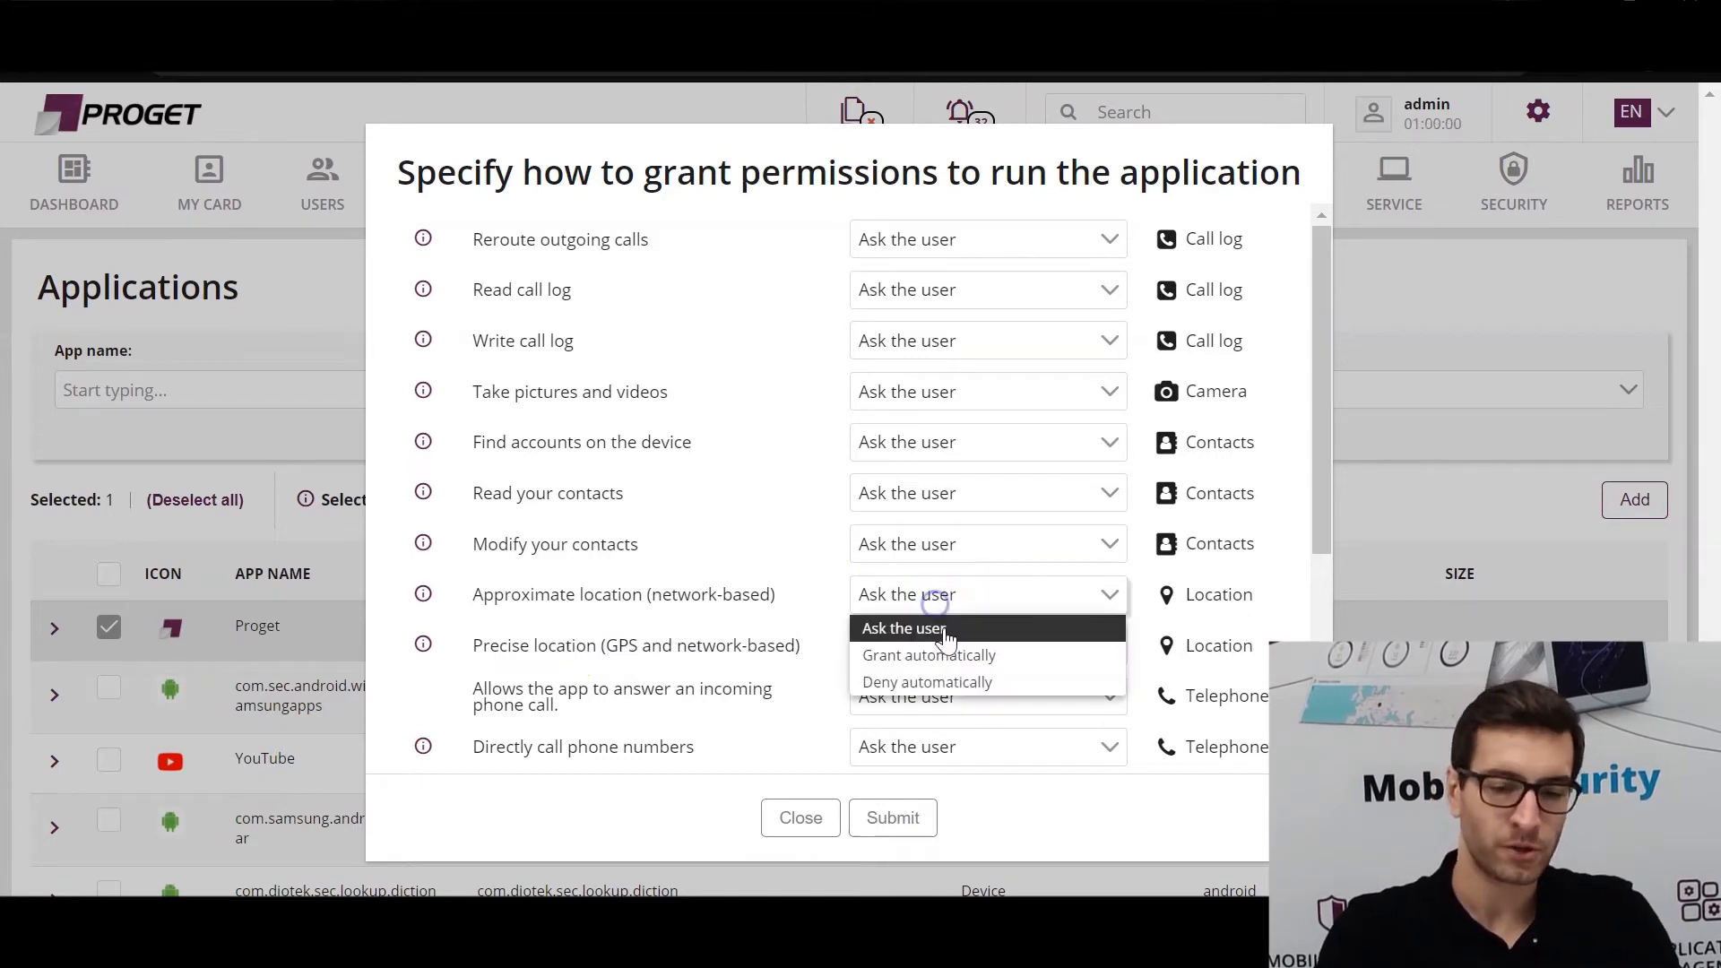
{"action": "left_click", "coordinate": [964, 679]}
{"action": "left_click", "coordinate": [933, 653]}
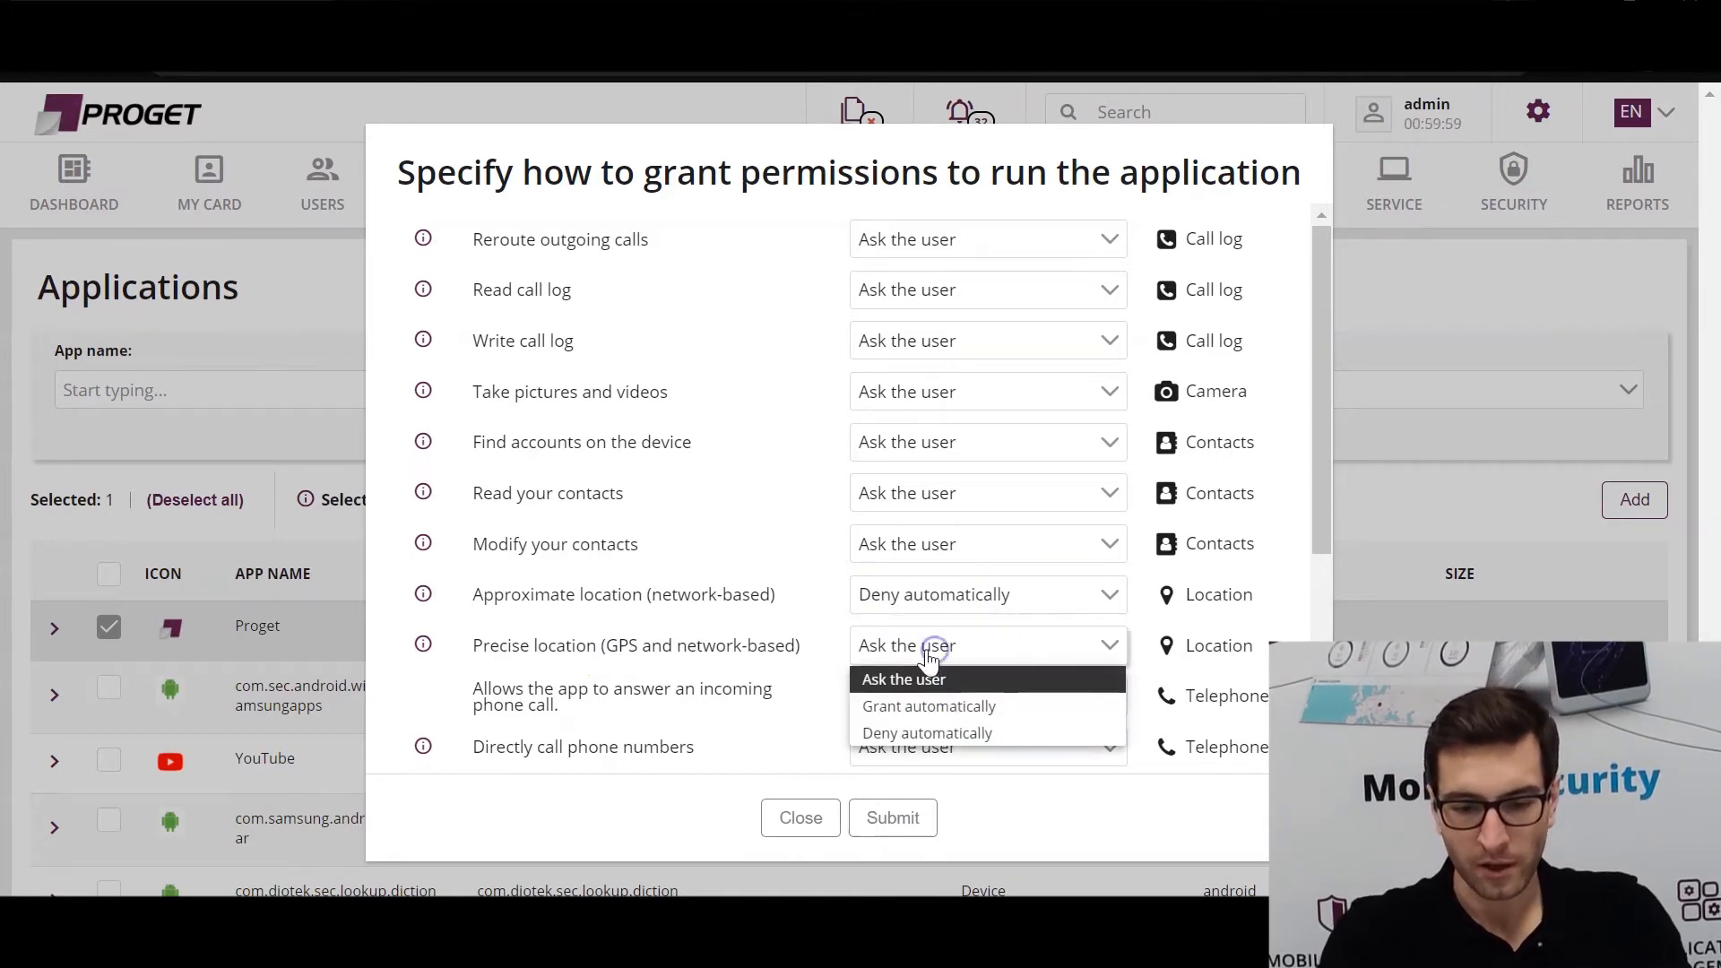
{"action": "left_click", "coordinate": [923, 730]}
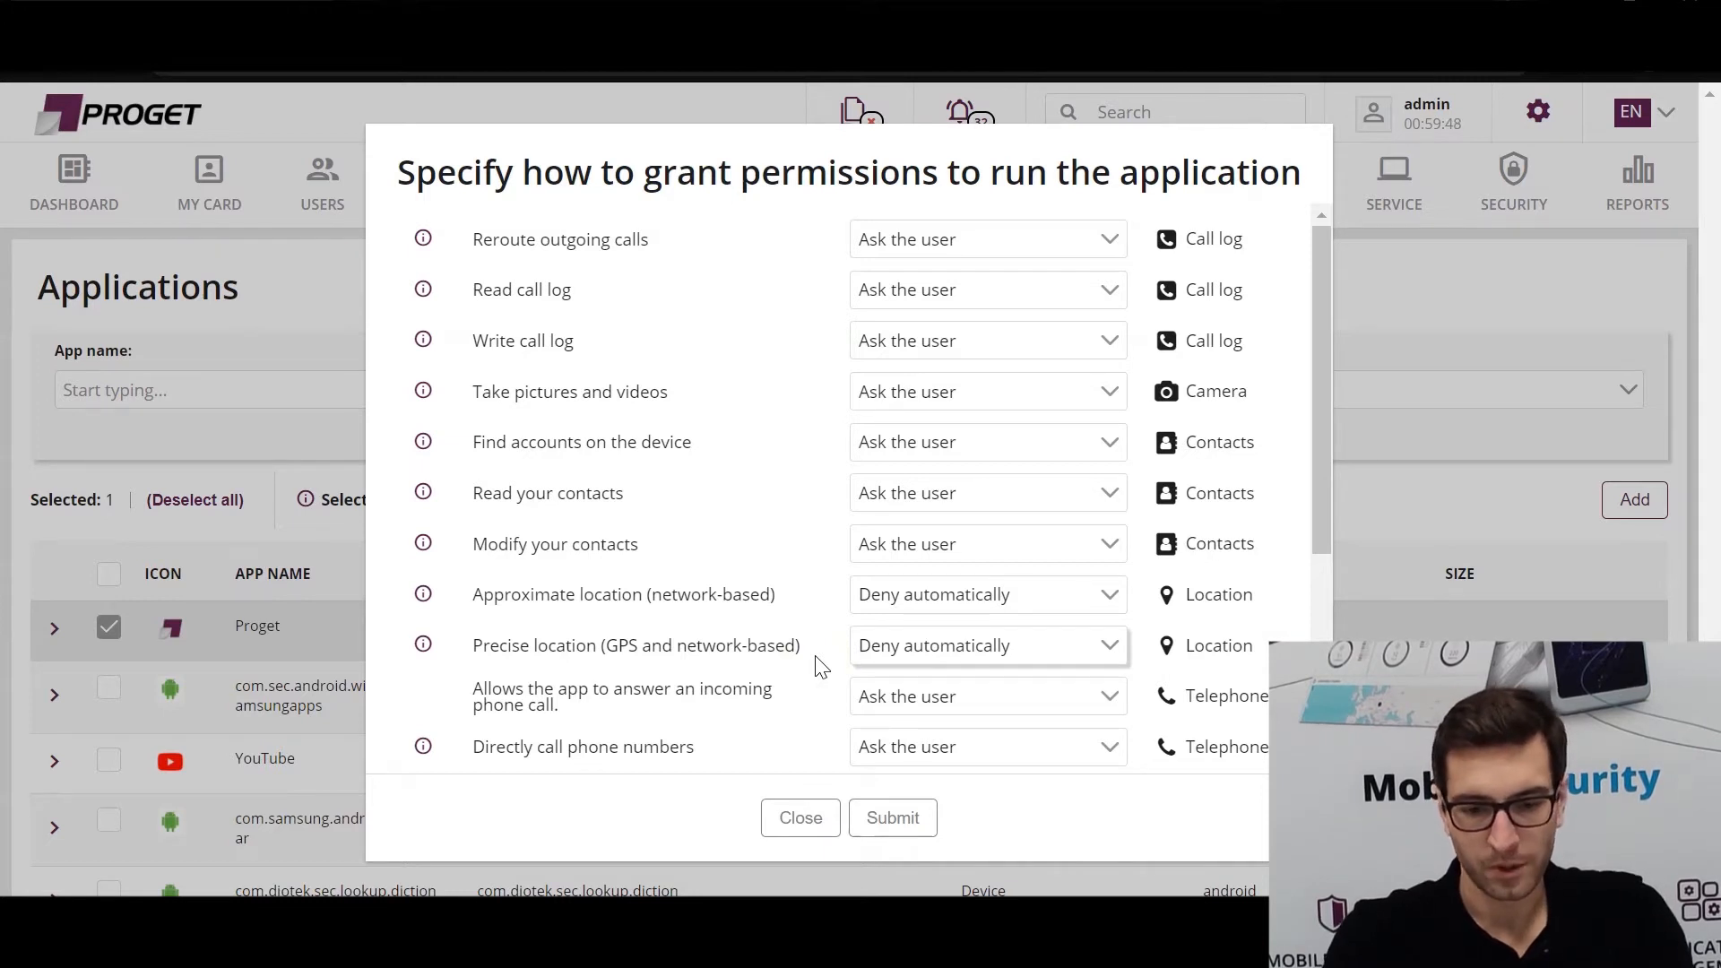
{"action": "left_click", "coordinate": [817, 817]}
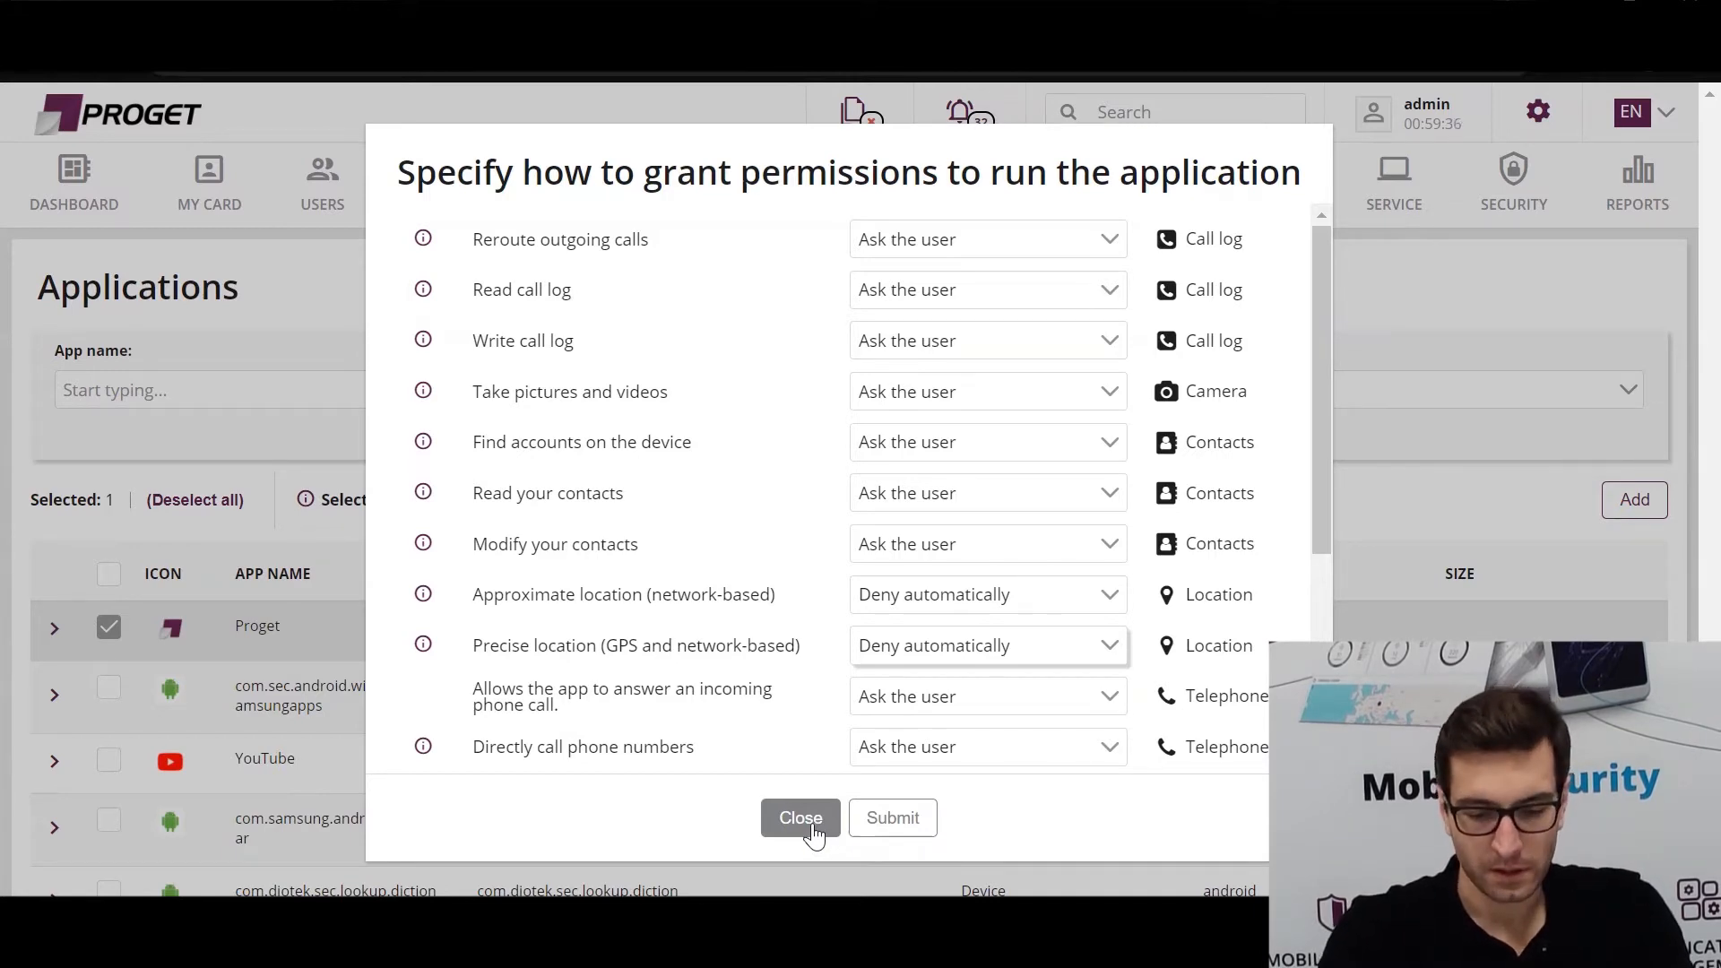
{"action": "left_click", "coordinate": [800, 818]}
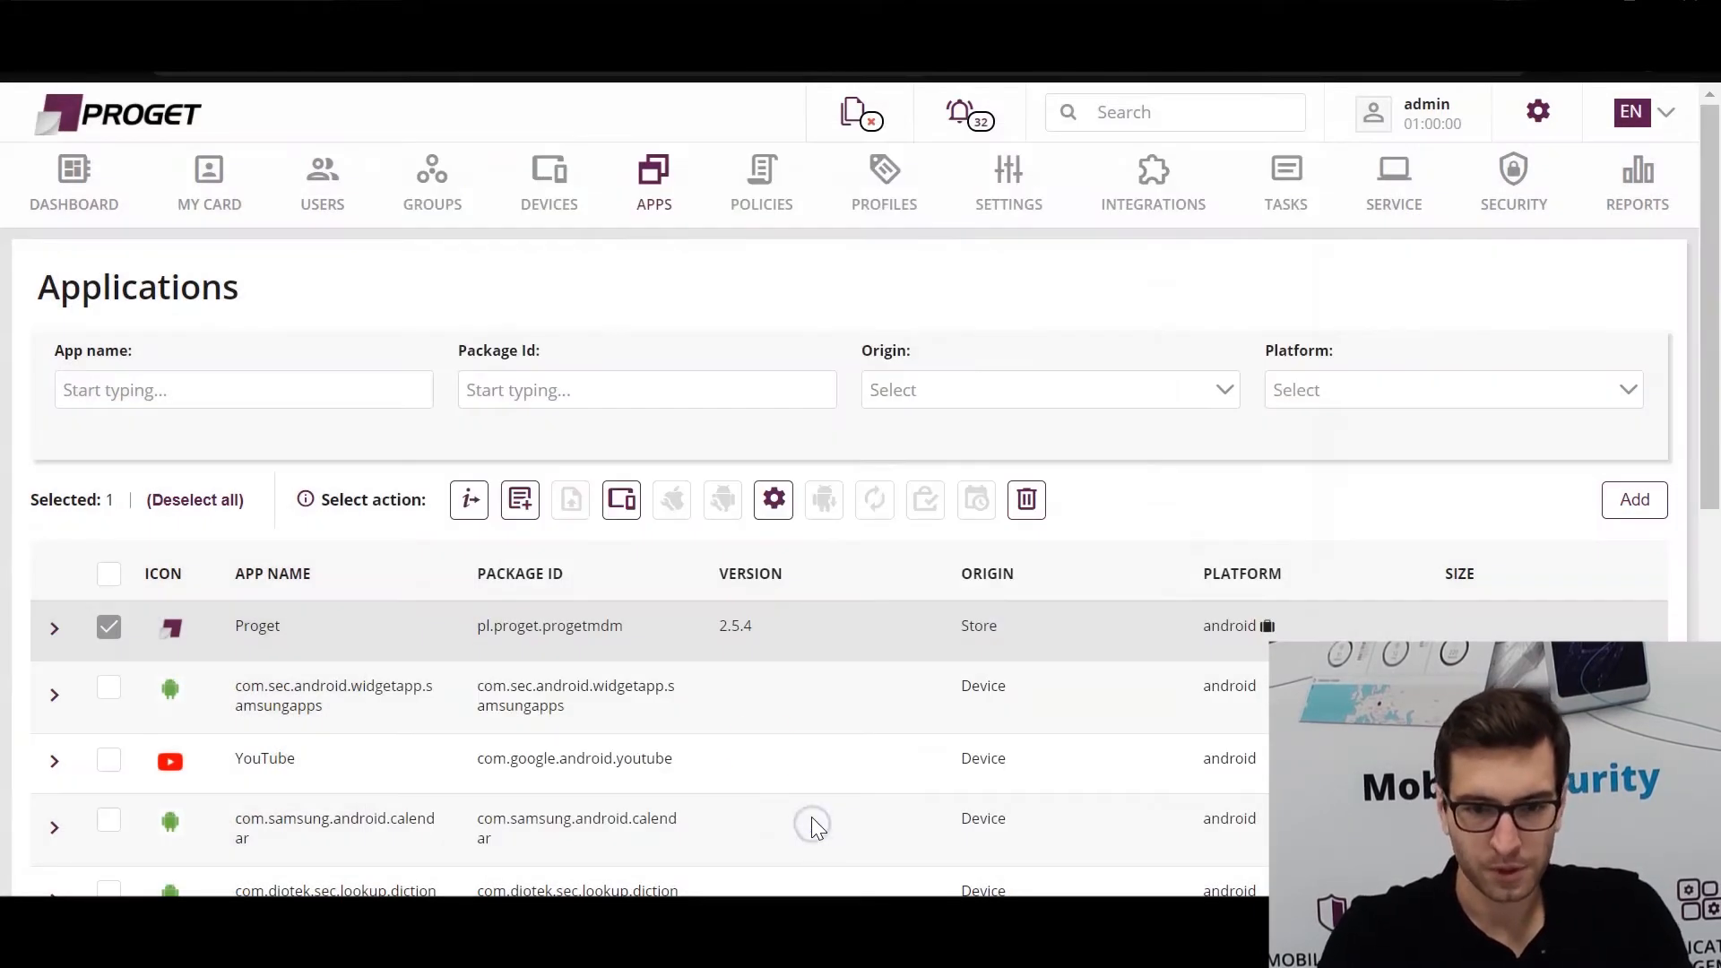
Step: Open the Android Enterprise – Device Owner default policy and show its functionality settings
{"action": "left_click", "coordinate": [784, 199]}
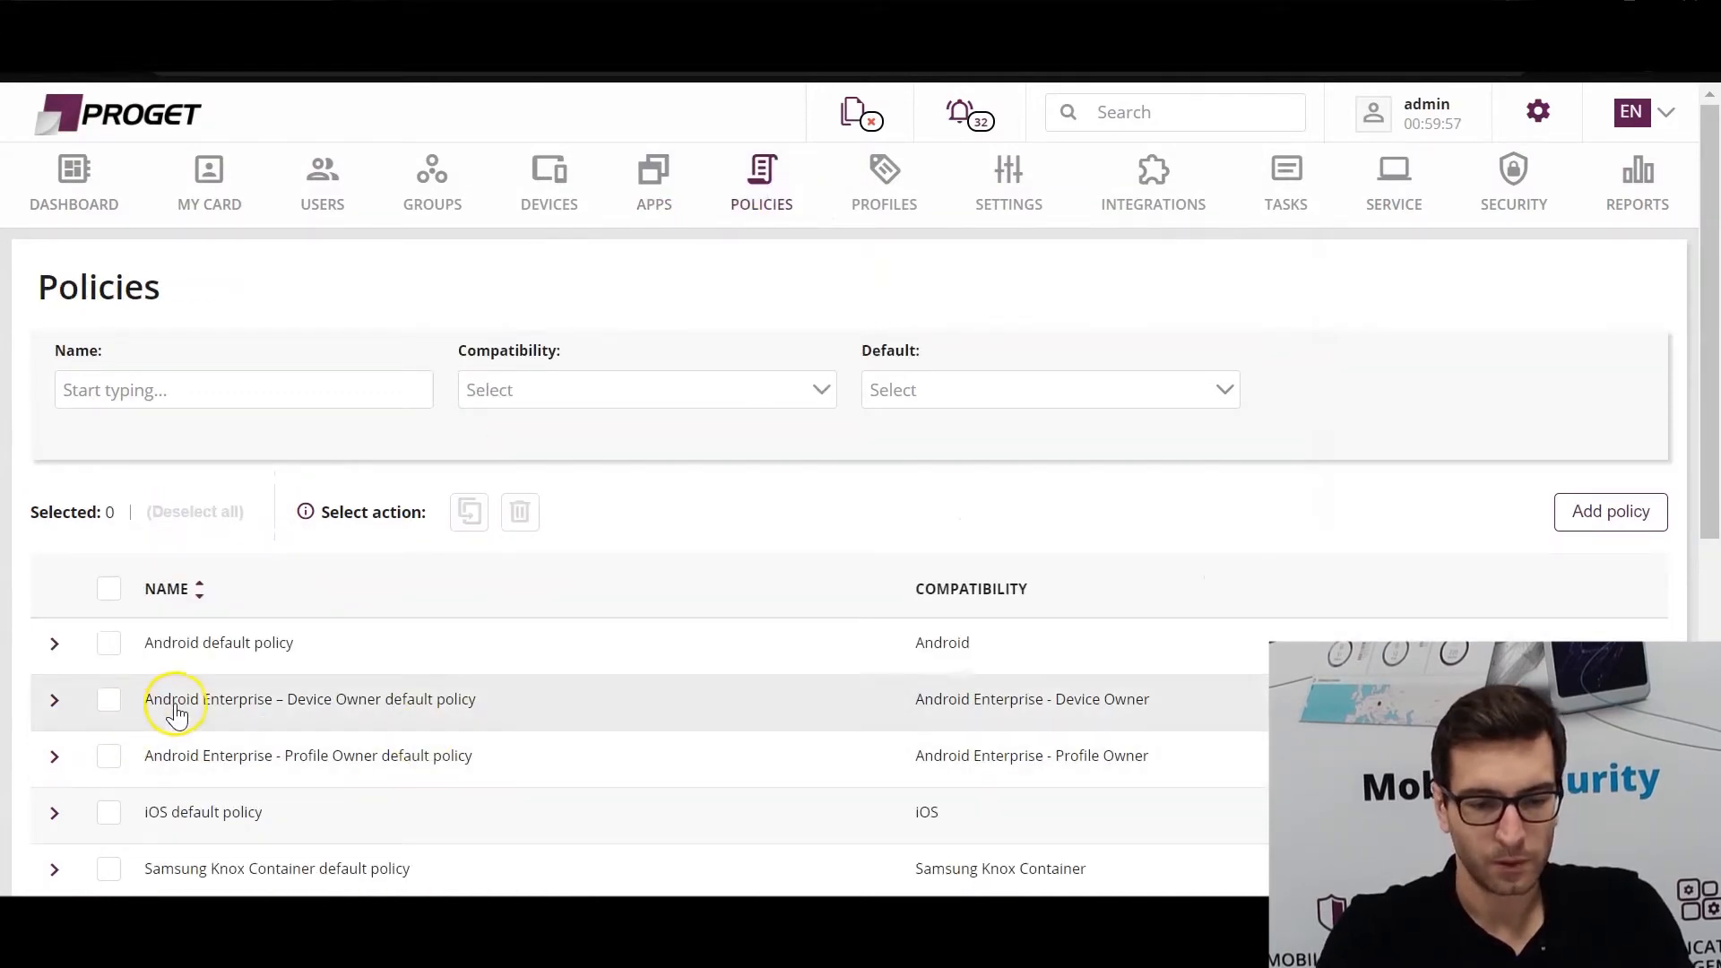
{"action": "left_click", "coordinate": [522, 704]}
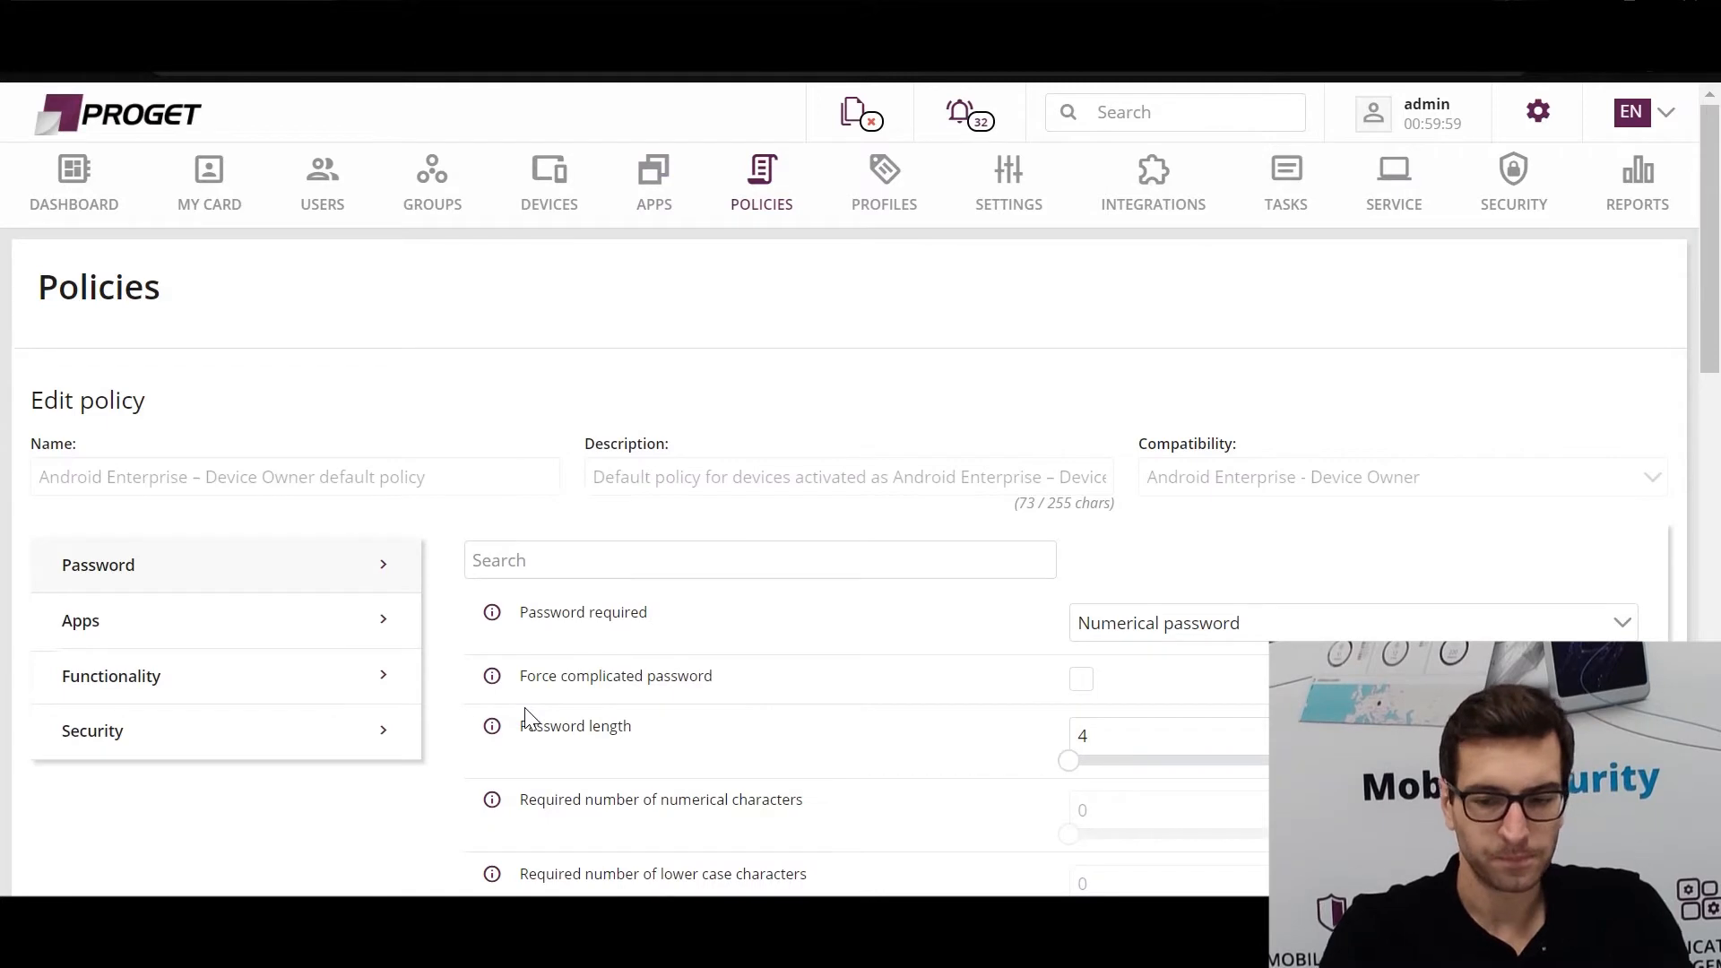
{"action": "left_click", "coordinate": [296, 674]}
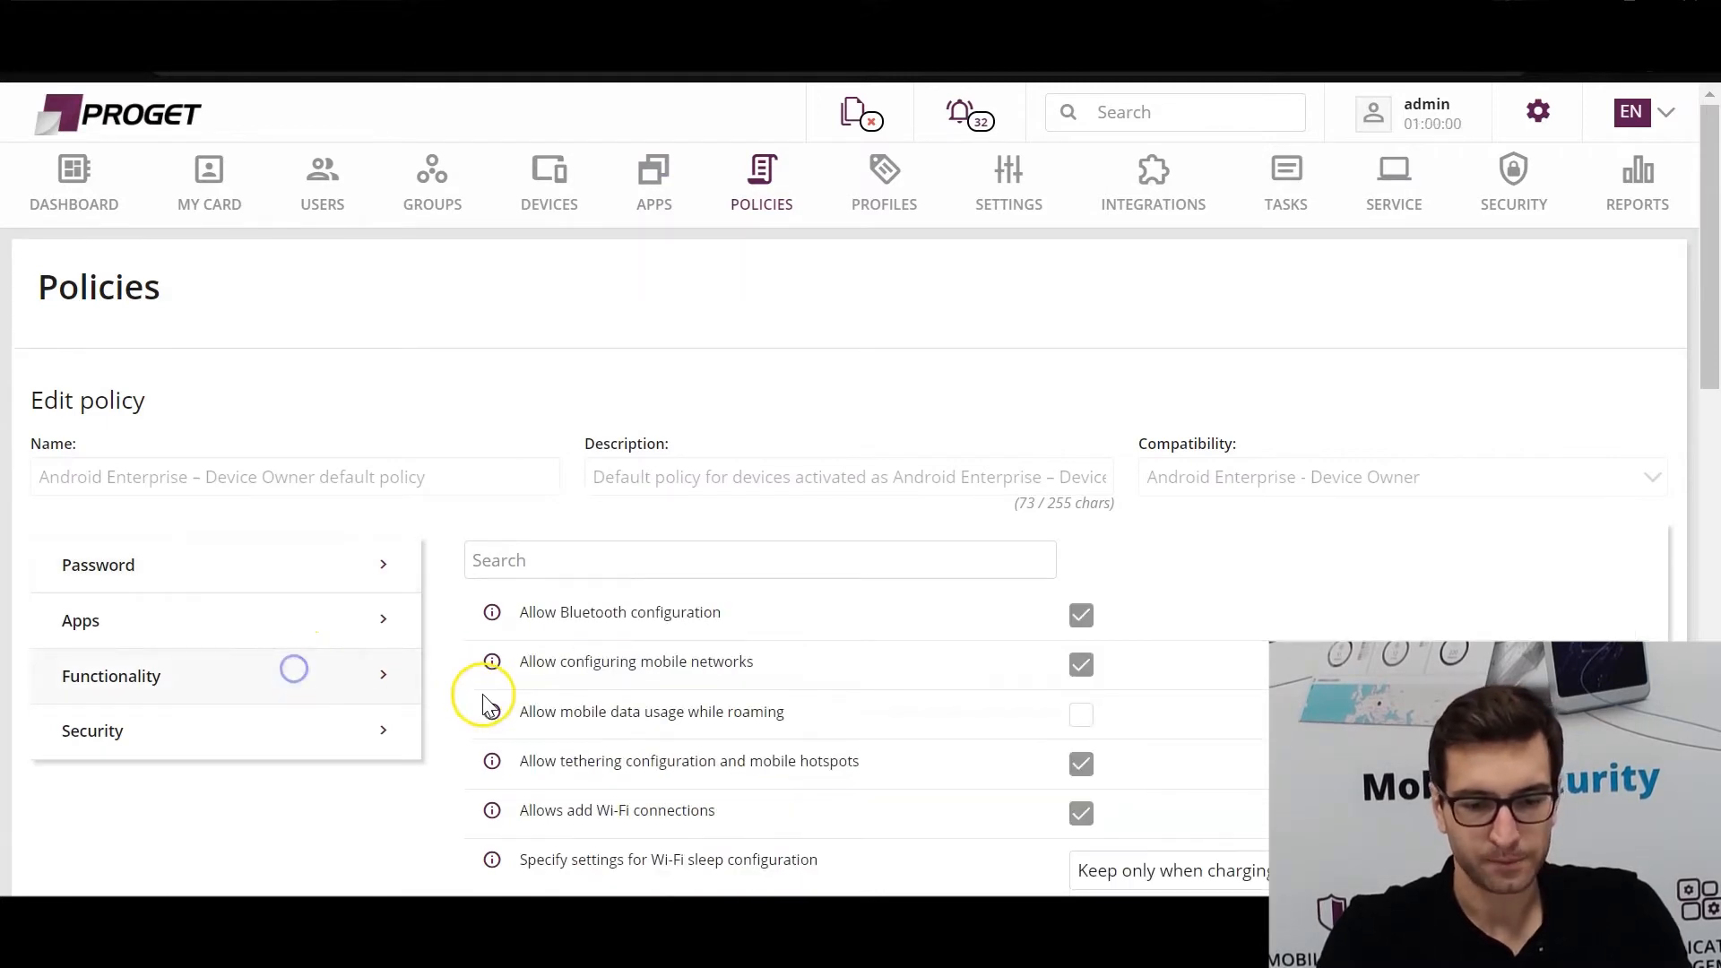
Step: Review the functionality settings of the Device Owner default policy, down to the Allow Airplane Mode option
{"action": "scroll", "coordinate": [421, 717], "scroll_direction": "down", "scroll_amount": 2}
{"action": "scroll", "coordinate": [518, 757], "scroll_direction": "down", "scroll_amount": 2}
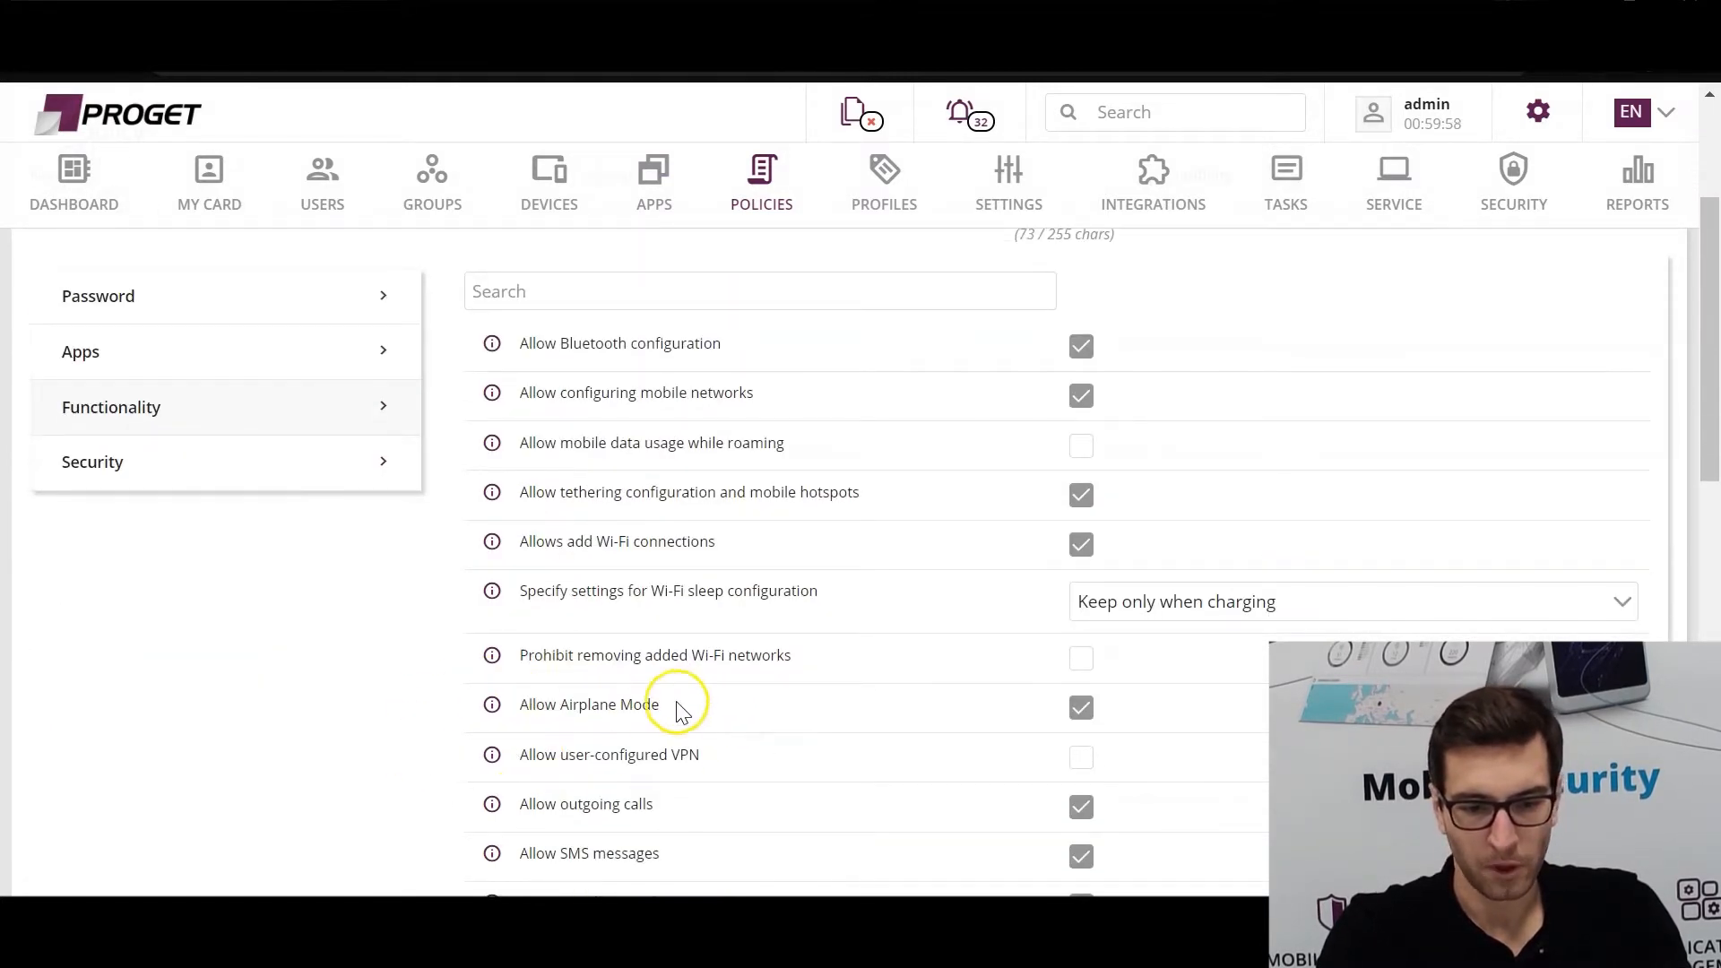
{"action": "left_click_drag", "start_coordinate": [680, 705], "coordinate": [513, 714]}
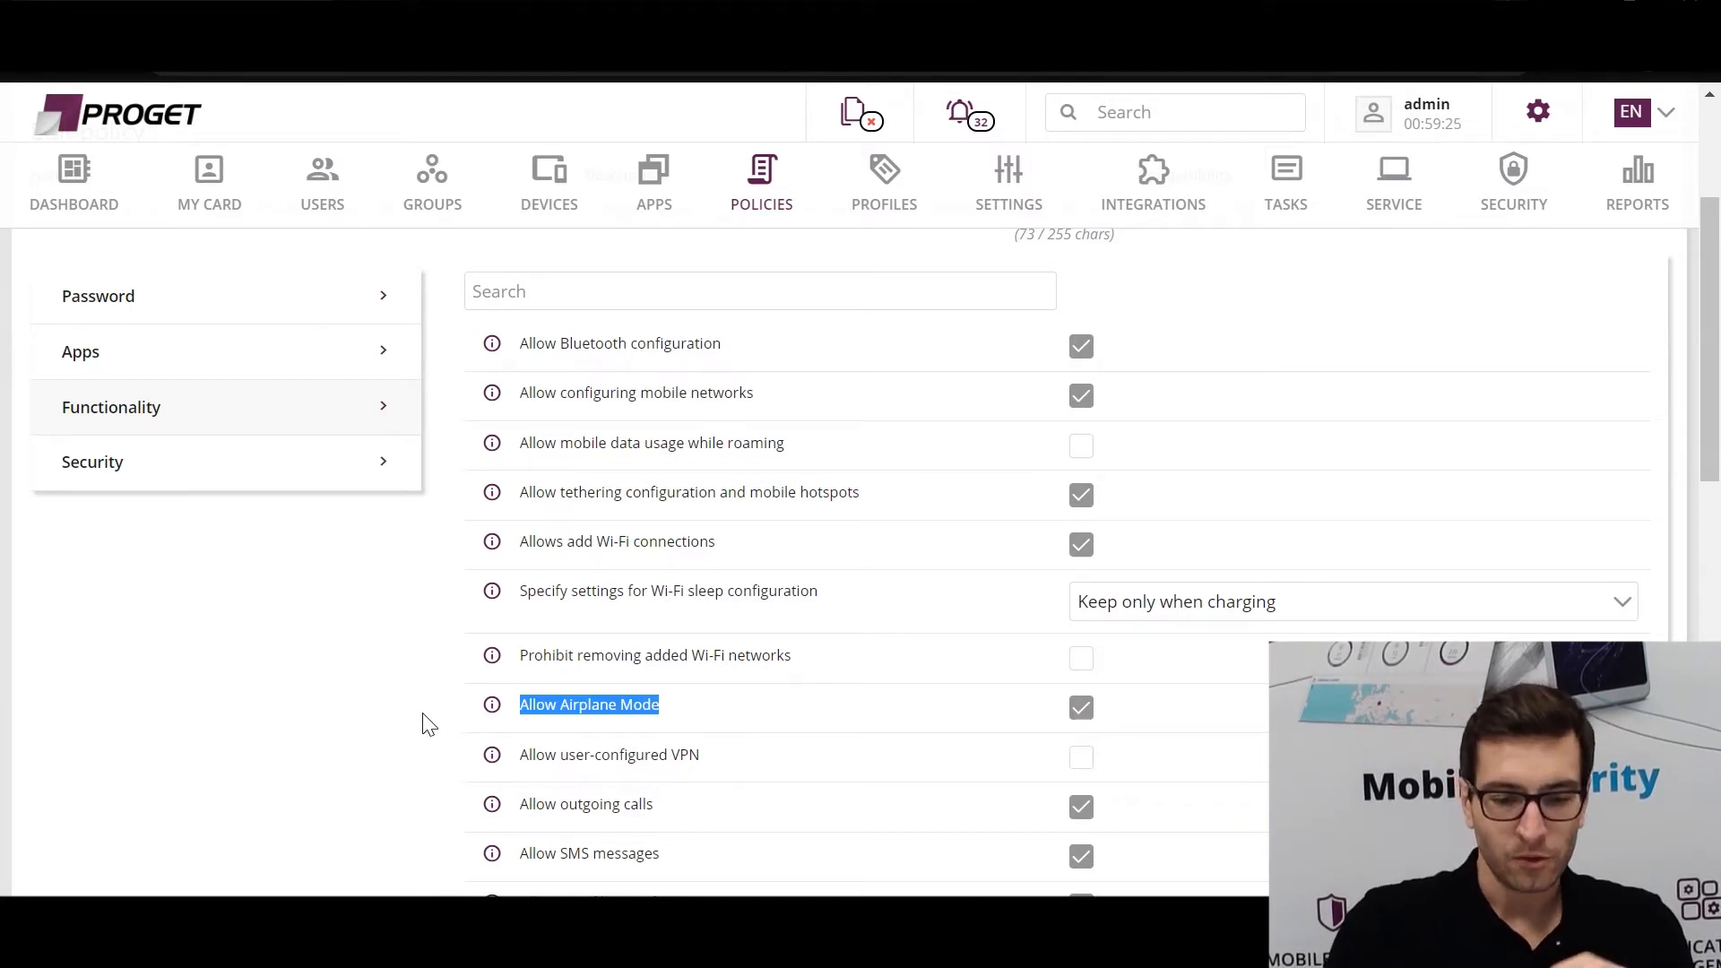
{"action": "left_click", "coordinate": [313, 723]}
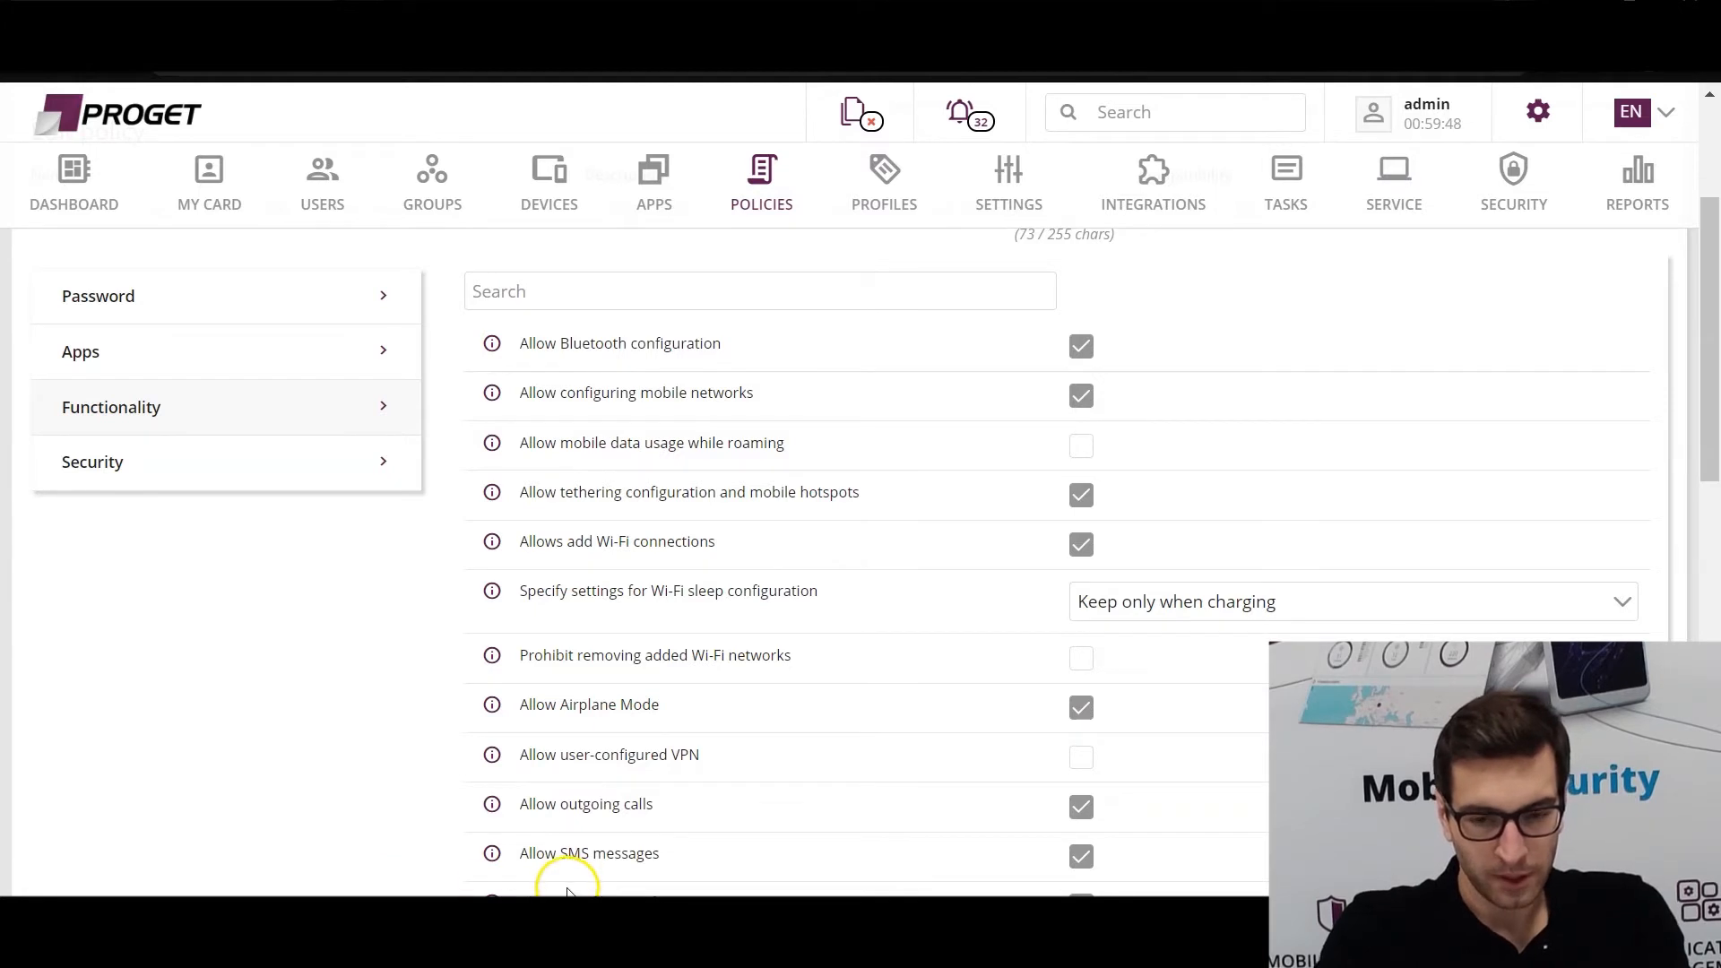
Step: Show the policy's password settings and read the explanation of the Force complicated password option
{"action": "left_click", "coordinate": [143, 298]}
{"action": "mouse_move", "coordinate": [491, 414]}
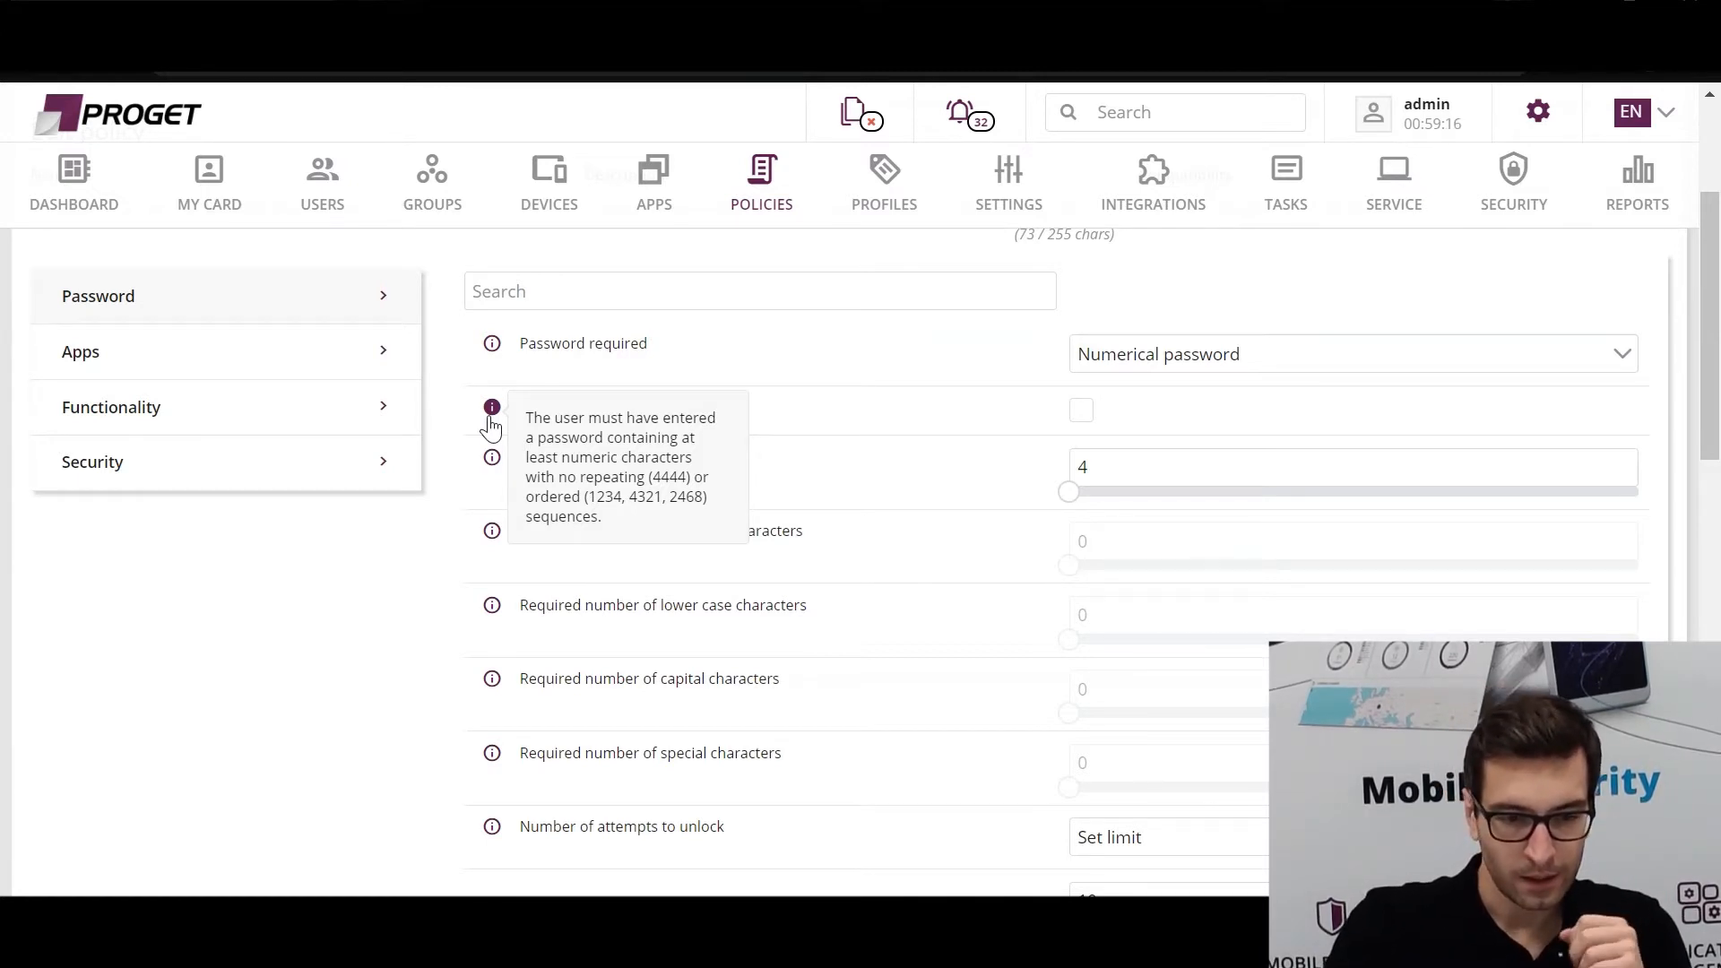
{"action": "left_click", "coordinate": [523, 434]}
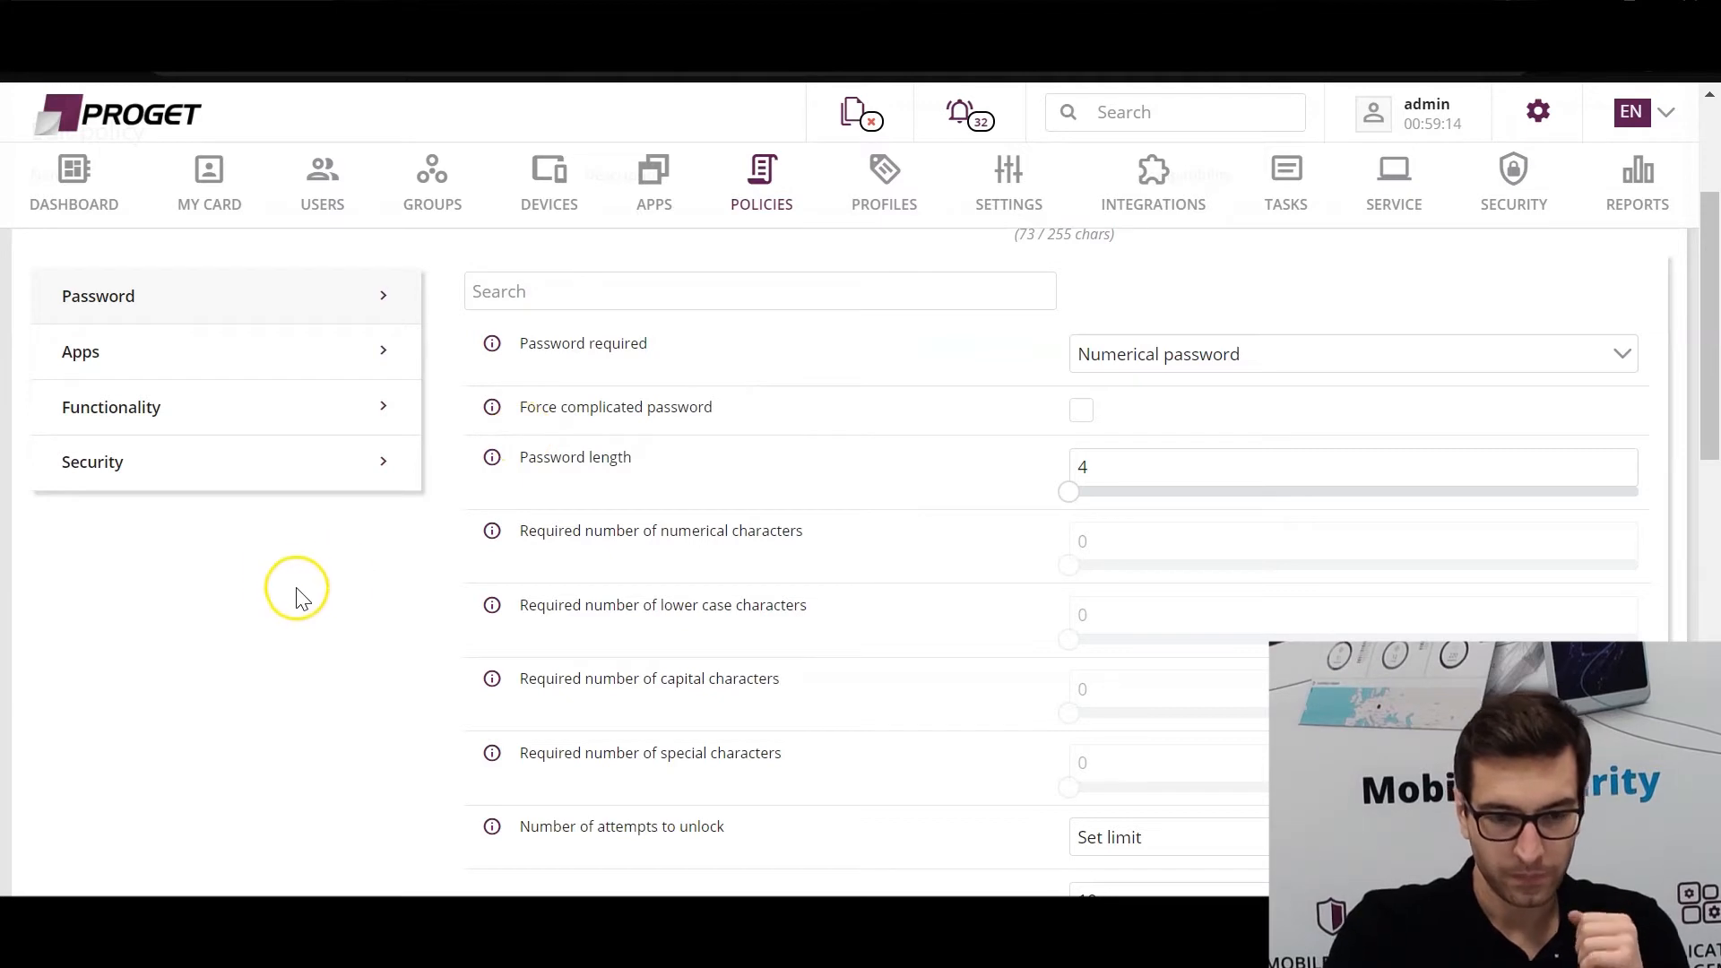
Step: Show the policy's security settings and examine the Google ID setting under Allow factory reset
{"action": "left_click", "coordinate": [193, 452]}
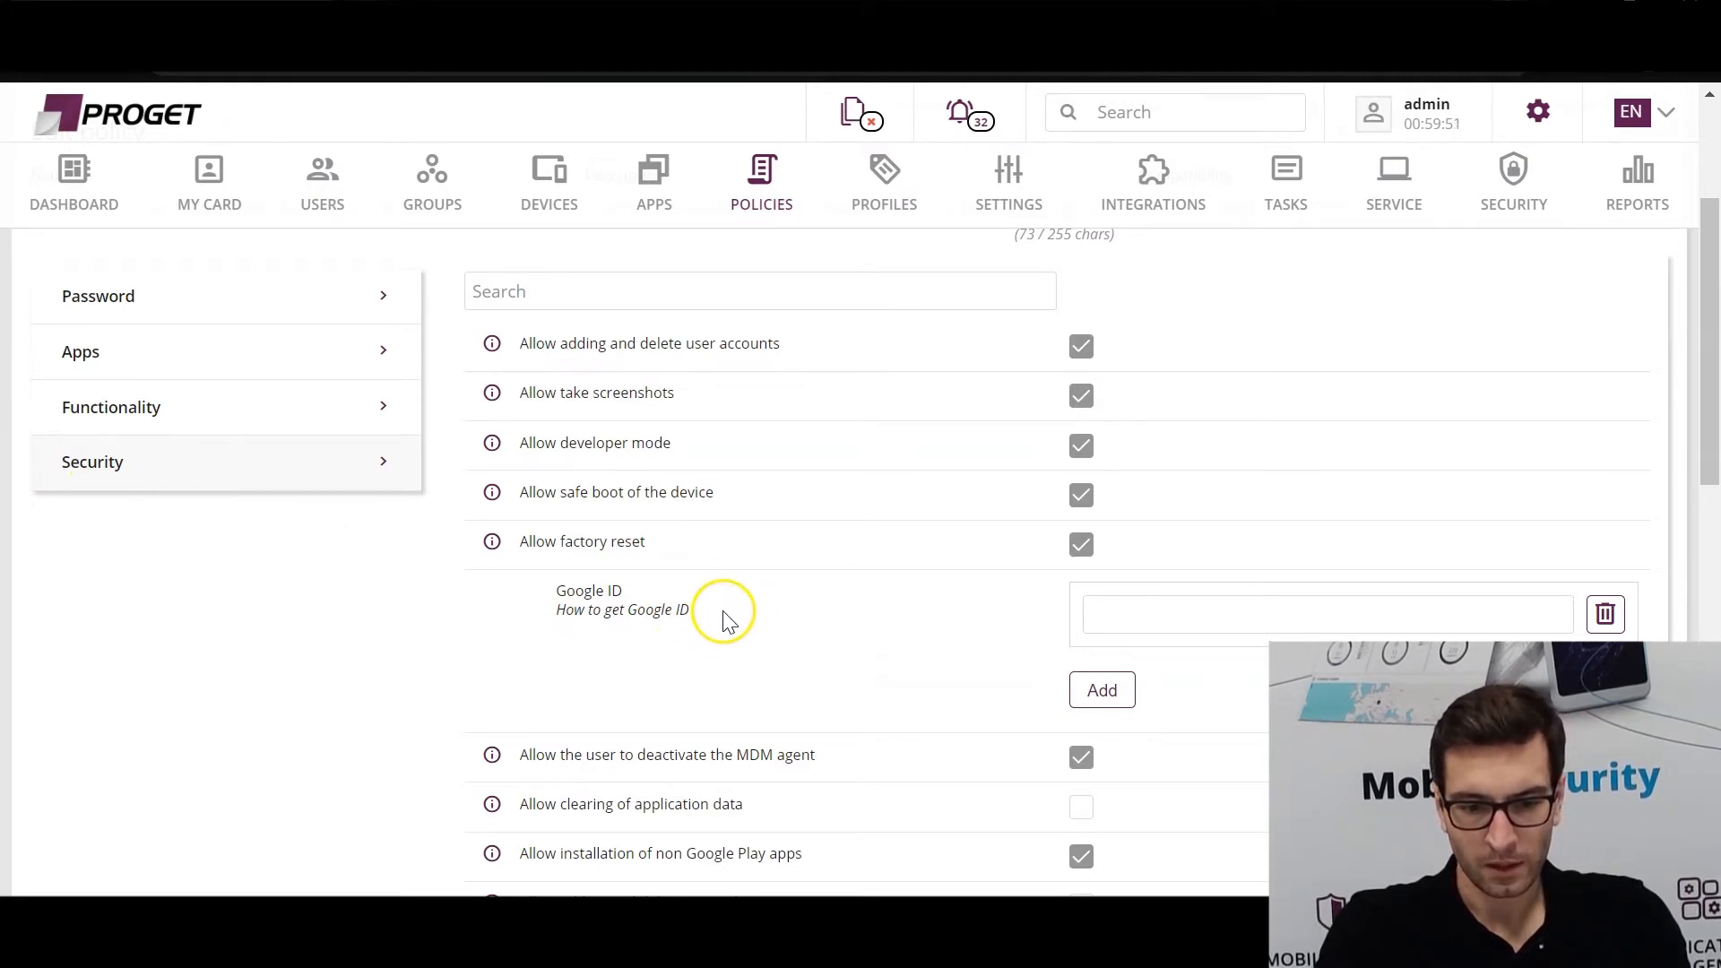
{"action": "mouse_move", "coordinate": [506, 555]}
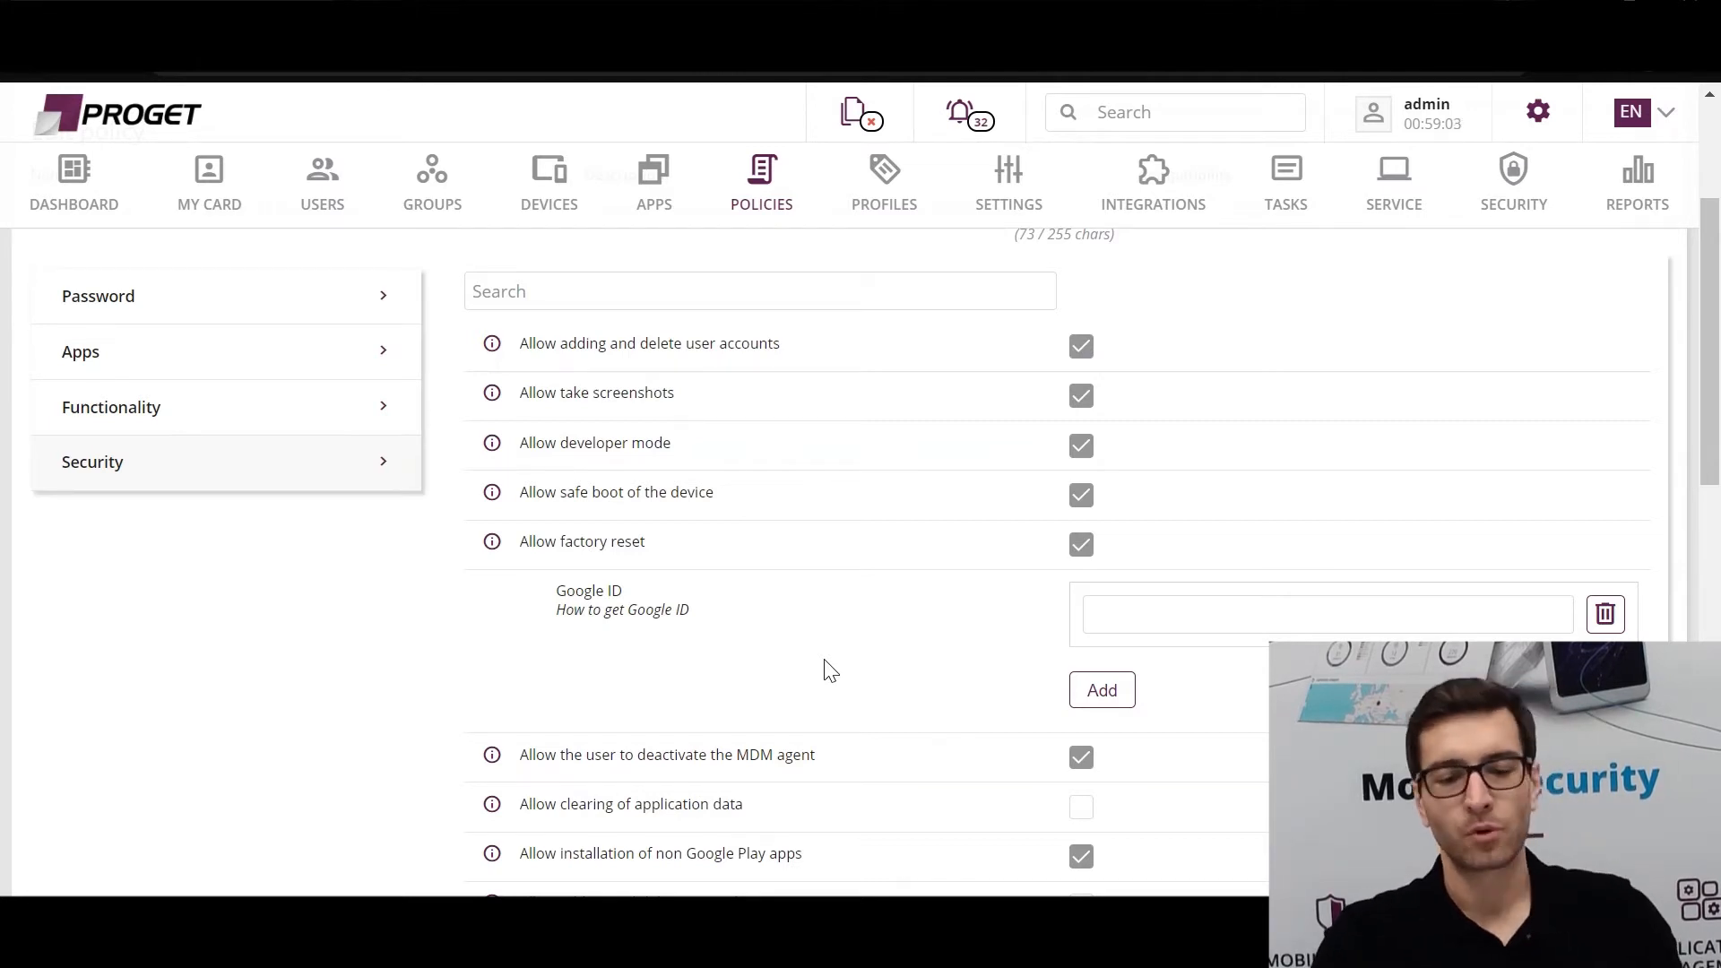
{"action": "left_click_drag", "start_coordinate": [655, 589], "coordinate": [527, 605]}
{"action": "left_click", "coordinate": [495, 649]}
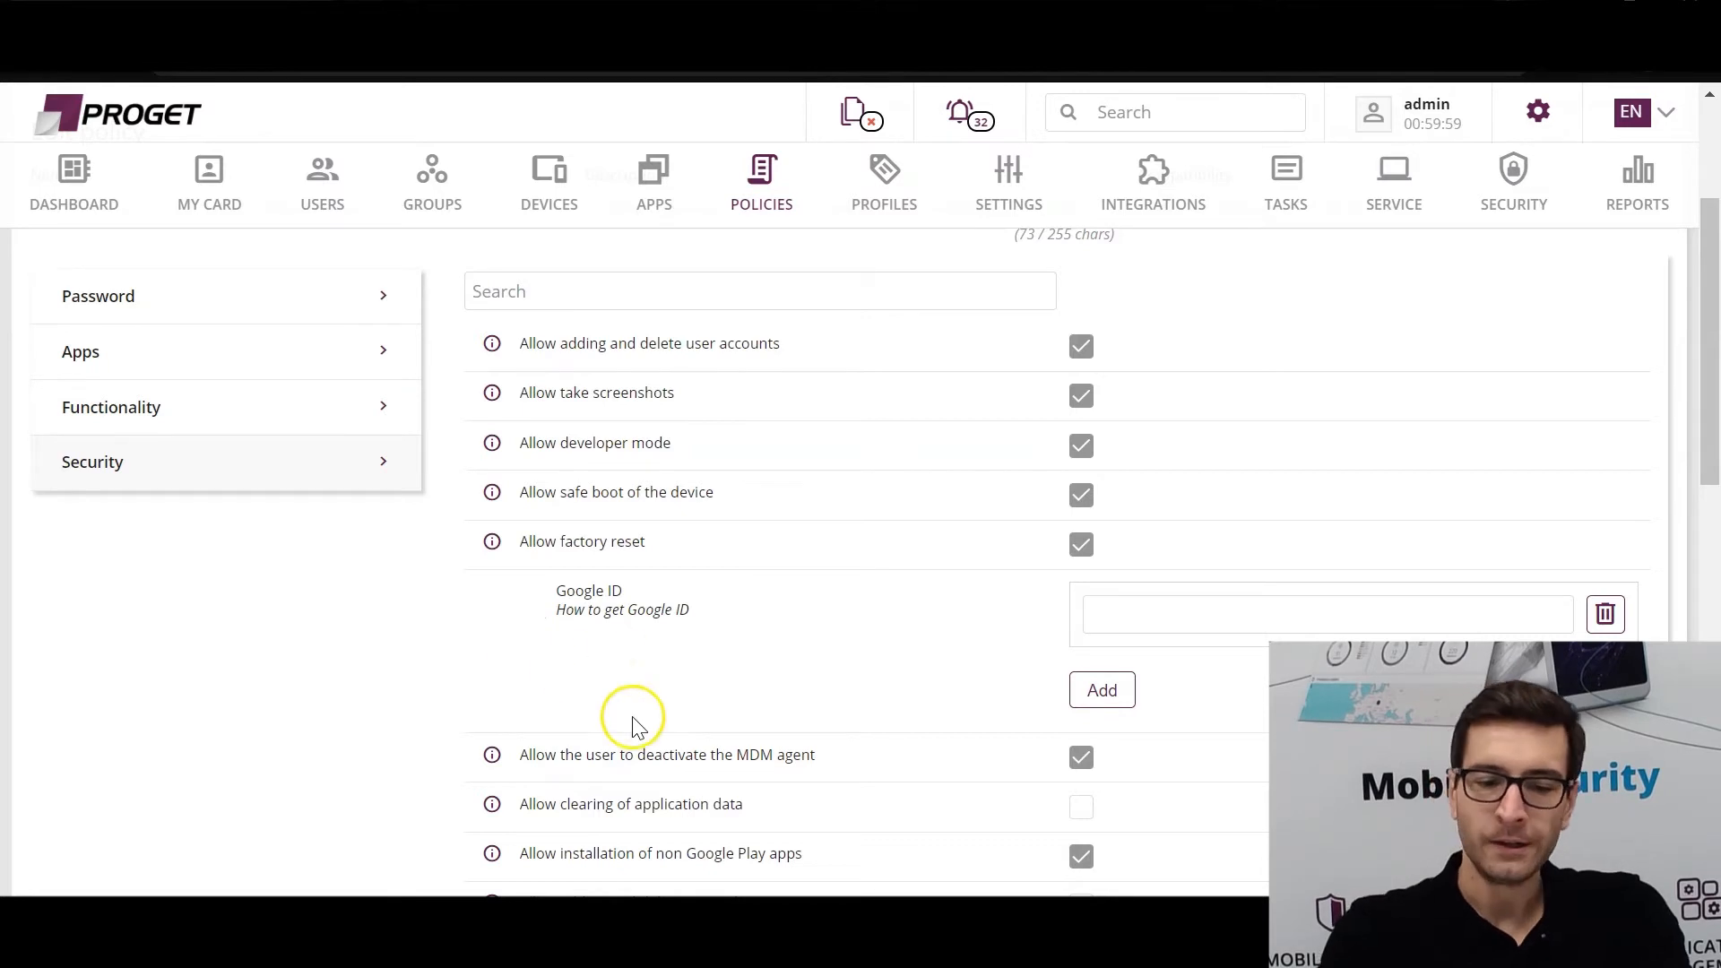
Step: Open the How to get Google ID page, execute its People API request up to the account selection, and return to the policy's security settings
{"action": "left_click_drag", "start_coordinate": [632, 591], "coordinate": [554, 595]}
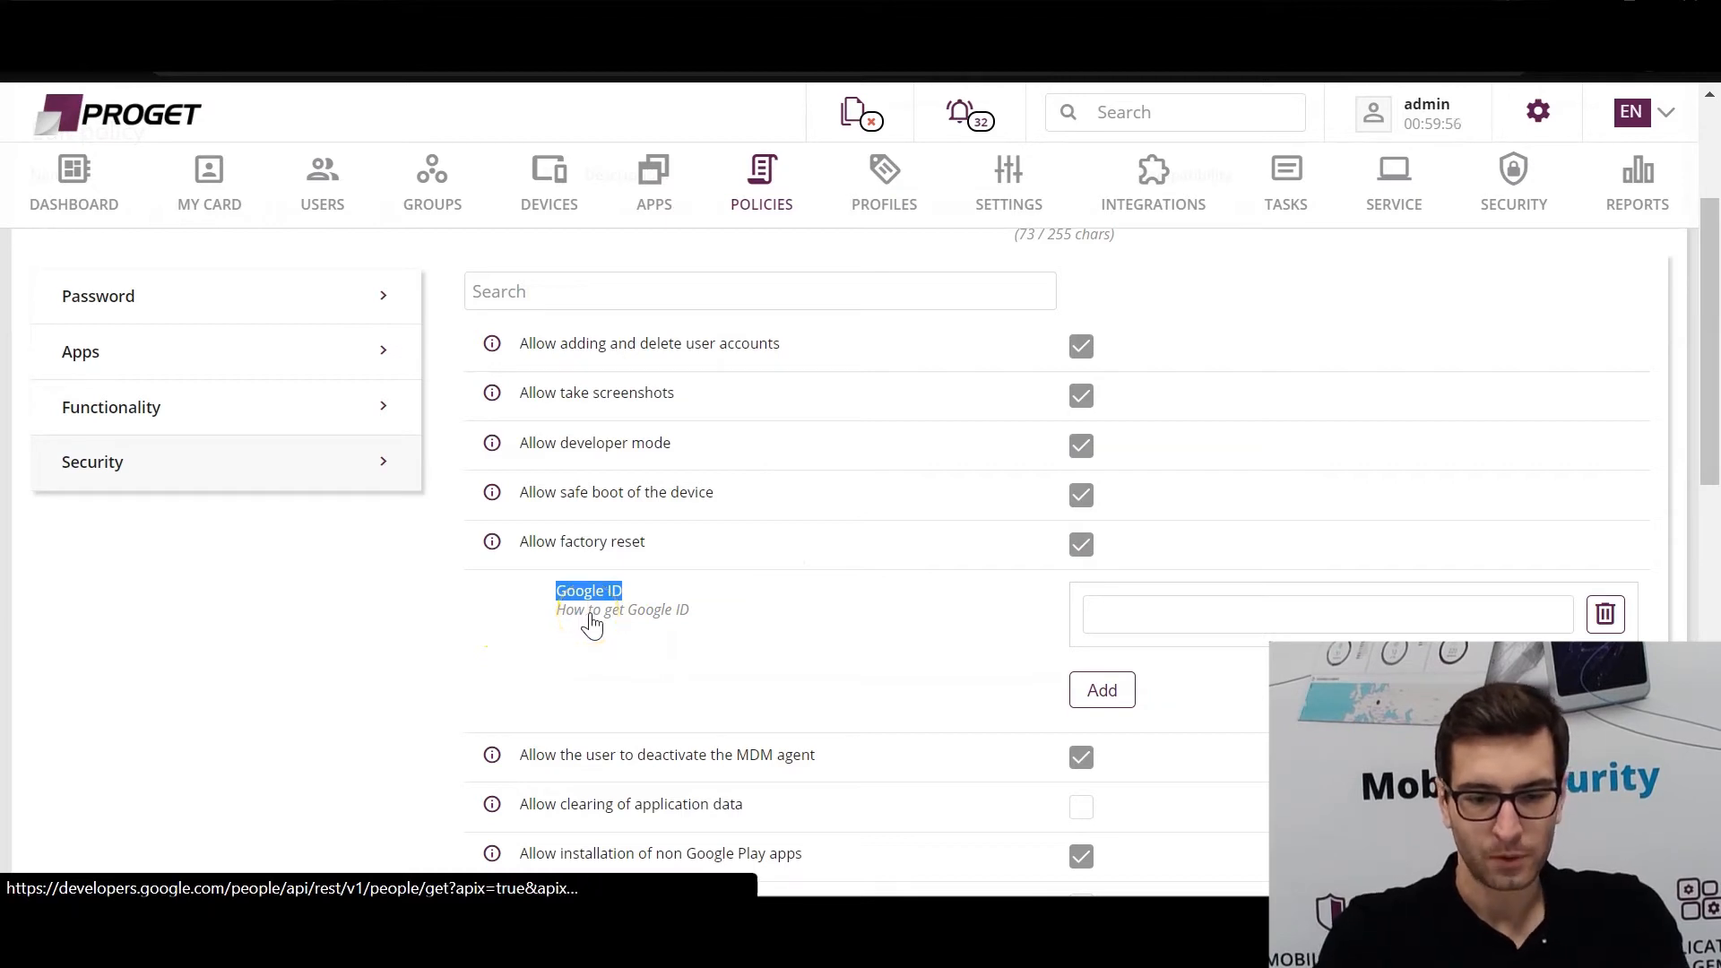
{"action": "left_click", "coordinate": [590, 618]}
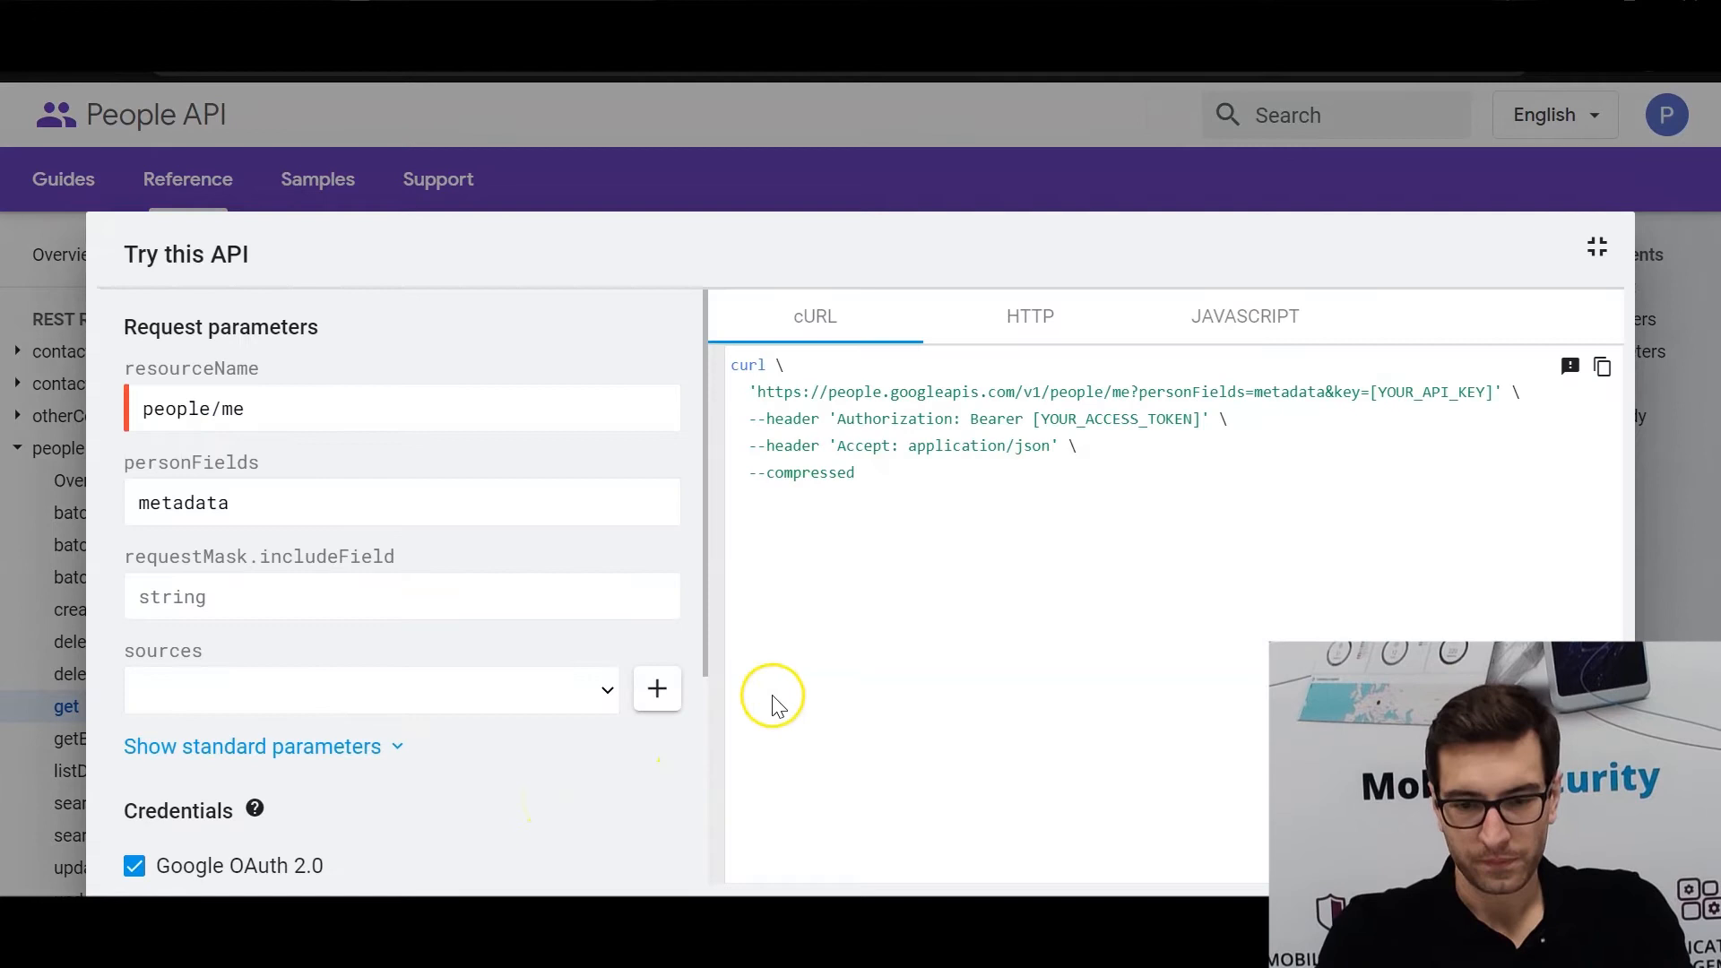
{"action": "scroll", "coordinate": [636, 726], "scroll_direction": "down", "scroll_amount": 4}
{"action": "left_click", "coordinate": [184, 760]}
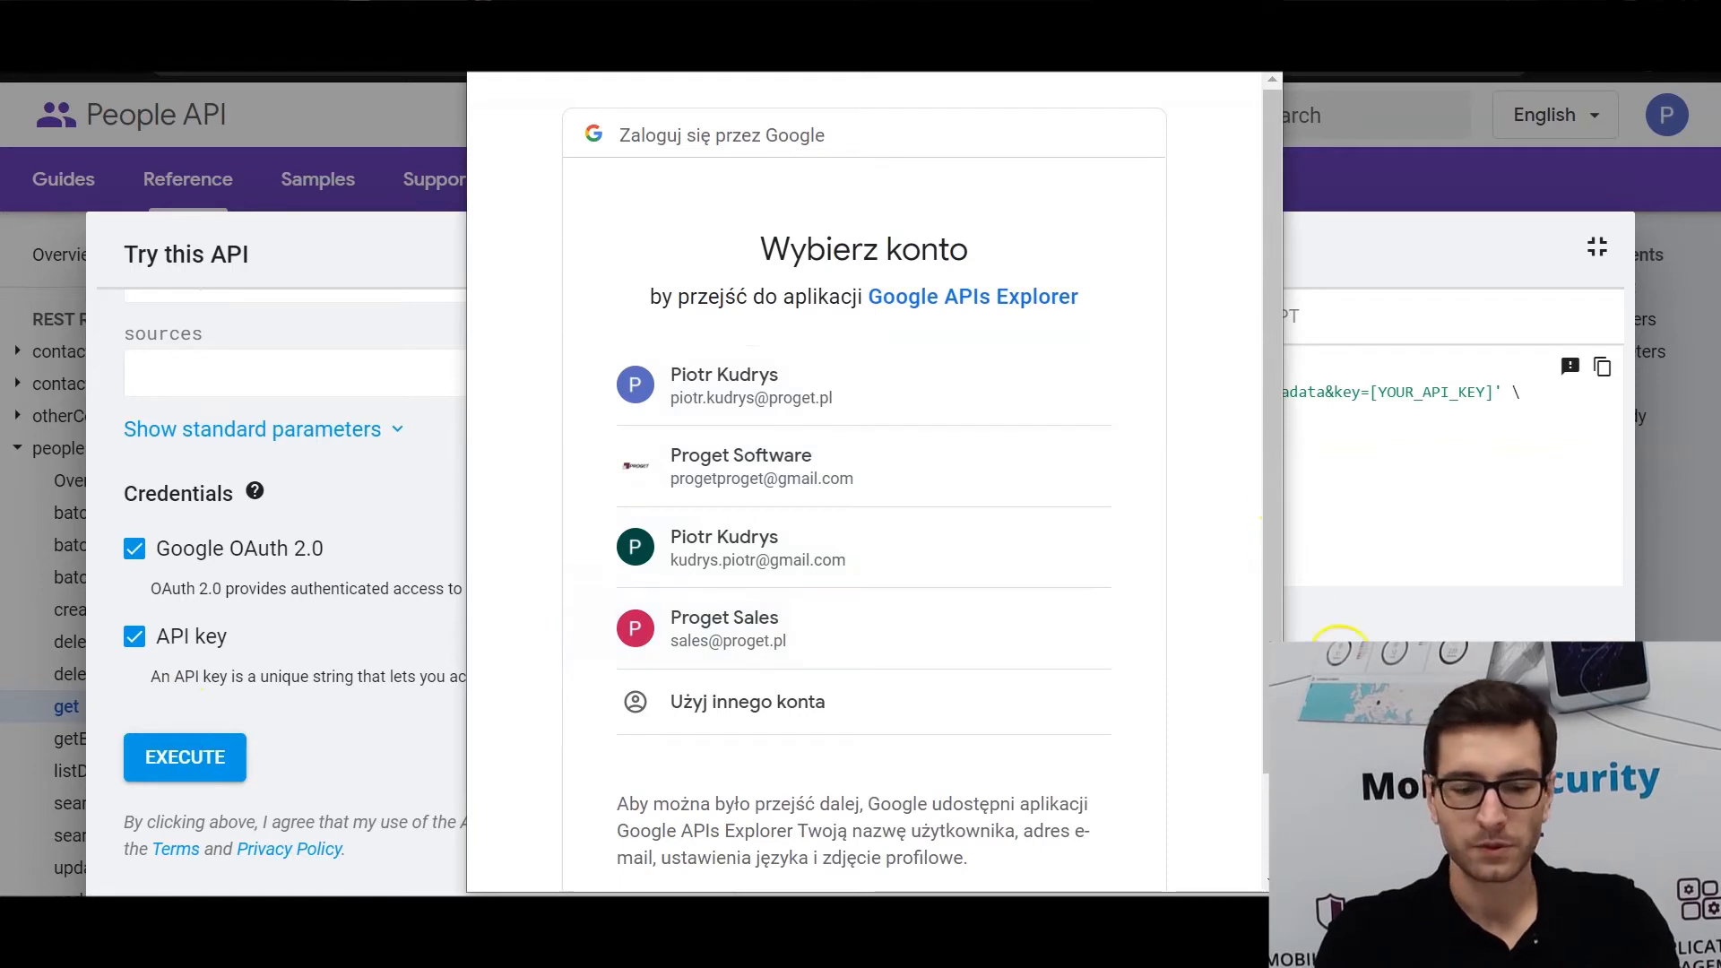
{"action": "left_click", "coordinate": [1383, 668]}
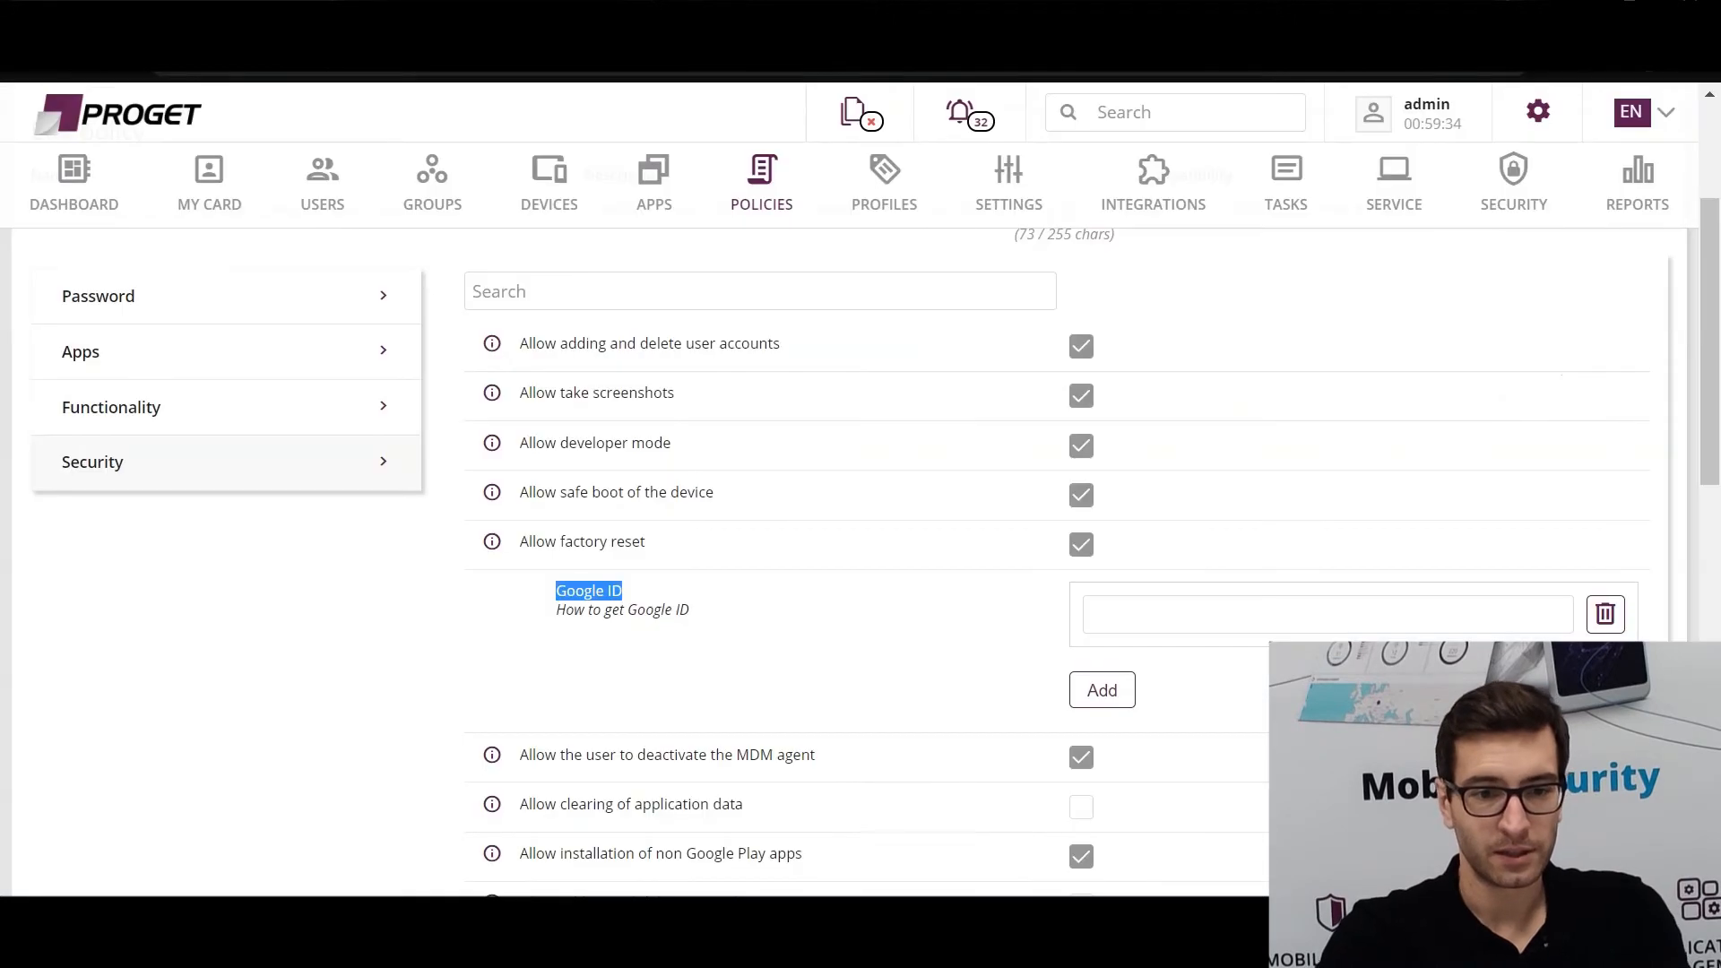
{"action": "left_click", "coordinate": [445, 812]}
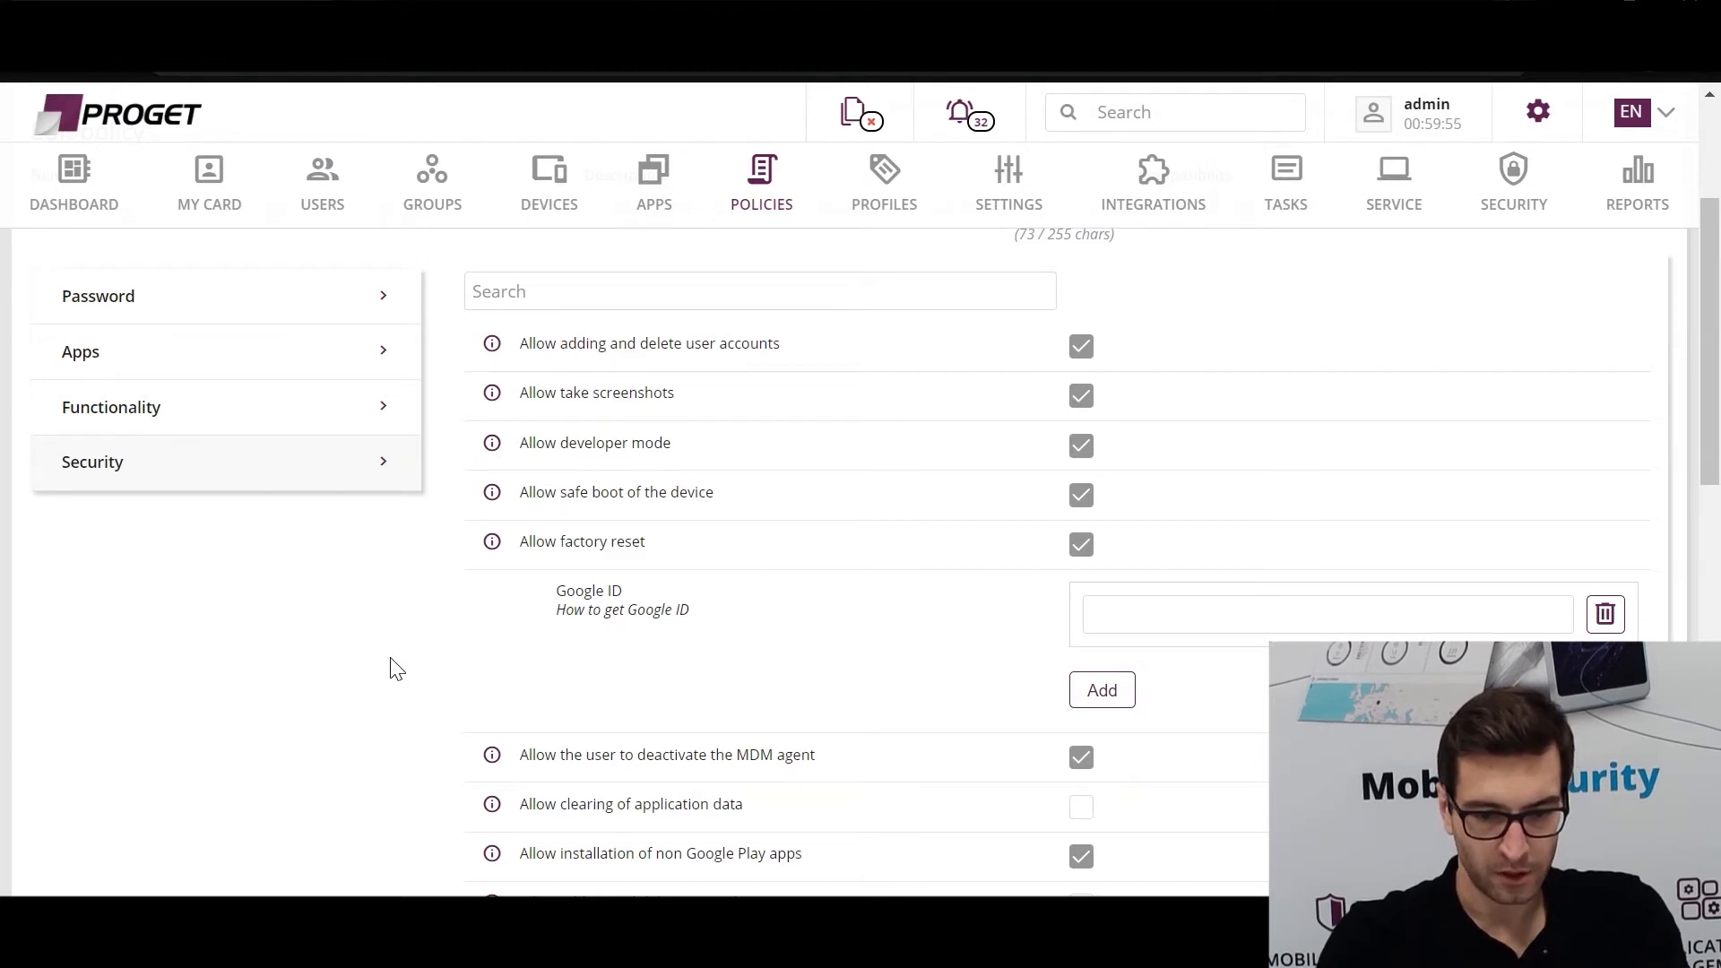
Step: Return to the policy's functionality settings and look through the whole list, from mobile networks to Manage location services
{"action": "left_click", "coordinate": [226, 408]}
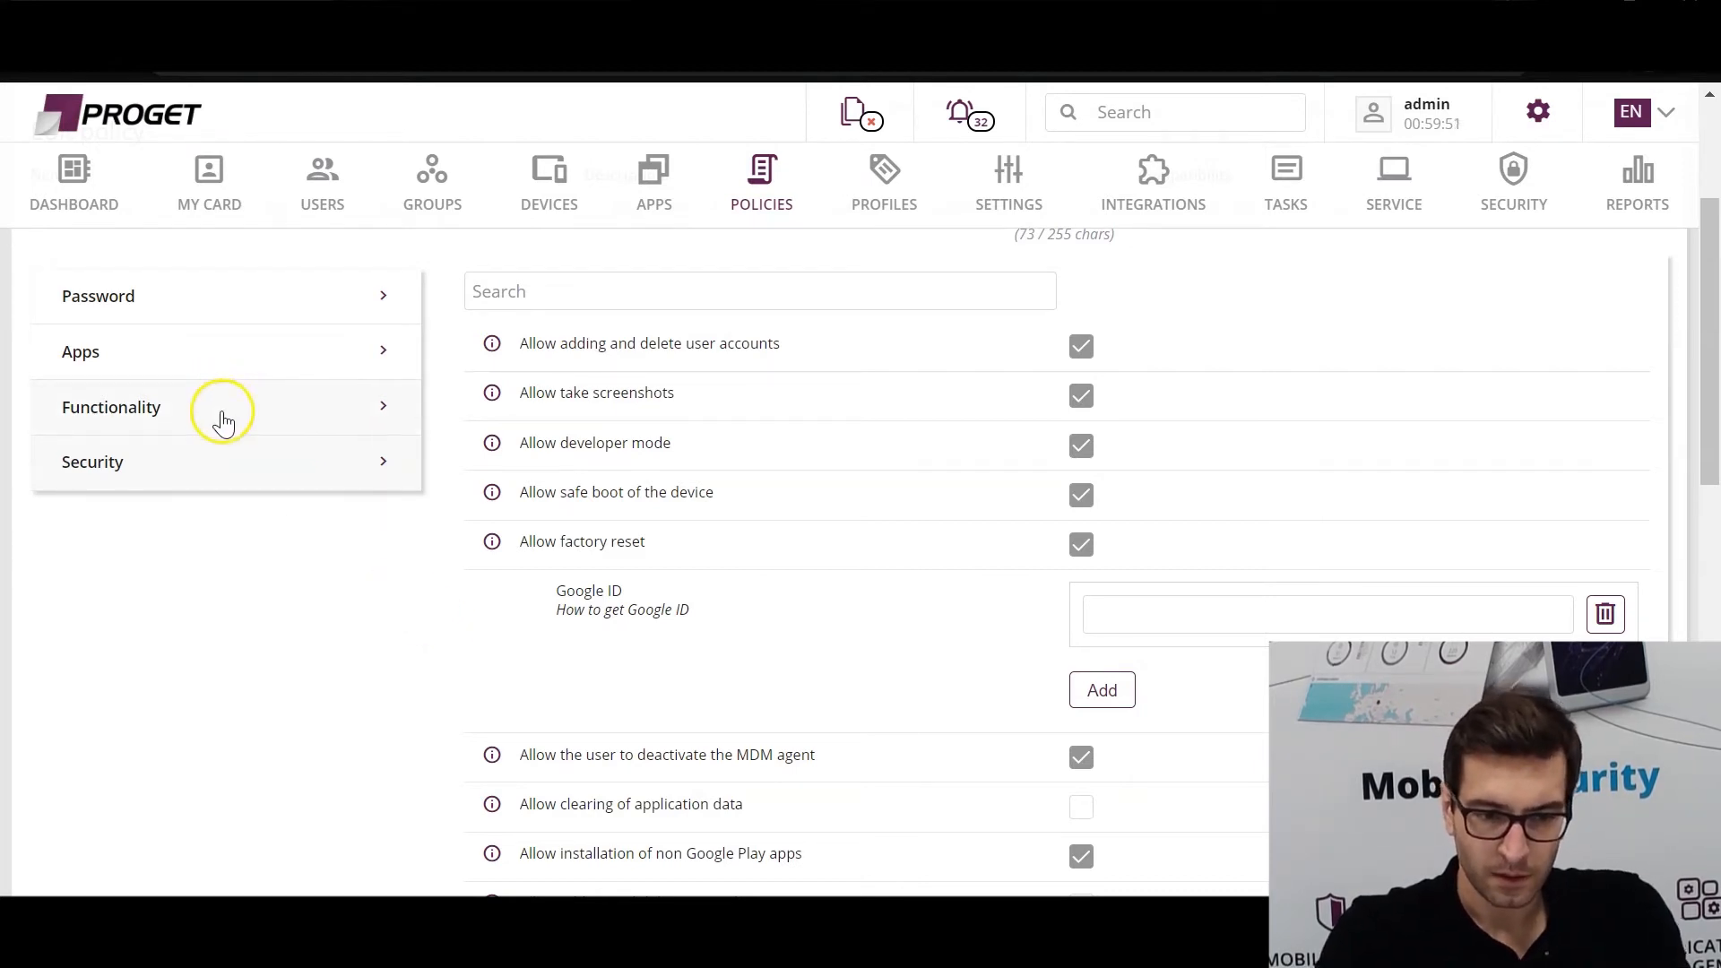
{"action": "scroll", "coordinate": [401, 722], "scroll_direction": "down", "scroll_amount": 2}
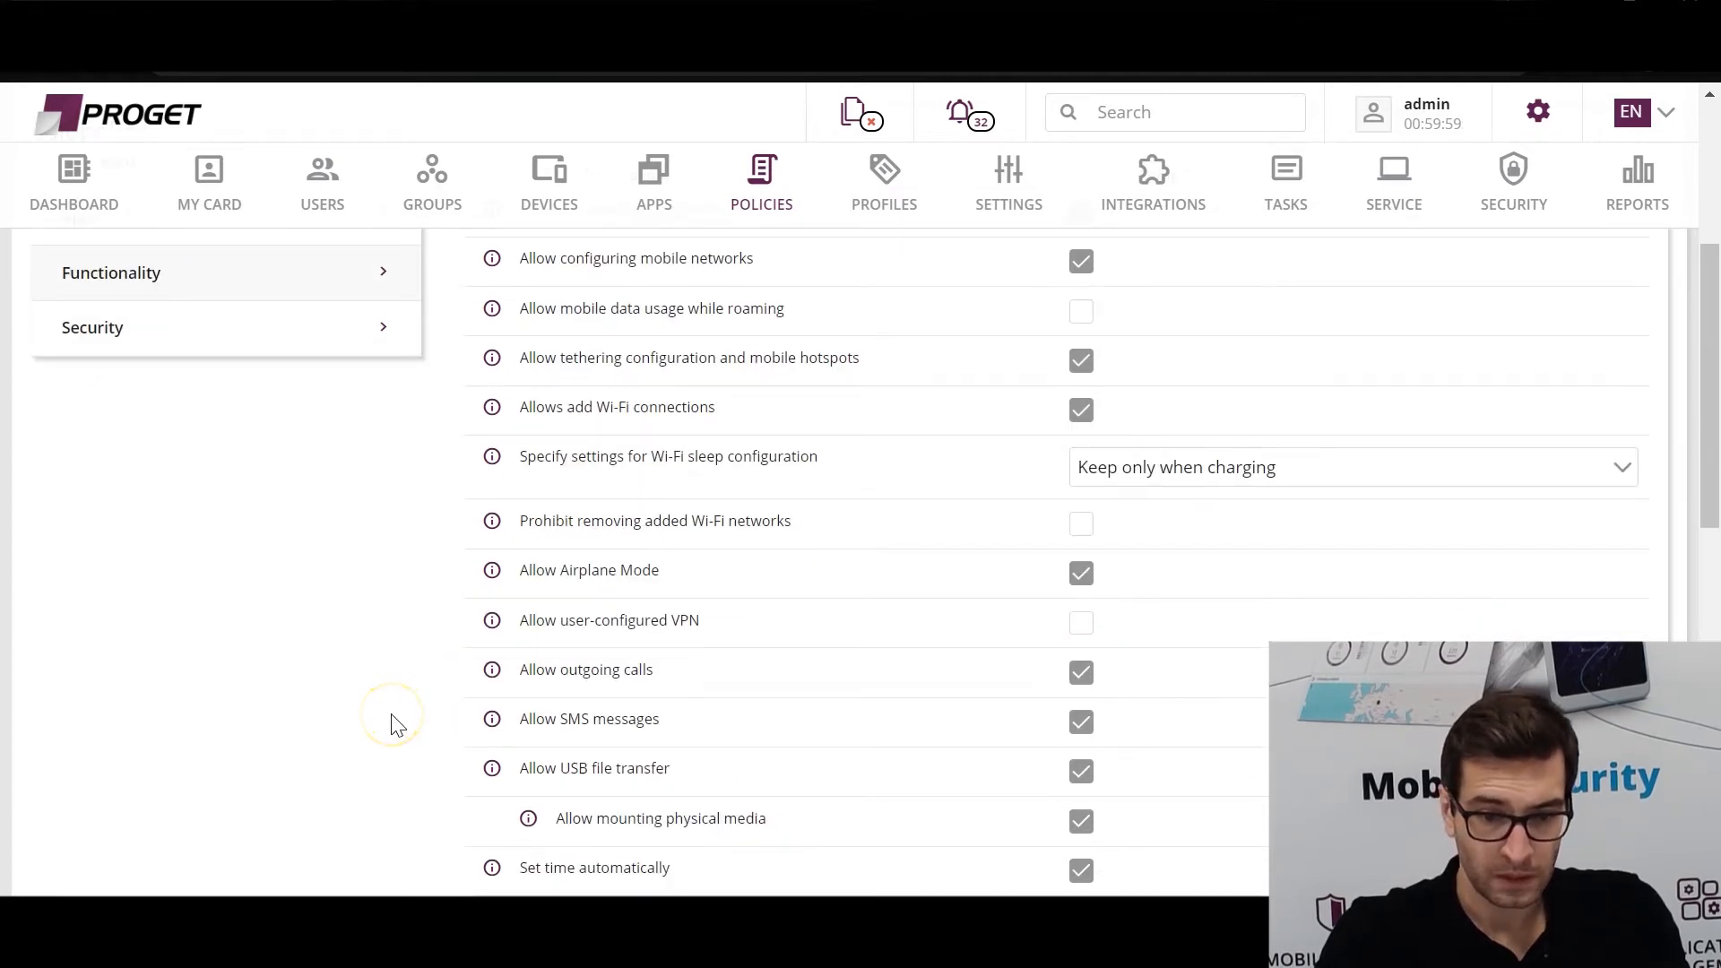
{"action": "scroll", "coordinate": [391, 722], "scroll_direction": "down", "scroll_amount": 6}
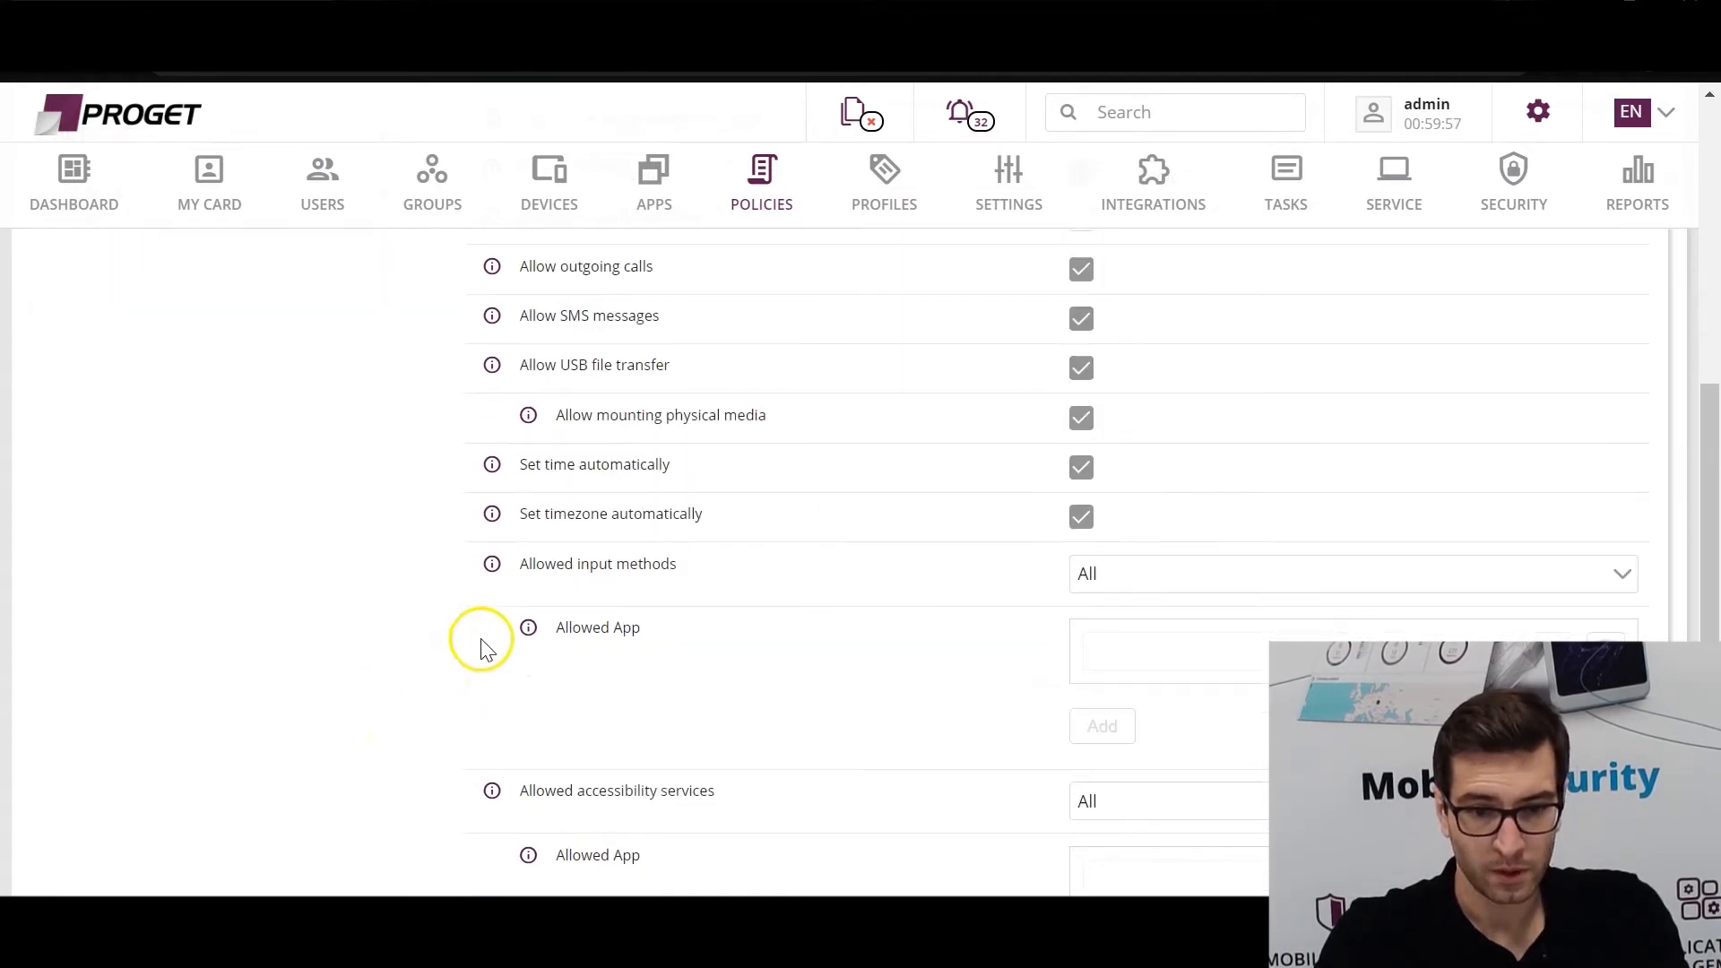
{"action": "scroll", "coordinate": [595, 654], "scroll_direction": "down", "scroll_amount": 8}
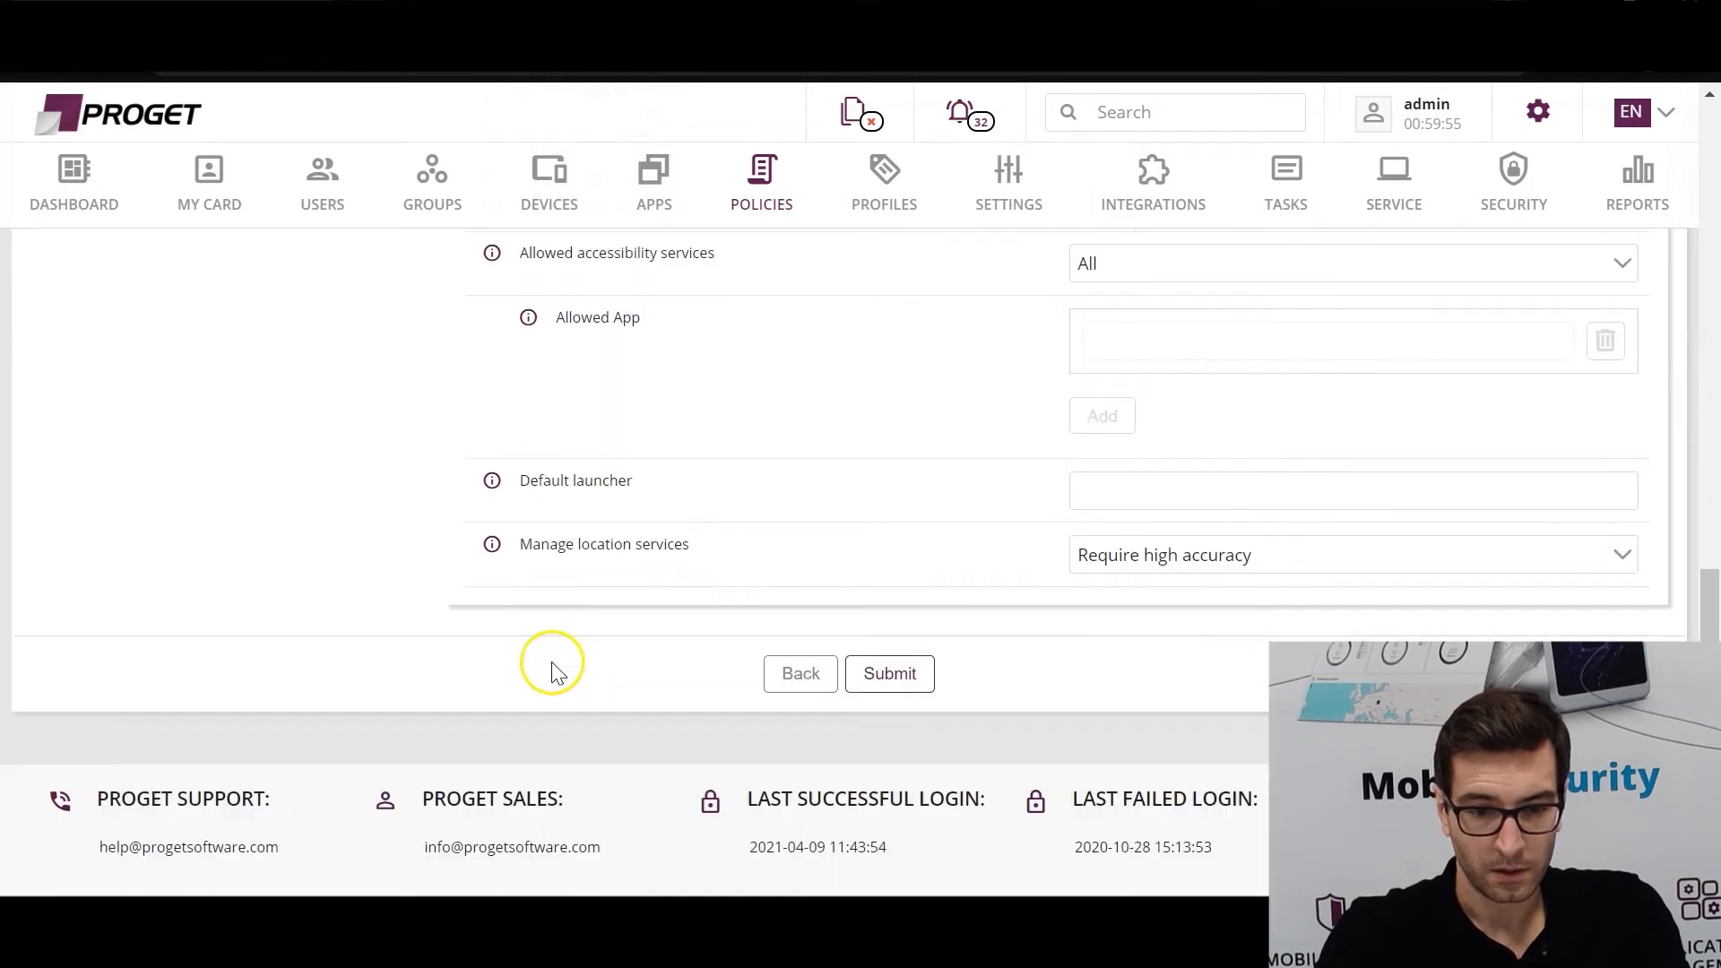
{"action": "scroll", "coordinate": [553, 671], "scroll_direction": "up", "scroll_amount": 10}
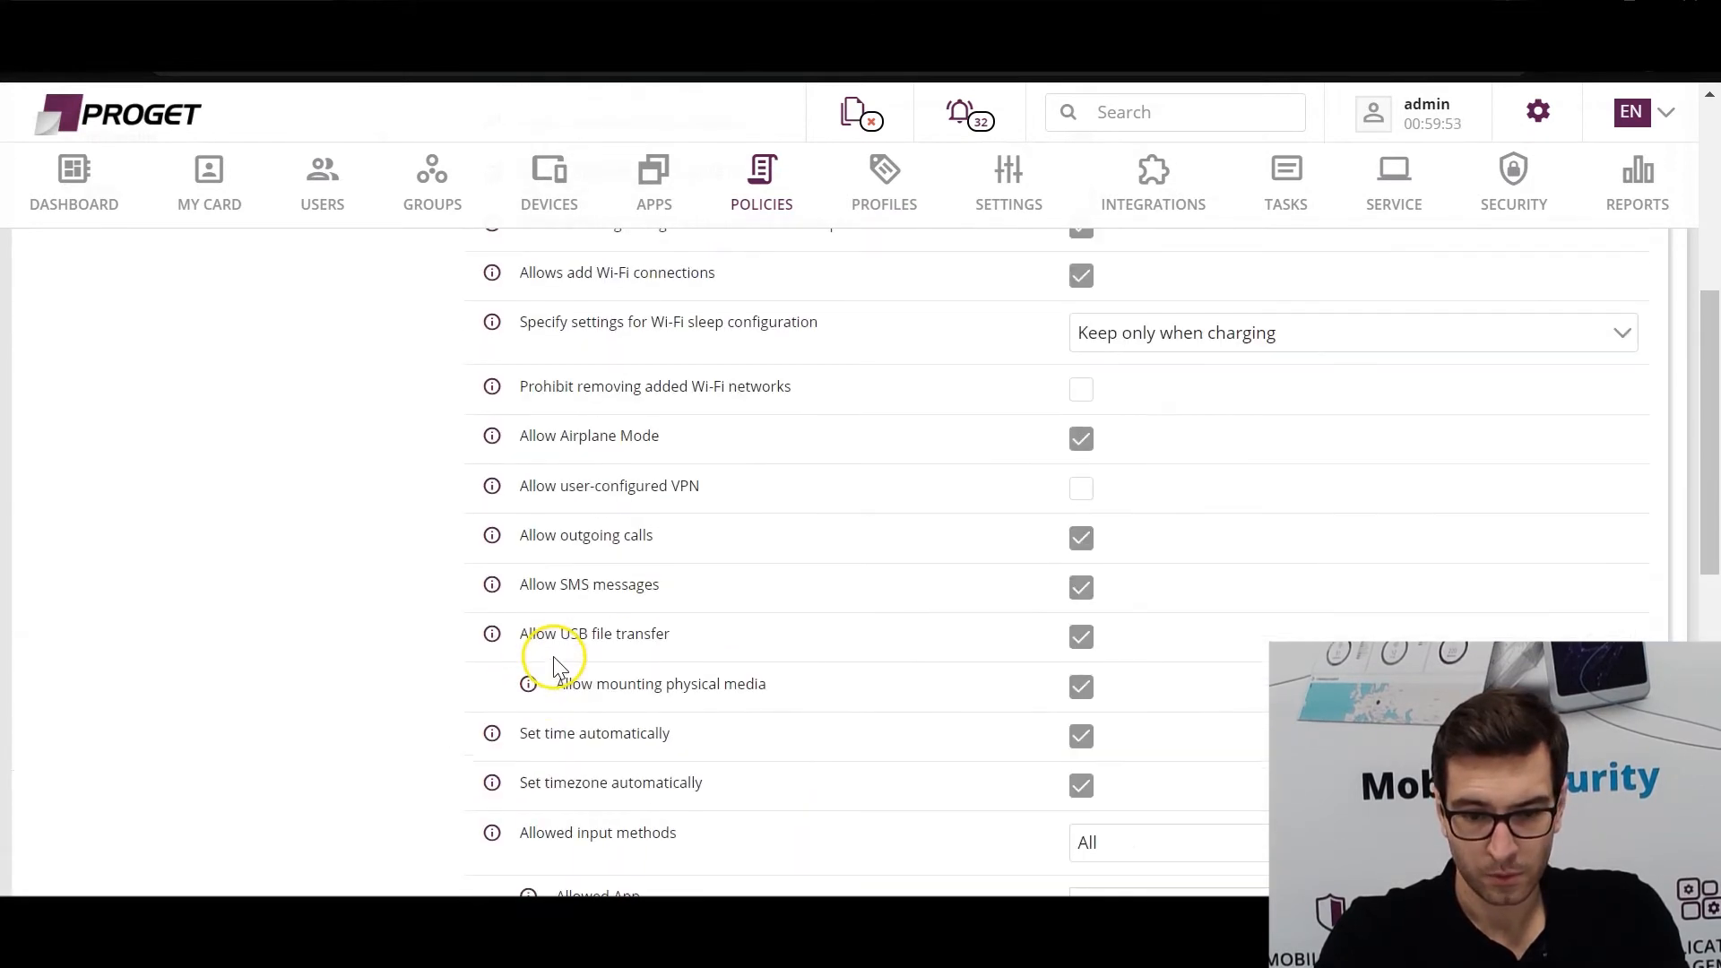
{"action": "scroll", "coordinate": [557, 670], "scroll_direction": "up", "scroll_amount": 6}
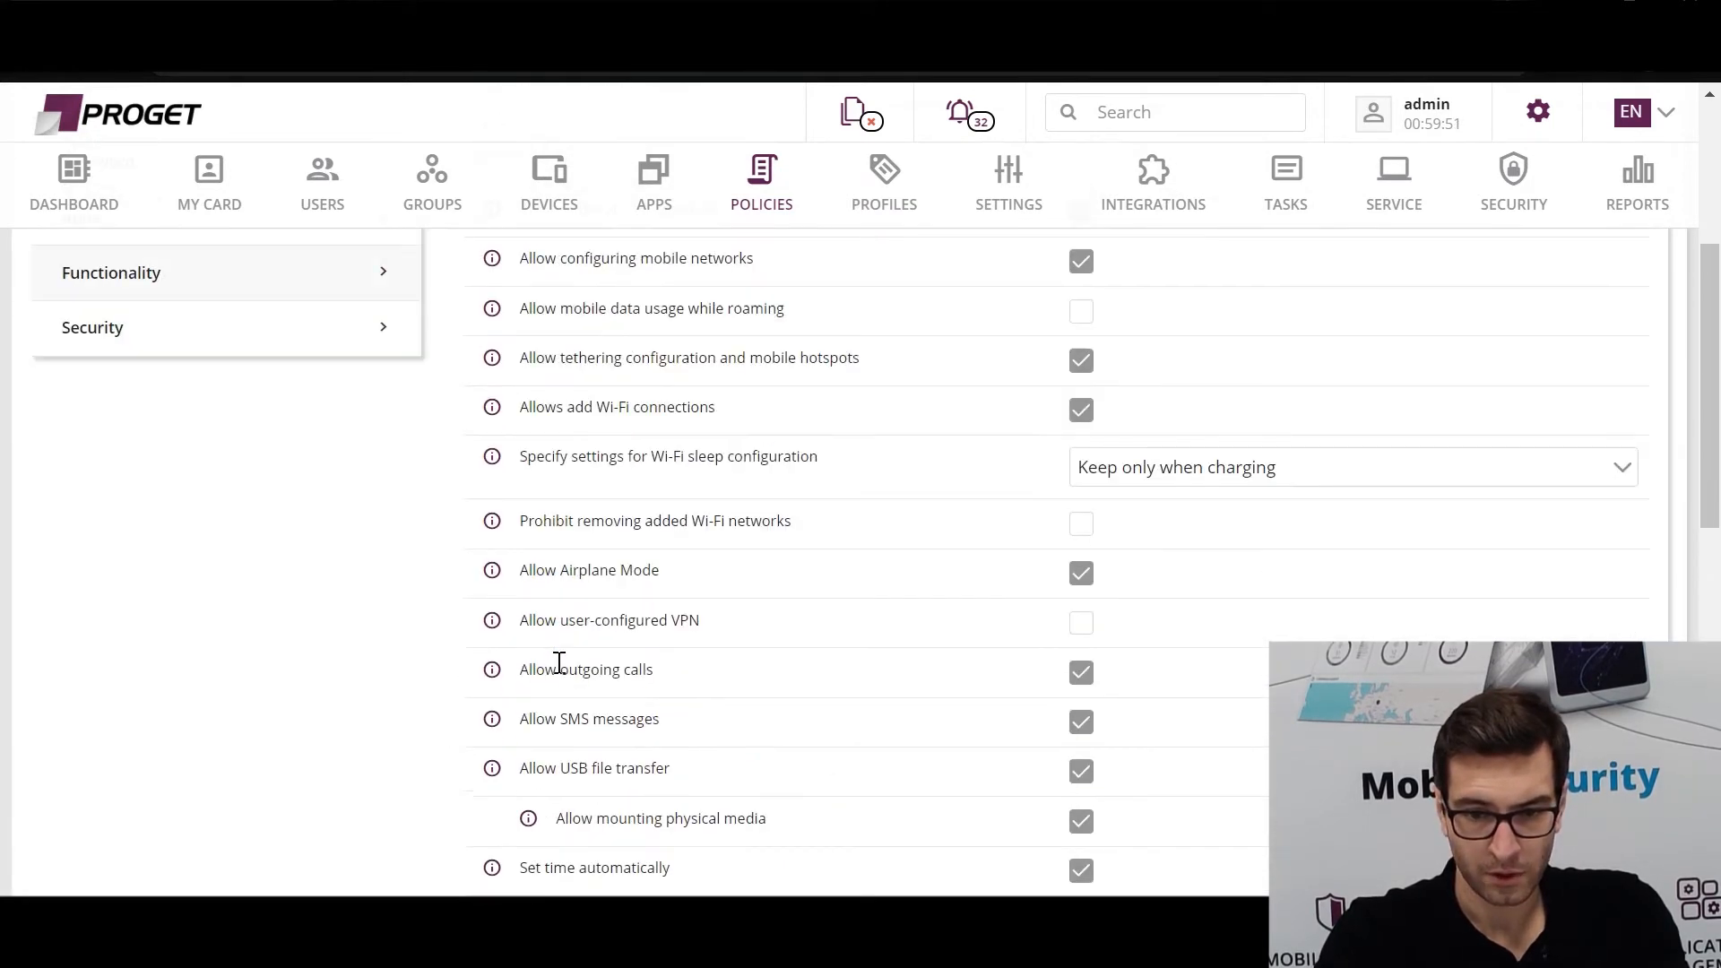
{"action": "scroll", "coordinate": [395, 530], "scroll_direction": "down", "scroll_amount": 3}
{"action": "scroll", "coordinate": [204, 603], "scroll_direction": "up", "scroll_amount": 3}
Step: Reopen the policy's security settings and find the Force device periodically connection to the server option
{"action": "left_click", "coordinate": [204, 598]}
{"action": "scroll", "coordinate": [699, 627], "scroll_direction": "down", "scroll_amount": 3}
{"action": "scroll", "coordinate": [699, 627], "scroll_direction": "down", "scroll_amount": 8}
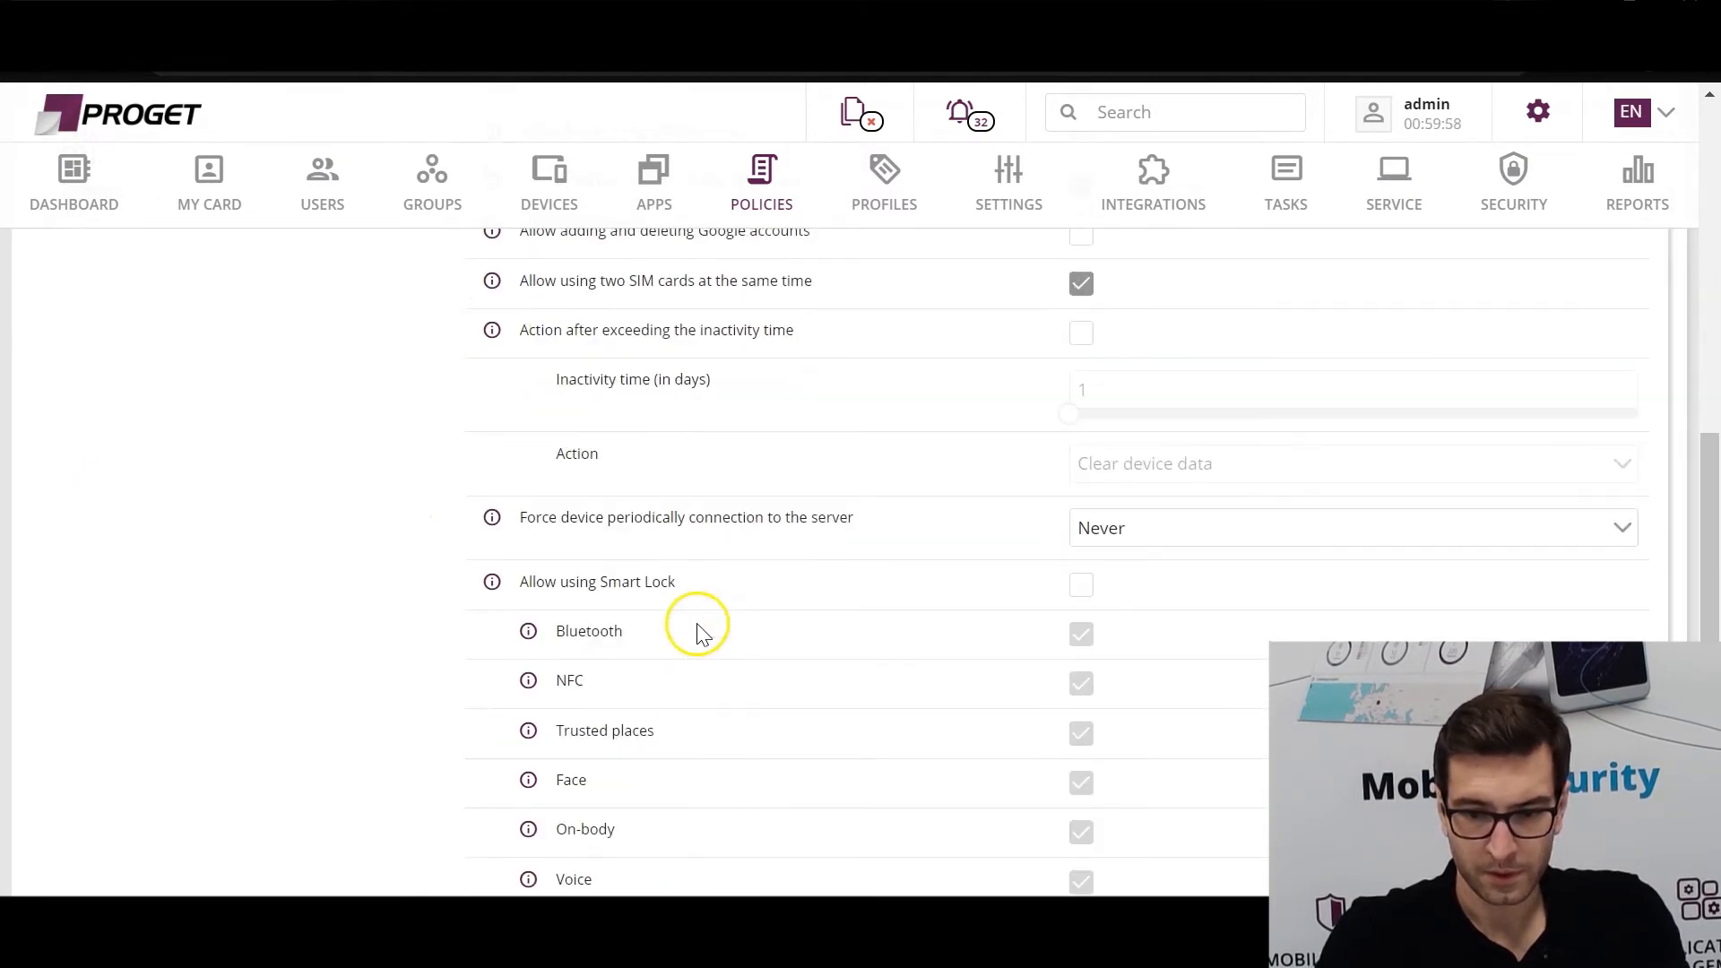
{"action": "left_click_drag", "start_coordinate": [859, 519], "coordinate": [535, 529]}
{"action": "left_click", "coordinate": [358, 571]}
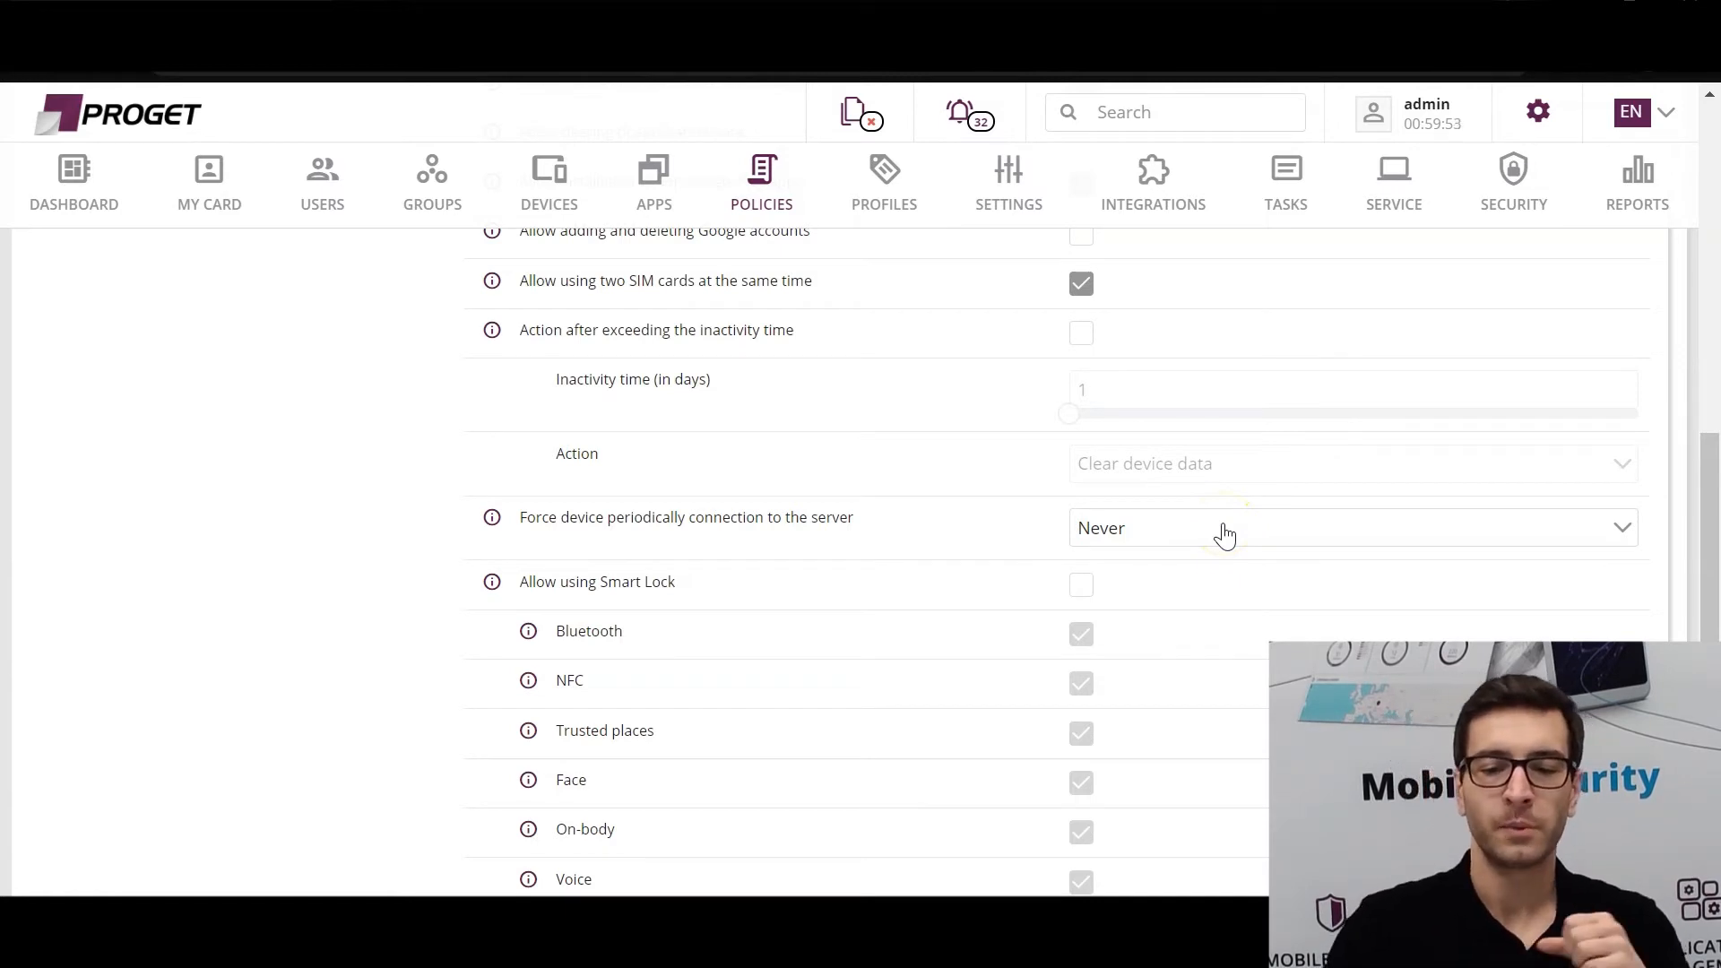
Step: Examine the intervals offered for forcing periodic device connection to the server, and close the list without choosing one
{"action": "left_click", "coordinate": [1228, 451]}
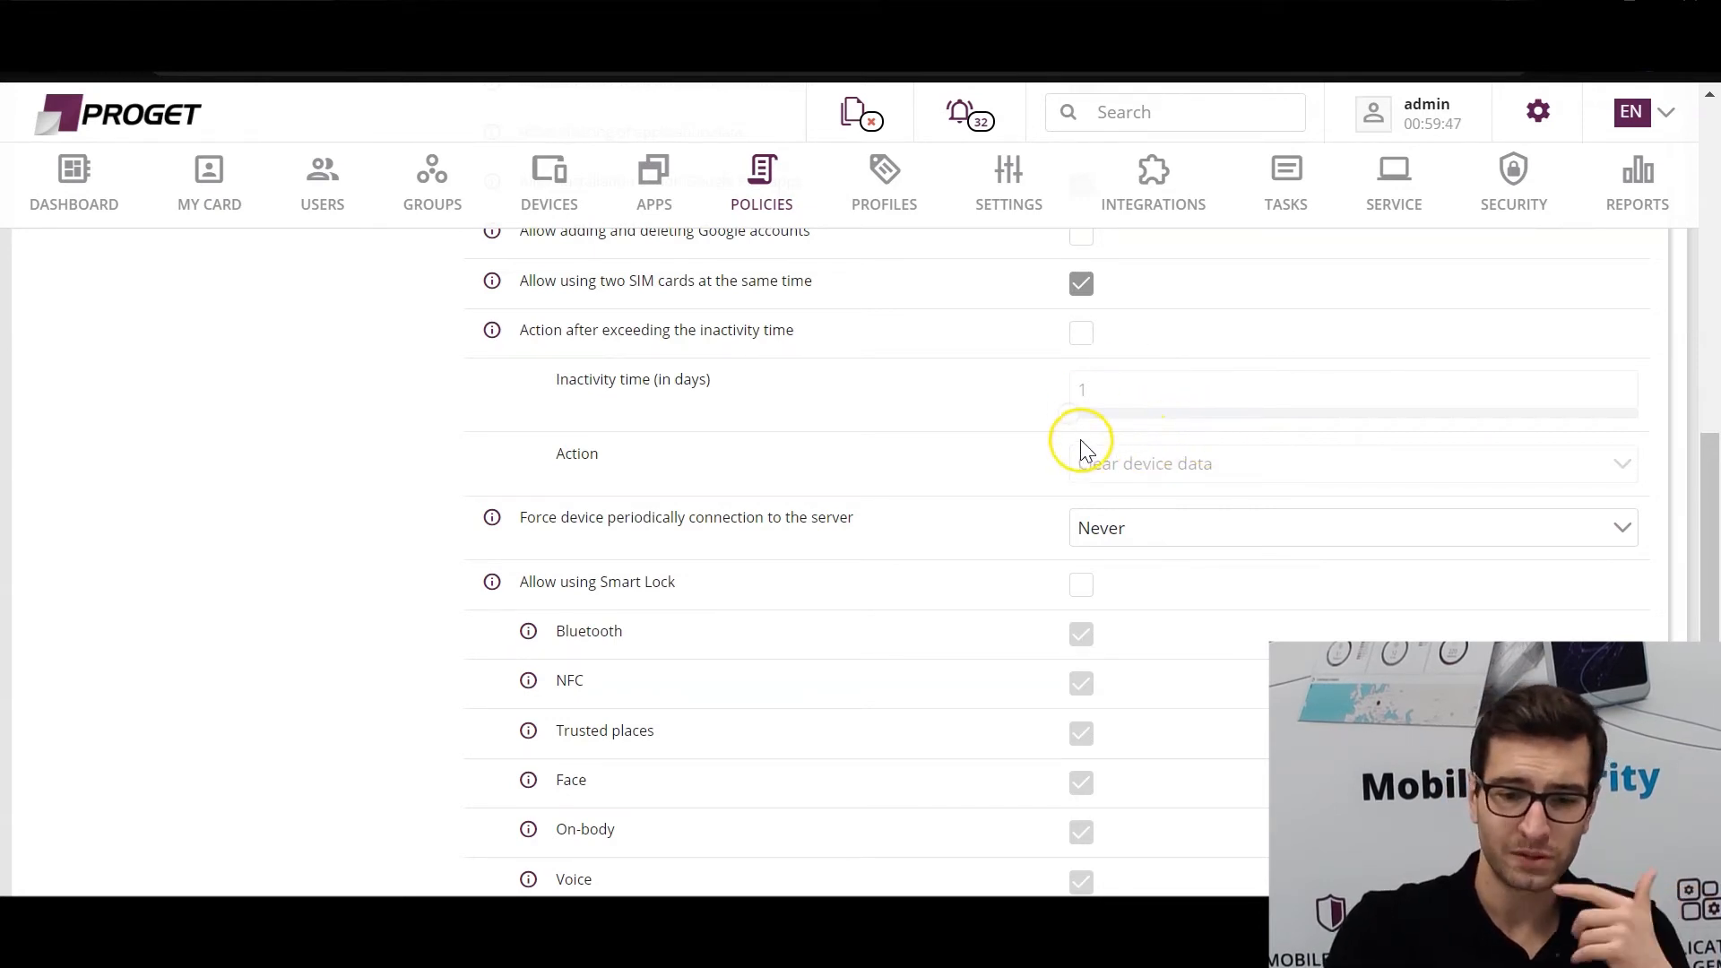
{"action": "left_click", "coordinate": [1127, 529]}
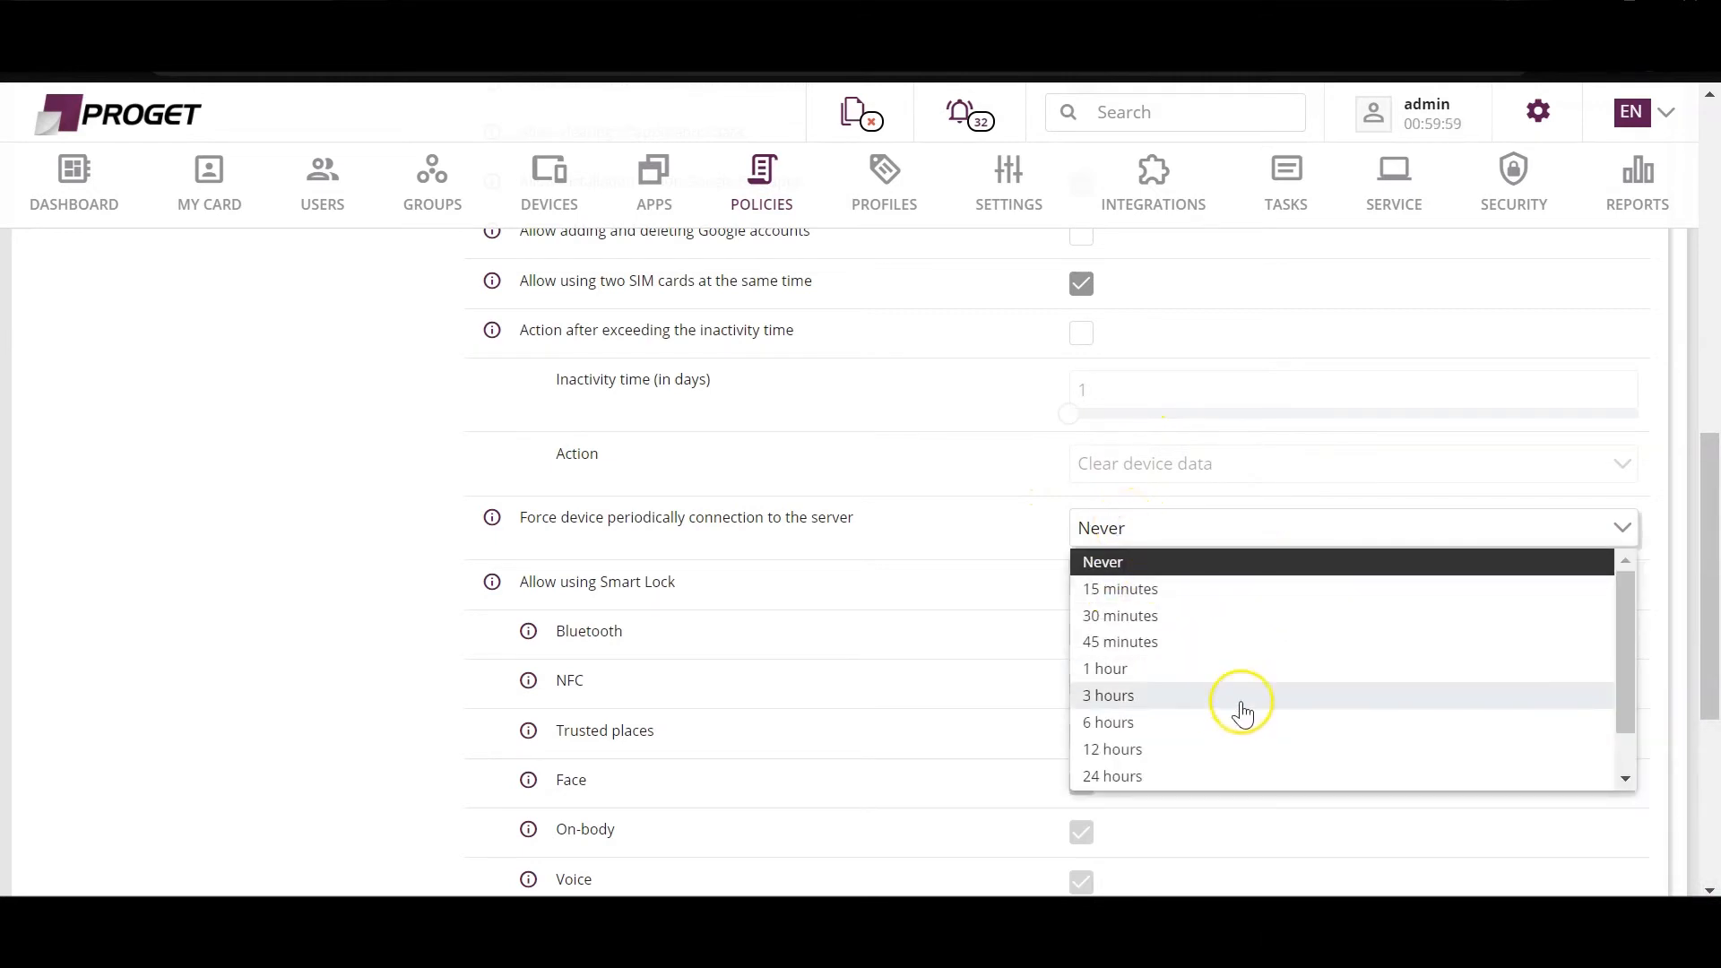
{"action": "scroll", "coordinate": [1214, 645], "scroll_direction": "down", "scroll_amount": 1}
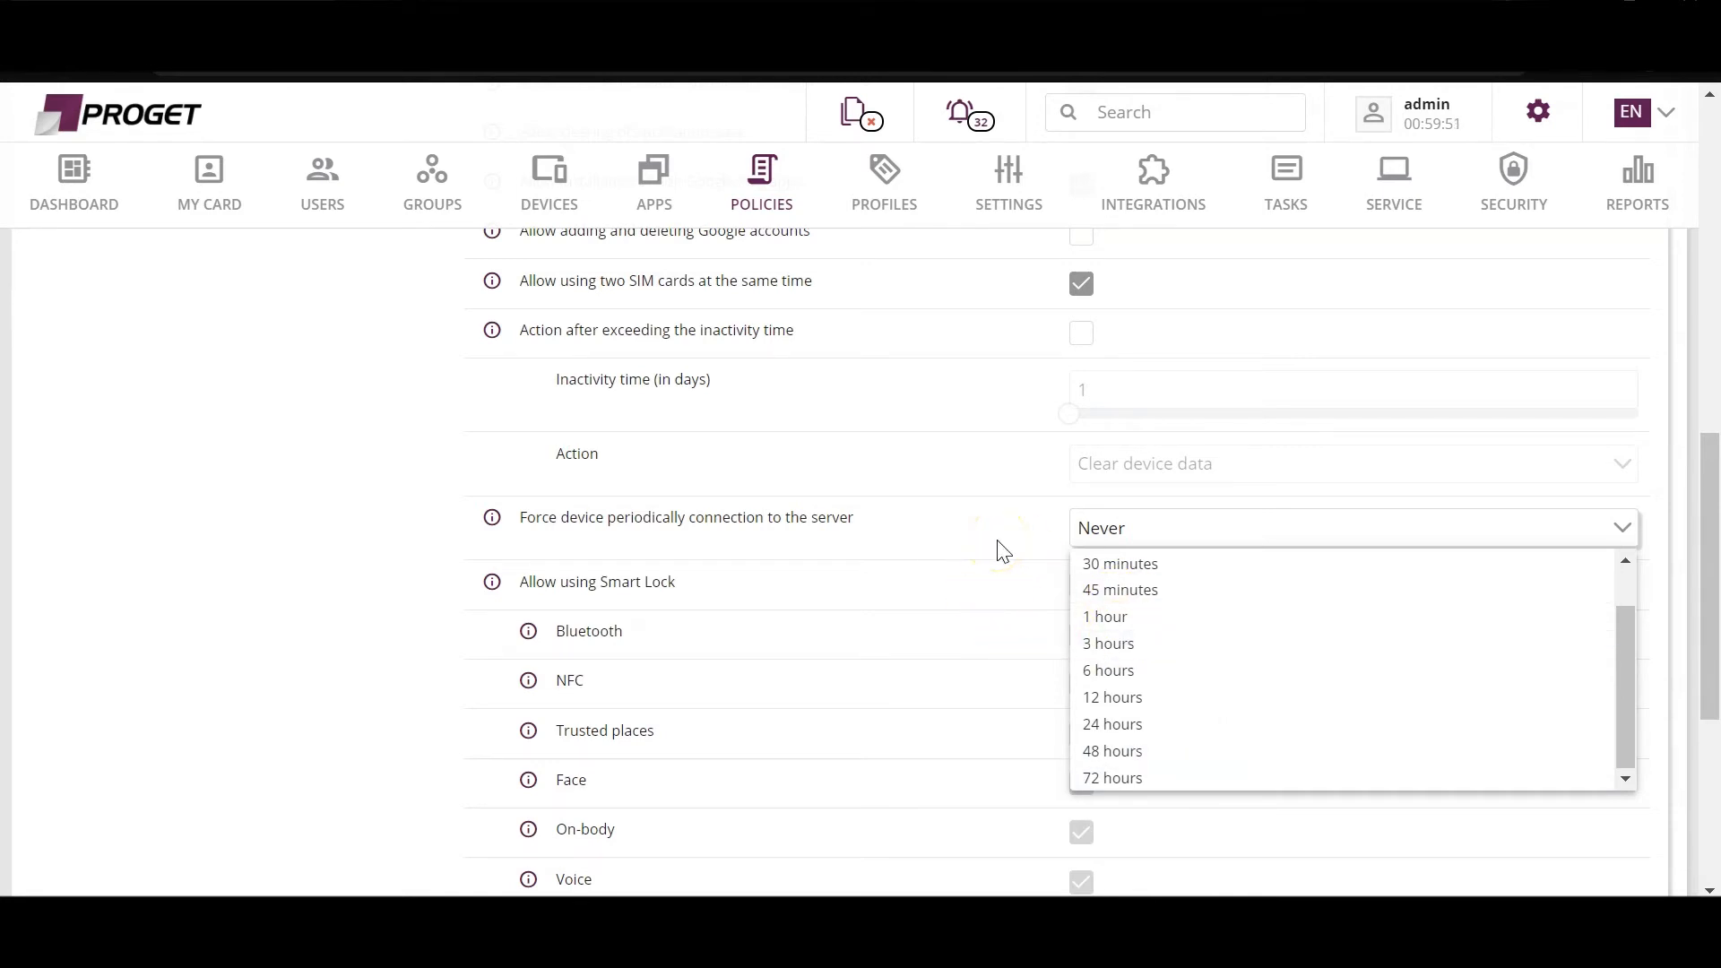
{"action": "scroll", "coordinate": [1125, 644], "scroll_direction": "up", "scroll_amount": 1}
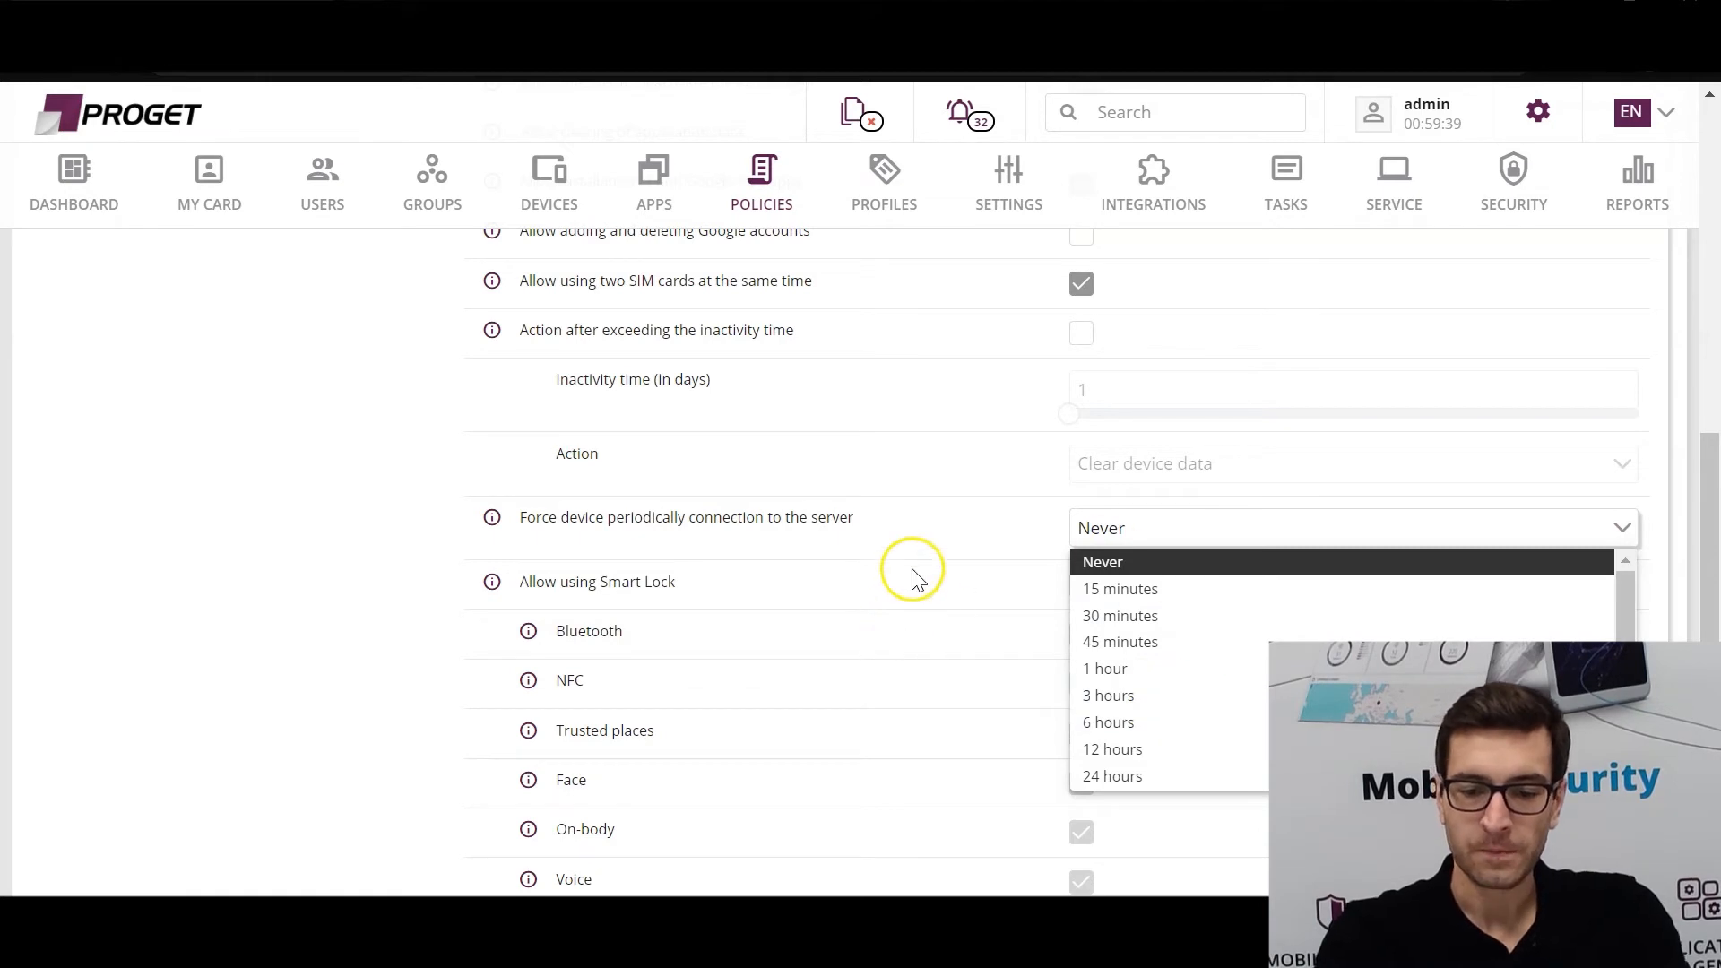
{"action": "left_click", "coordinate": [1002, 529]}
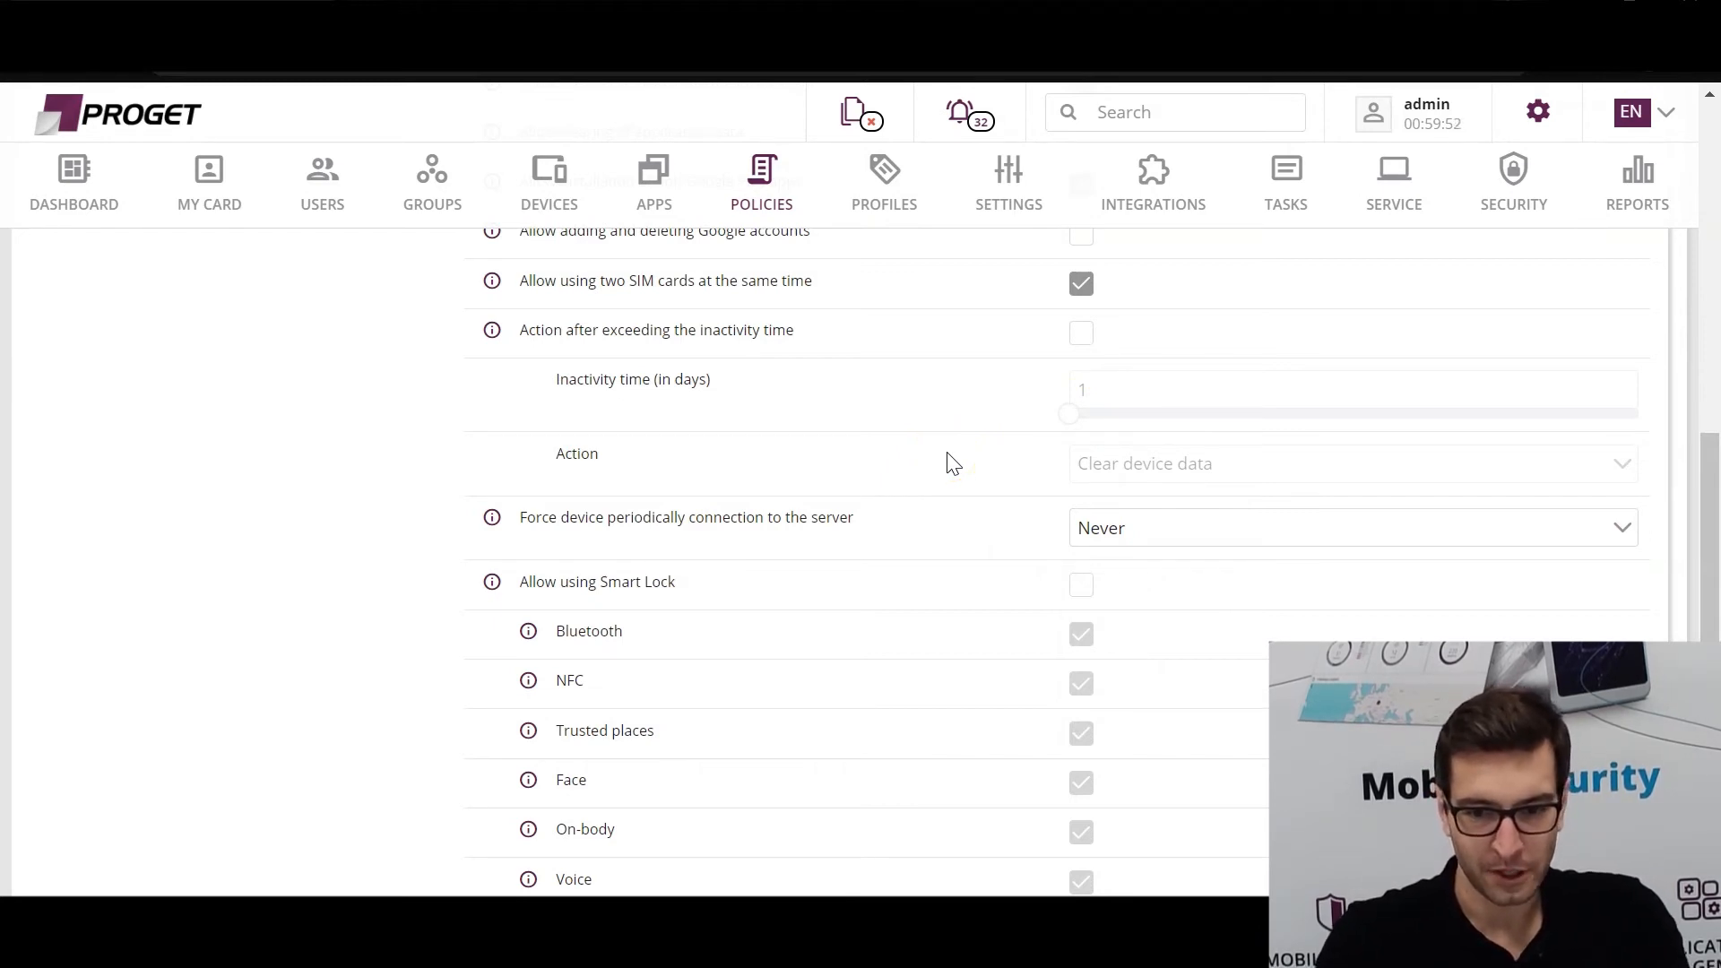
{"action": "left_click", "coordinate": [918, 414]}
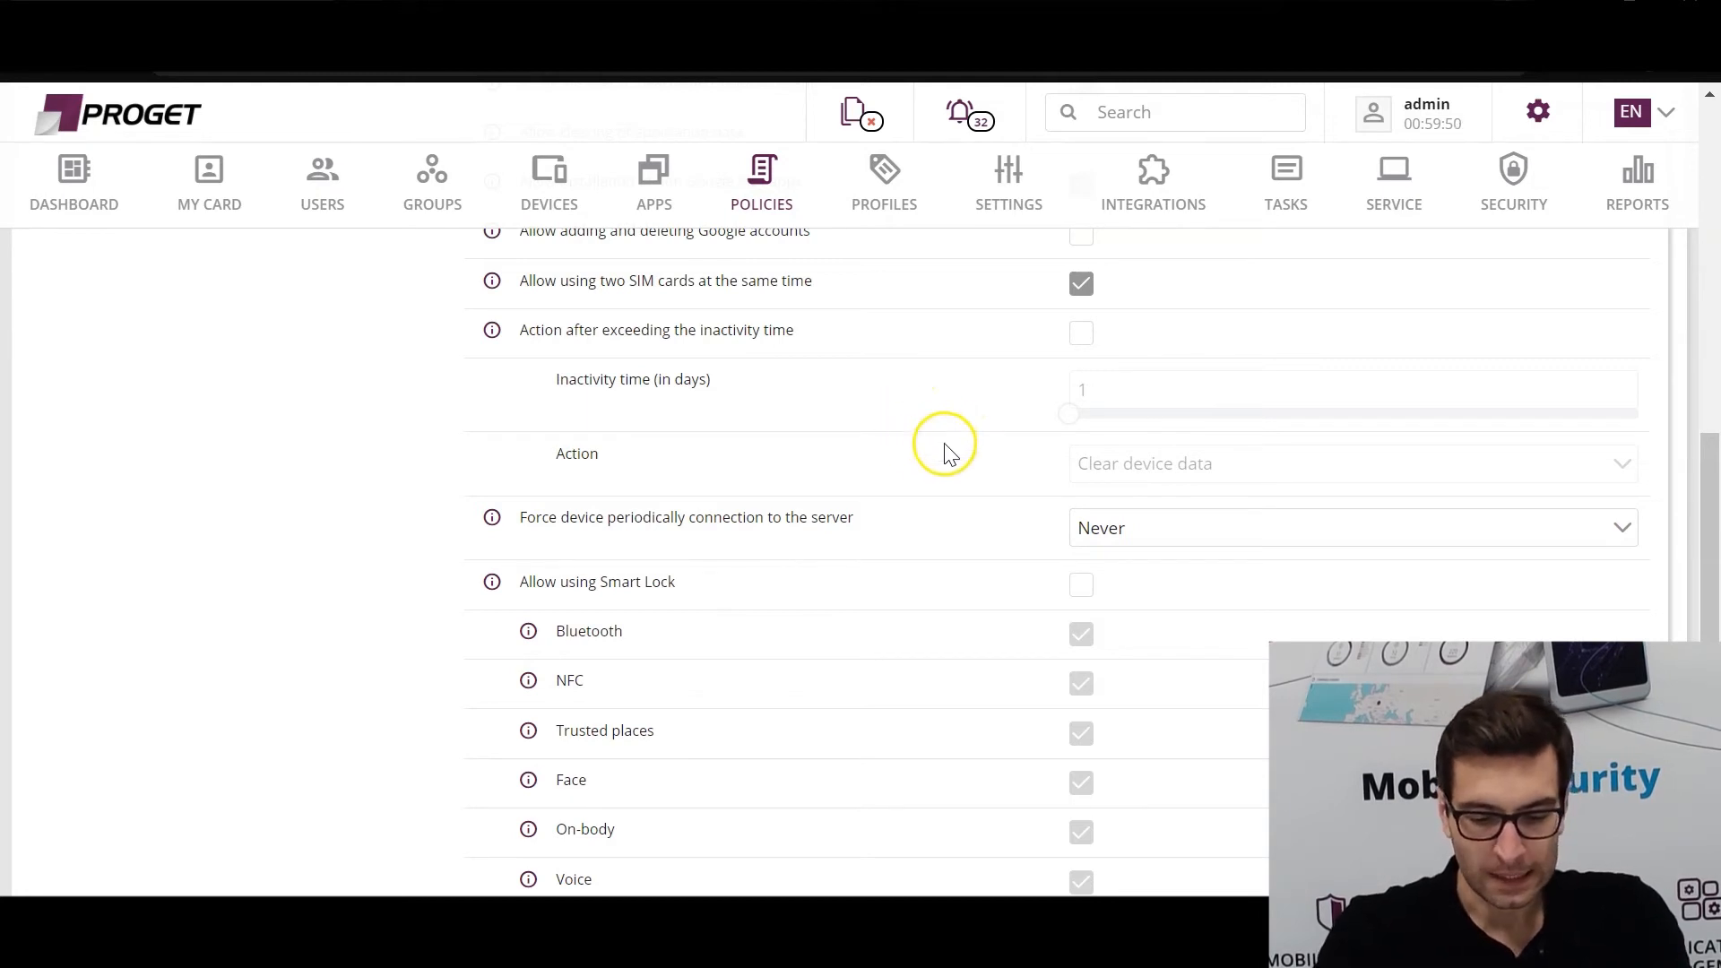
Step: Open the Location profiles and start adding a new location profile
{"action": "left_click", "coordinate": [881, 178]}
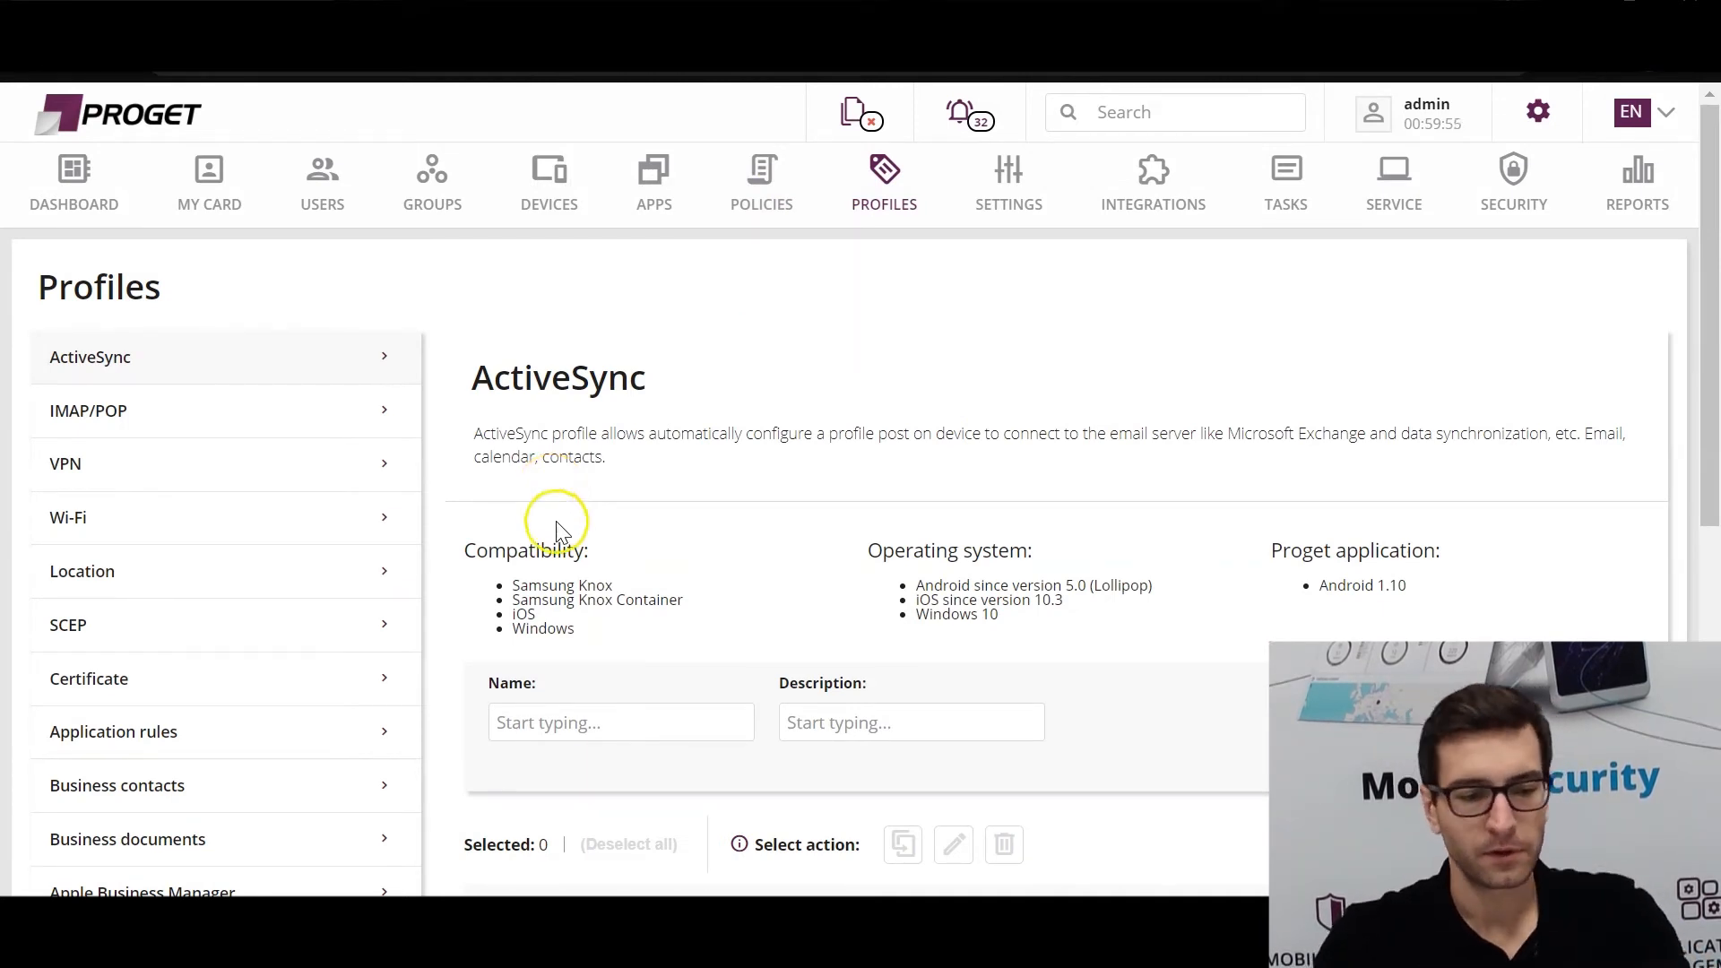
{"action": "left_click", "coordinate": [271, 574]}
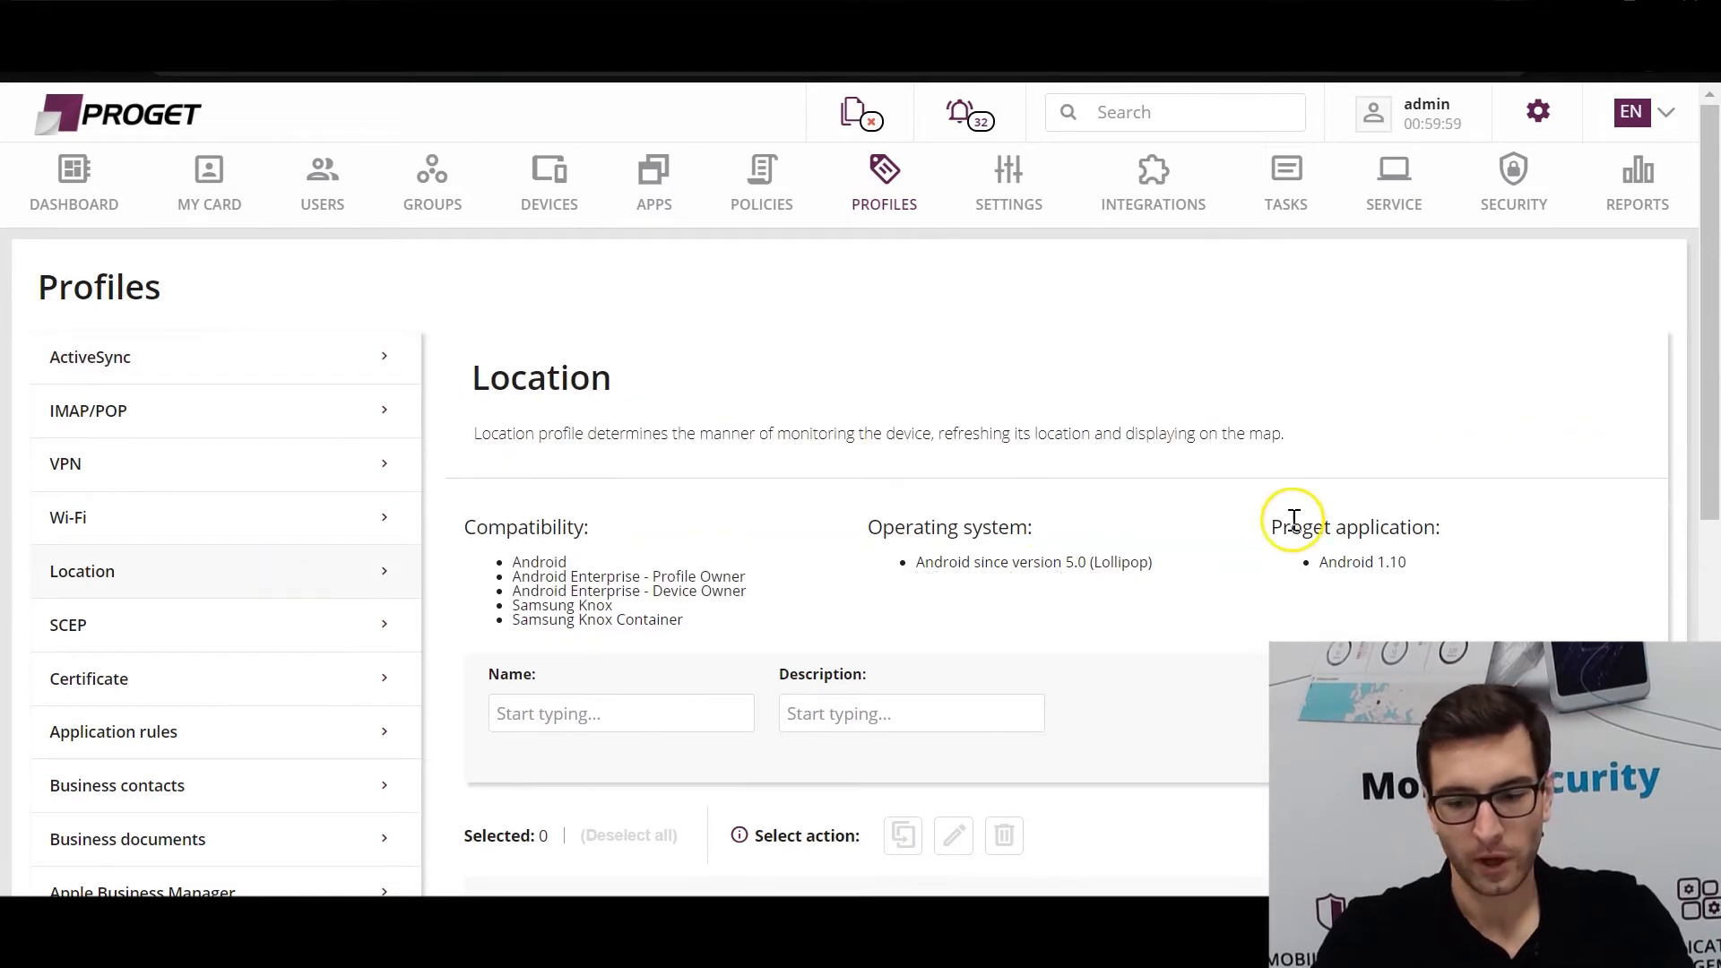
{"action": "scroll", "coordinate": [1287, 518], "scroll_direction": "down", "scroll_amount": 3}
{"action": "left_click", "coordinate": [1596, 578]}
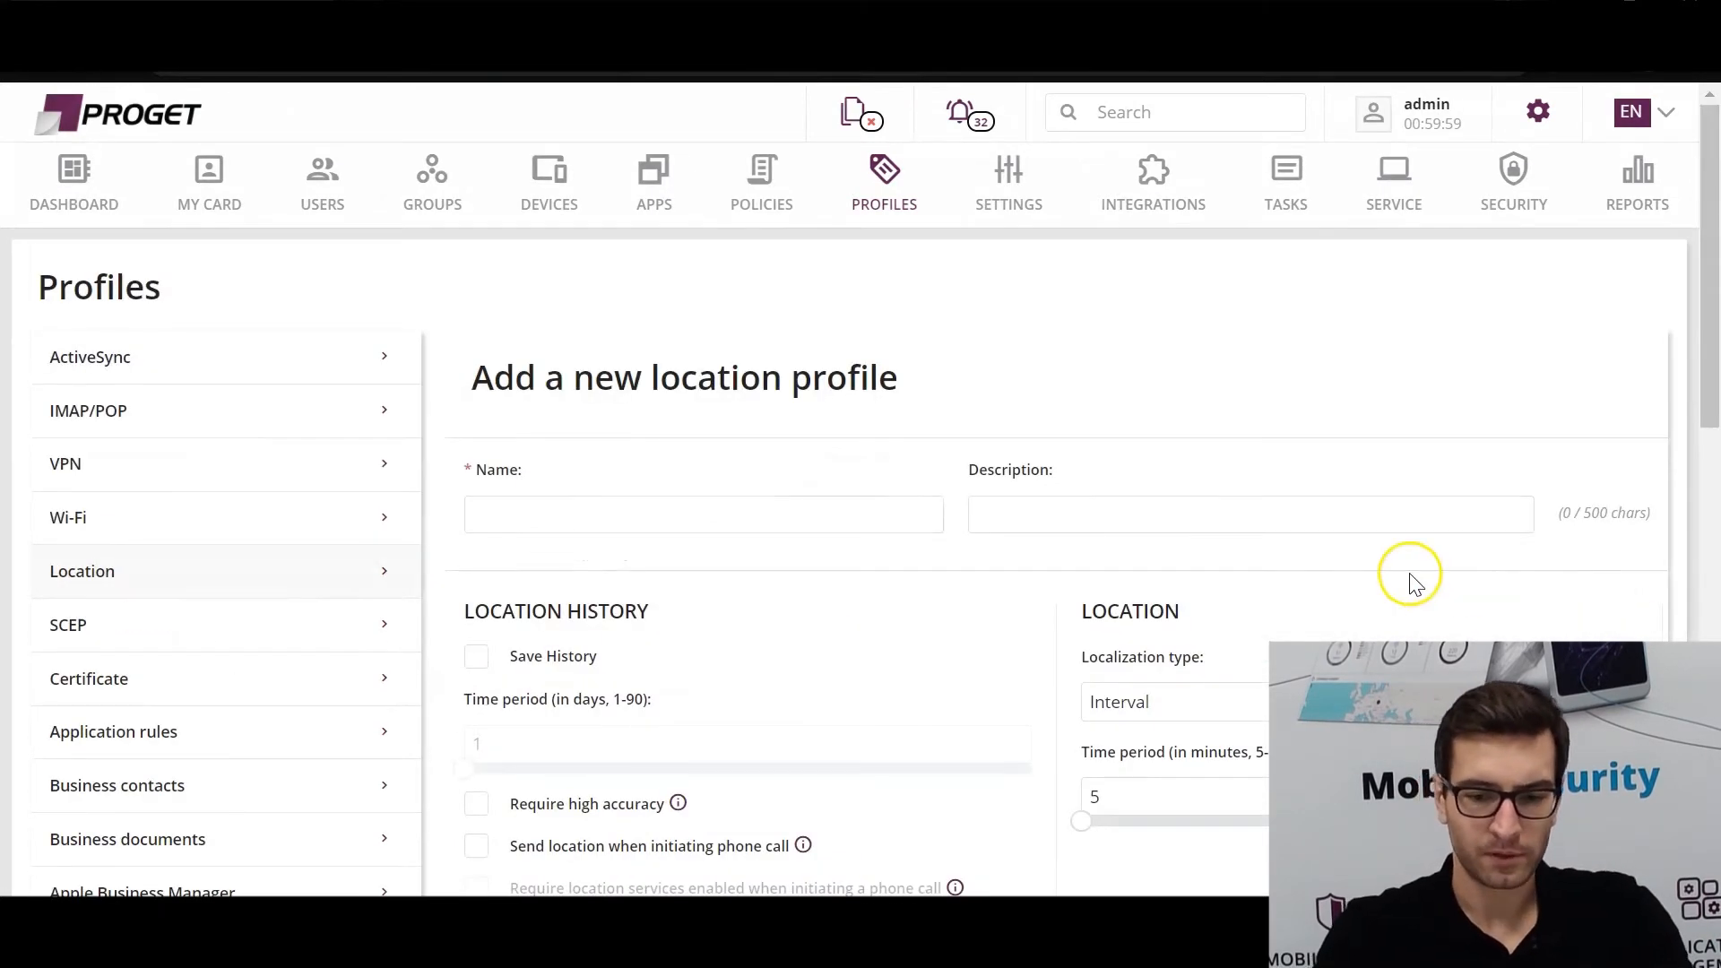
Step: Set the new profile's localization type to Tracking and review the location download frequency, restrictions while moving and excluded apps settings
{"action": "left_click", "coordinate": [1172, 704]}
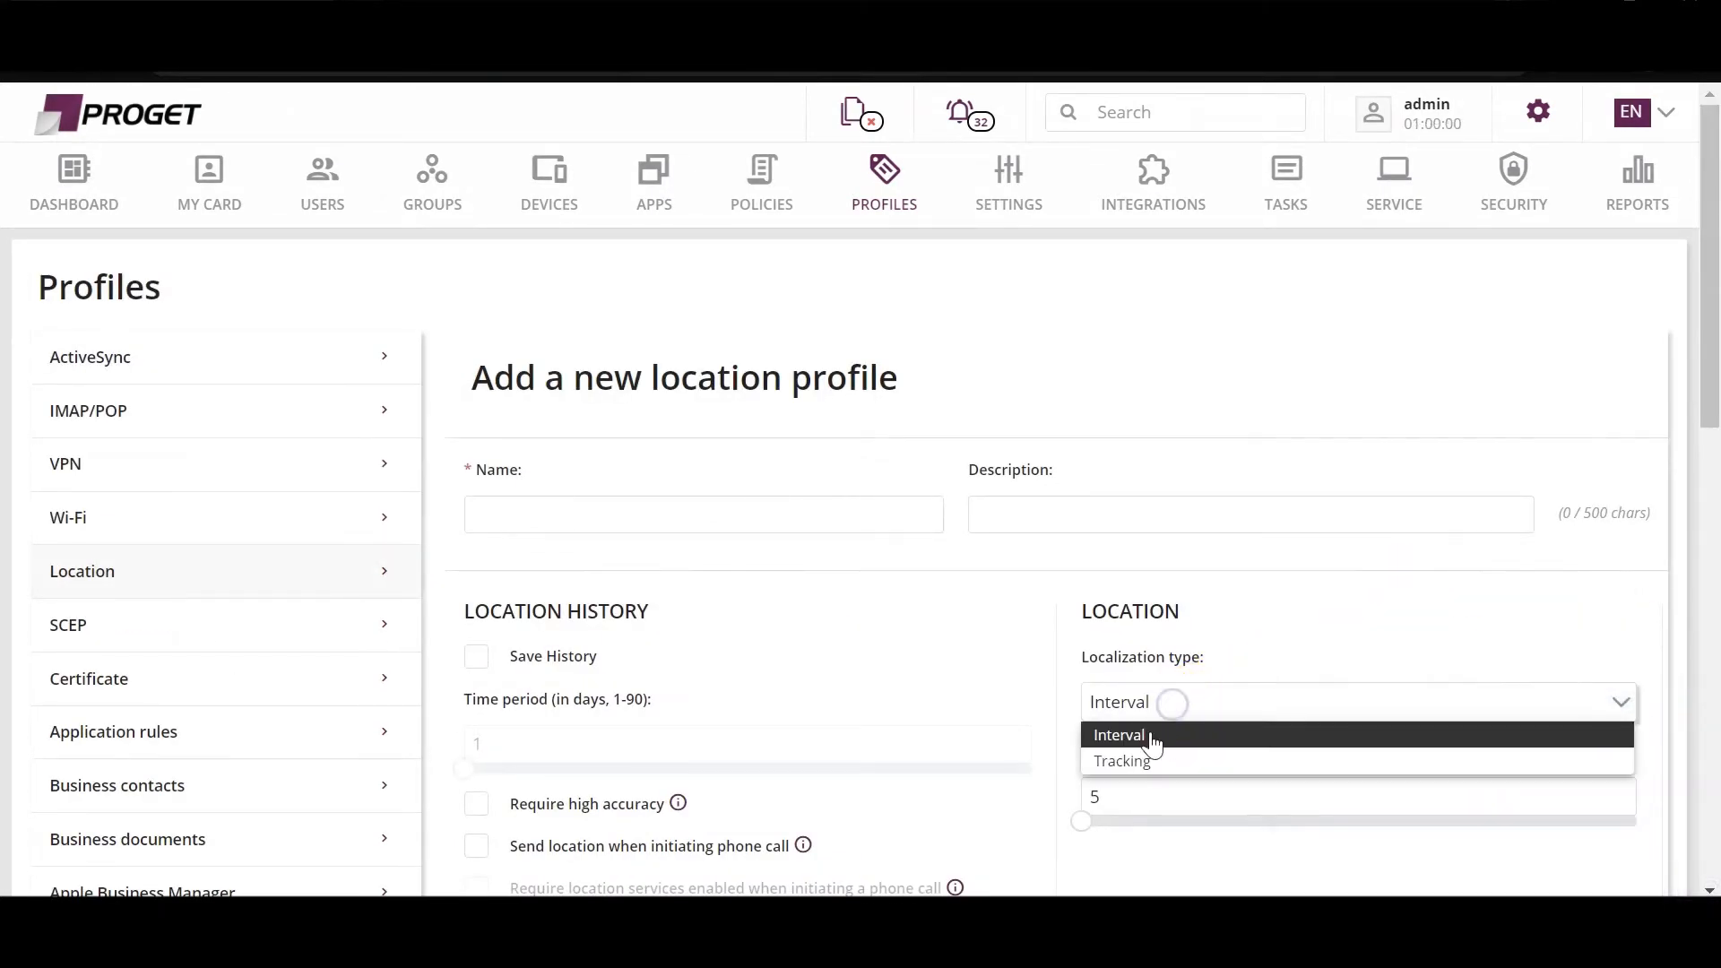
{"action": "left_click", "coordinate": [1111, 762]}
{"action": "scroll", "coordinate": [1154, 670], "scroll_direction": "down", "scroll_amount": 8}
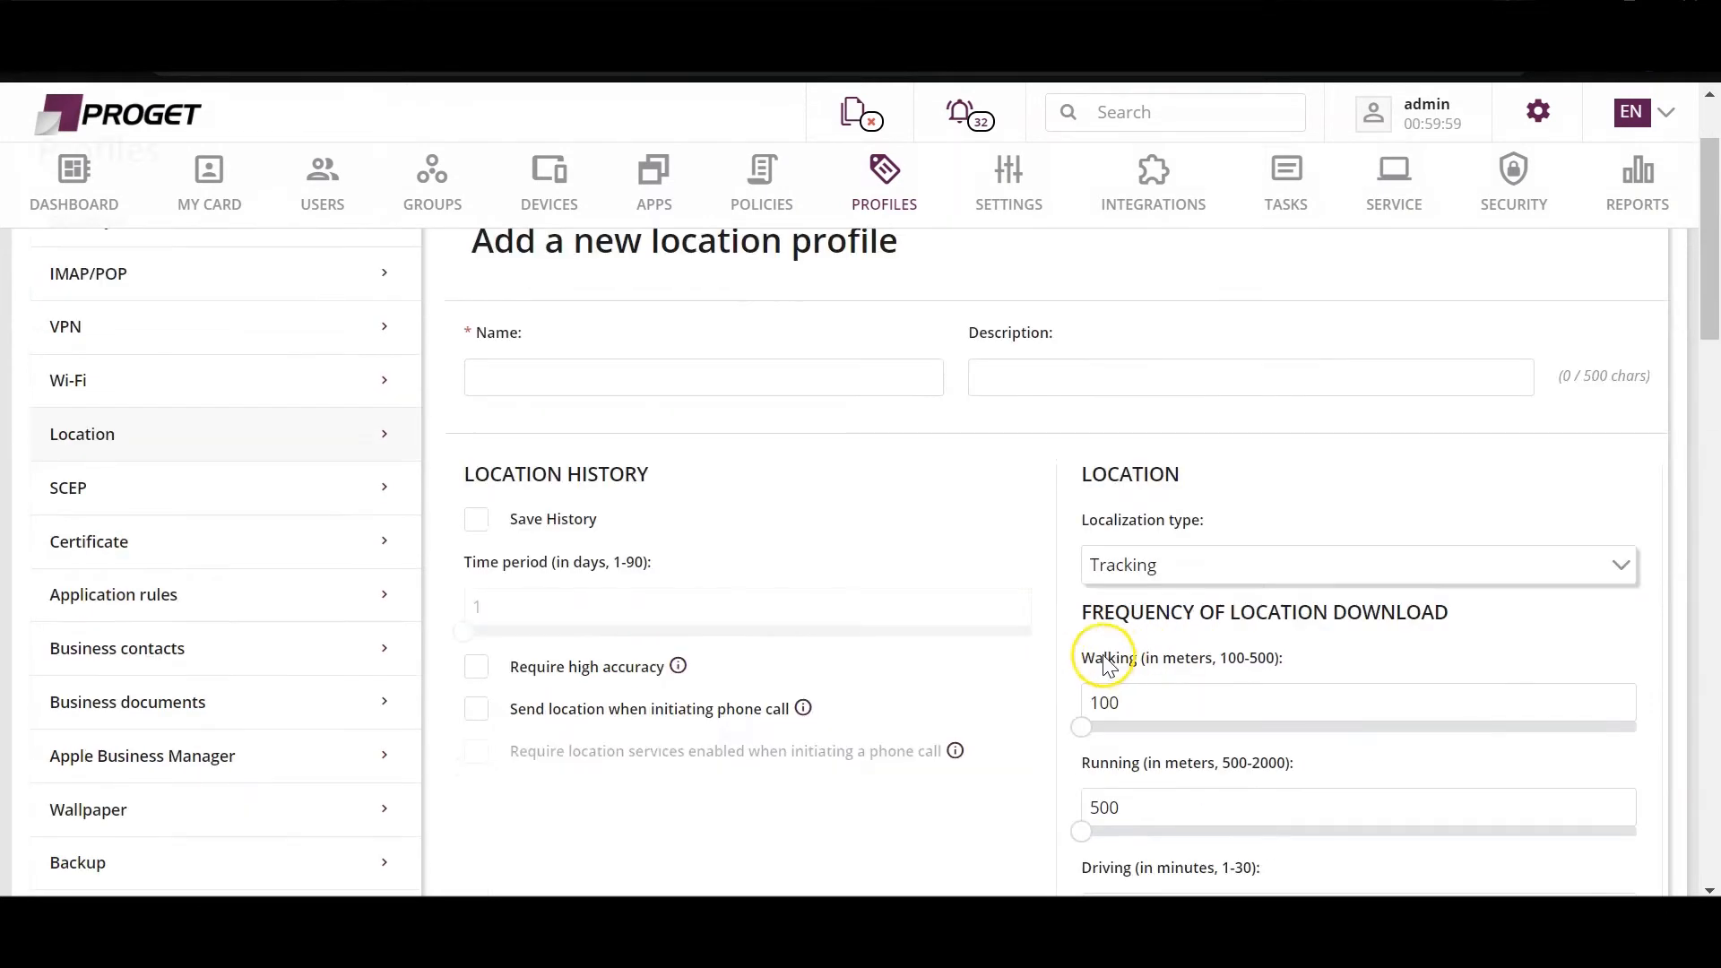
{"action": "scroll", "coordinate": [1001, 710], "scroll_direction": "down", "scroll_amount": 3}
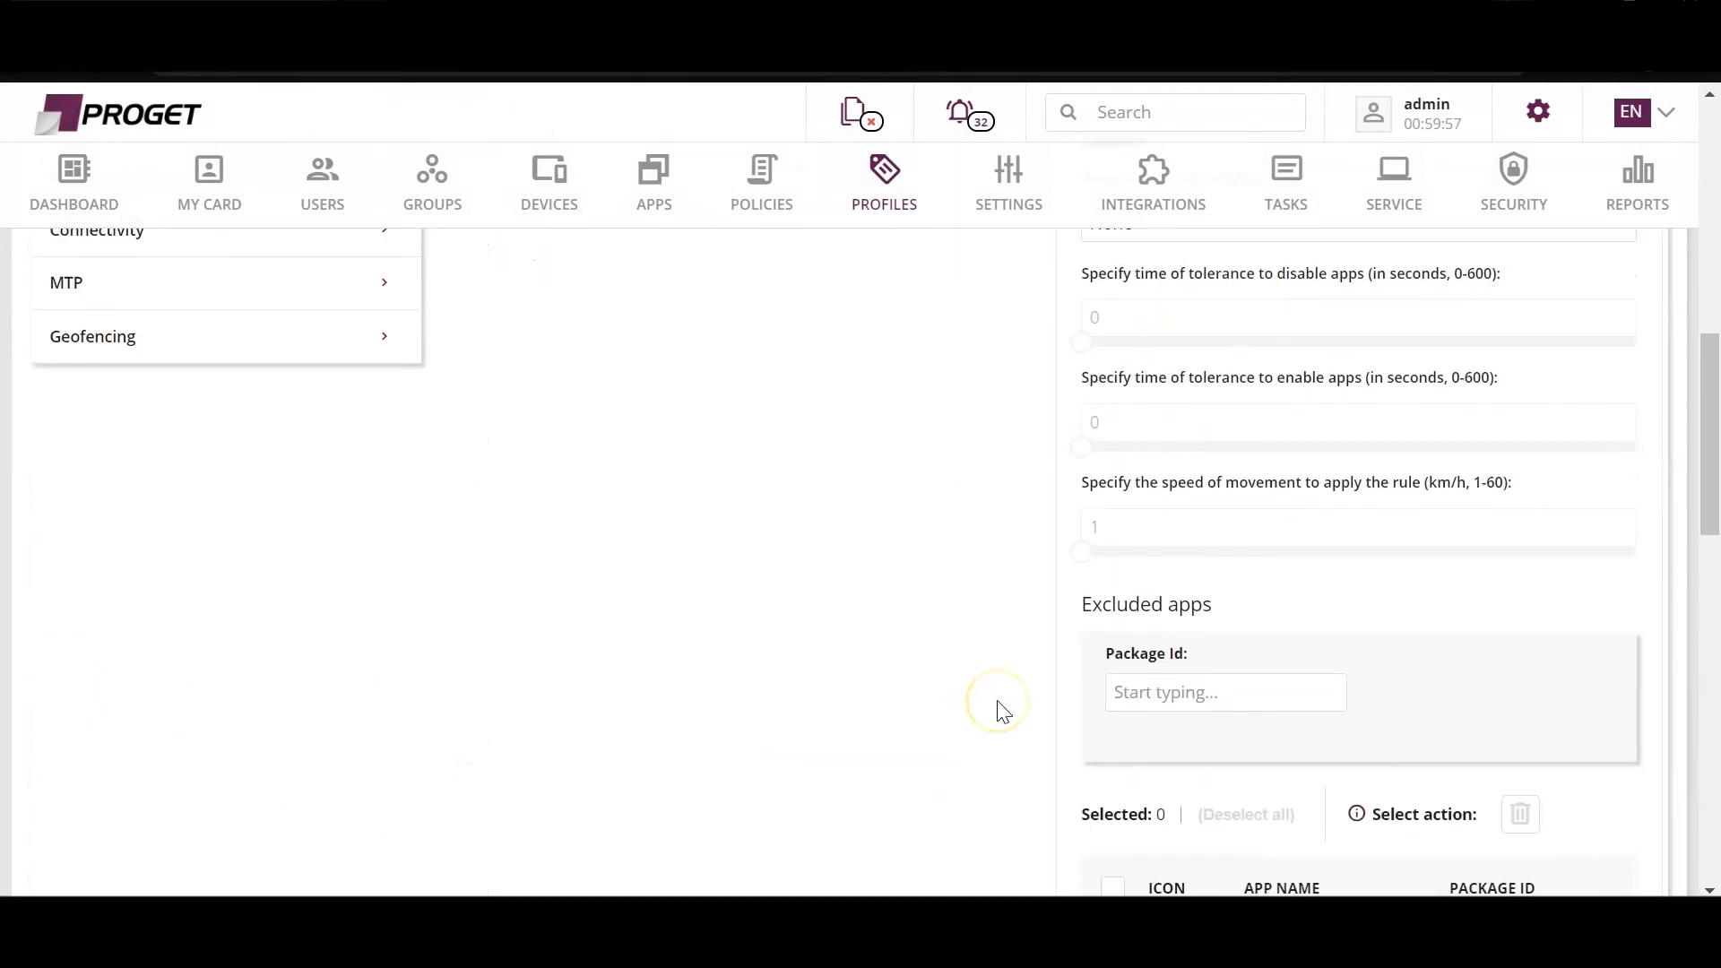
{"action": "scroll", "coordinate": [1000, 711], "scroll_direction": "up", "scroll_amount": 7}
{"action": "scroll", "coordinate": [1002, 712], "scroll_direction": "down", "scroll_amount": 6}
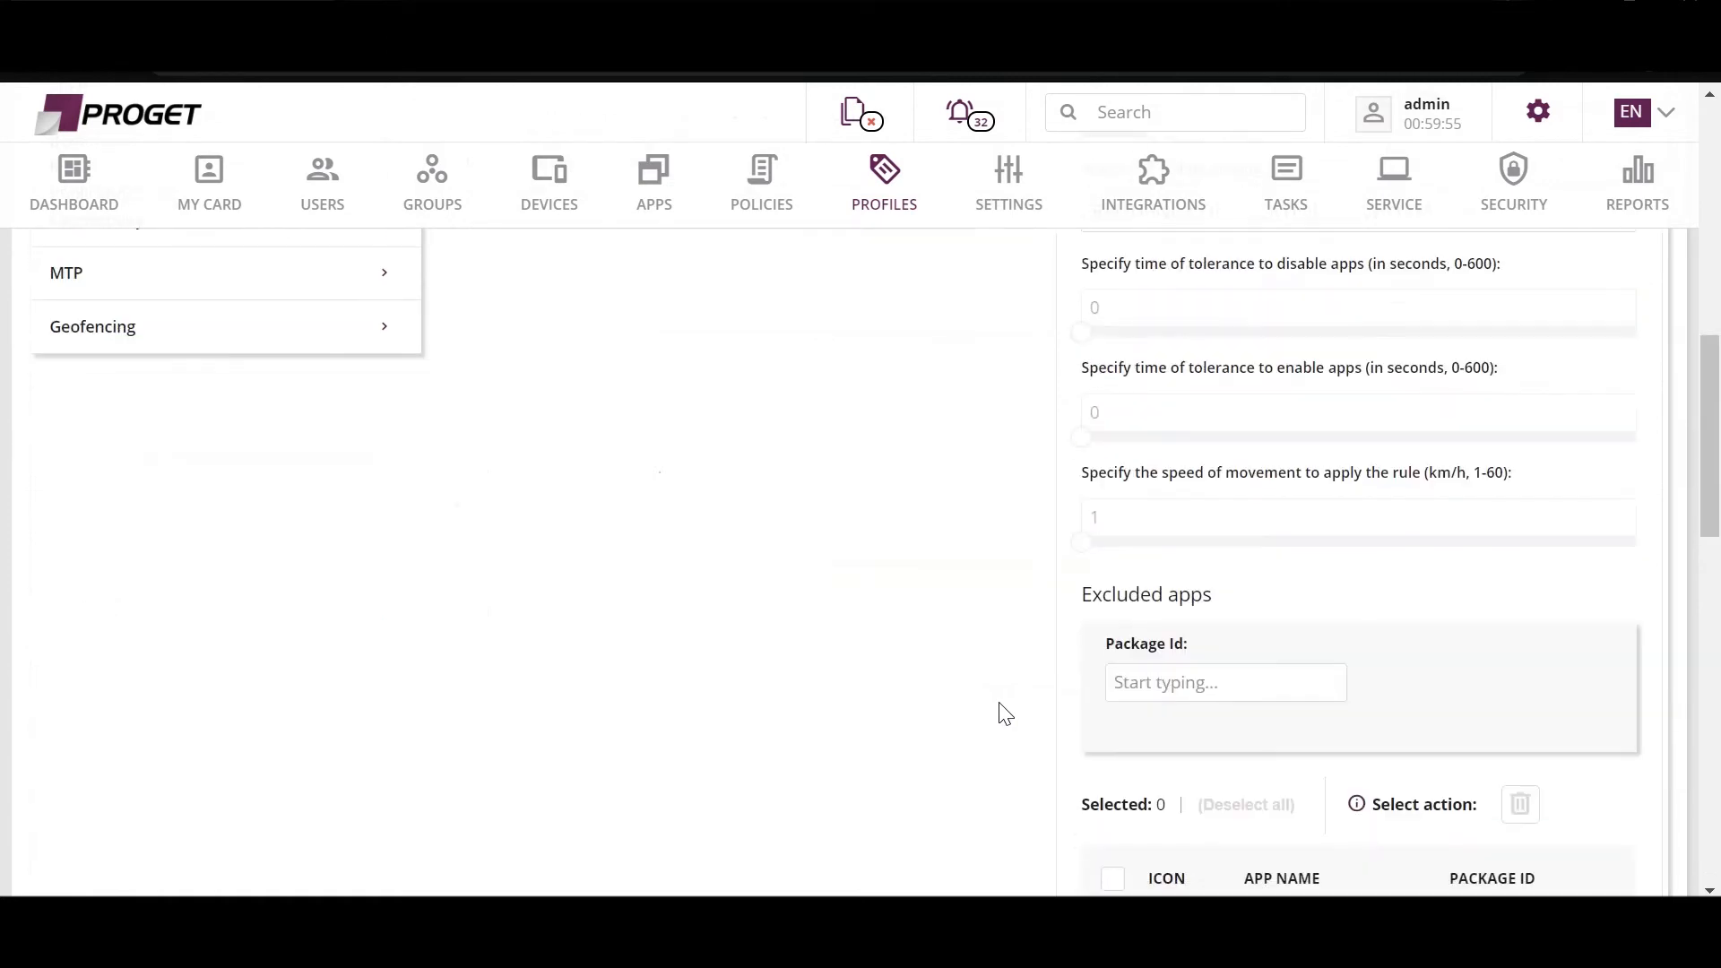
{"action": "scroll", "coordinate": [1004, 712], "scroll_direction": "down", "scroll_amount": 2}
{"action": "scroll", "coordinate": [1004, 713], "scroll_direction": "up", "scroll_amount": 6}
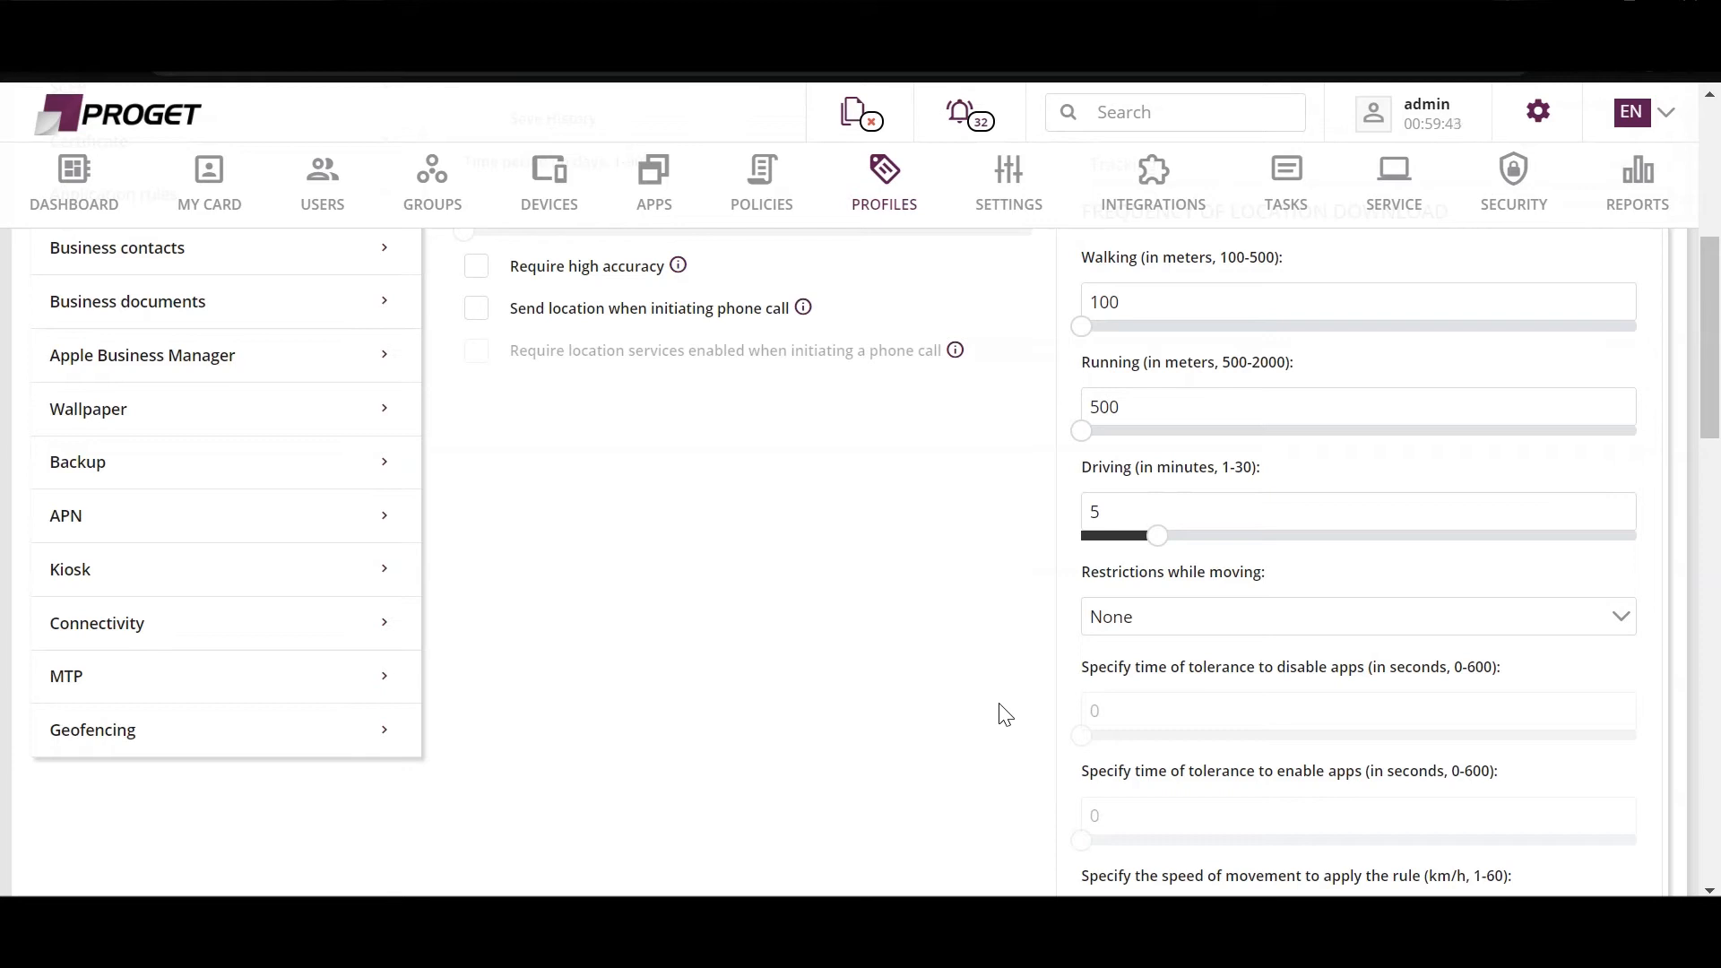
Step: Examine the choices offered for Restrictions while moving in the location profile, and close the list without choosing one
{"action": "left_click", "coordinate": [1259, 624]}
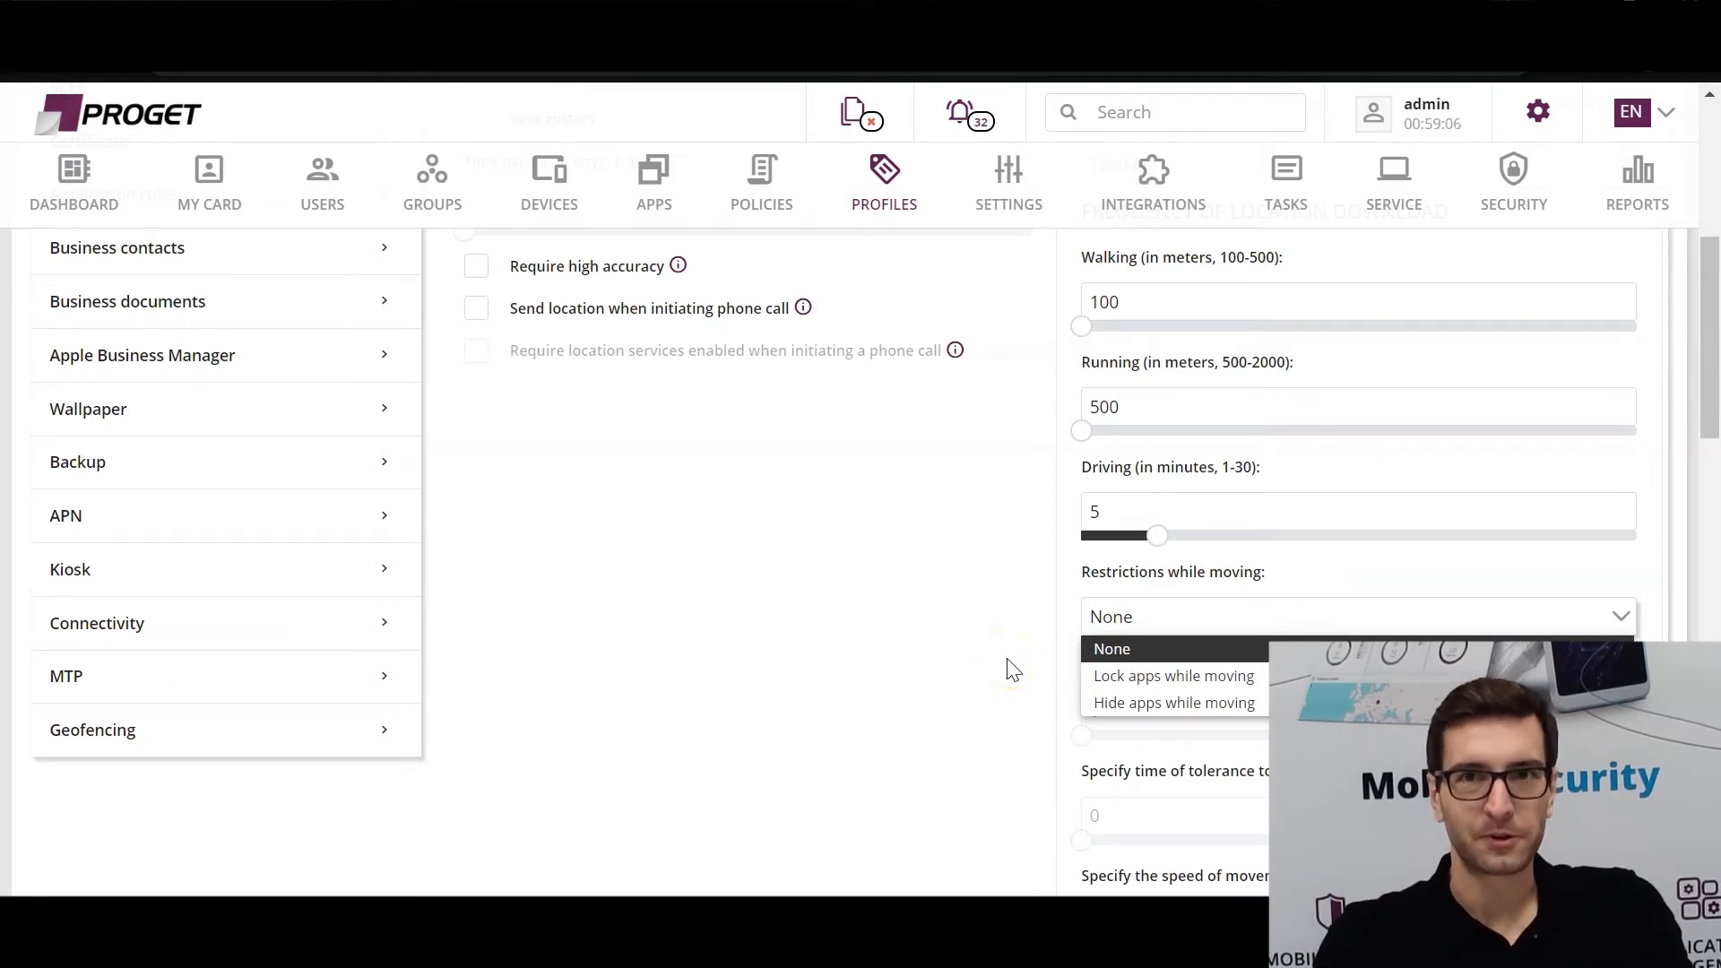
{"action": "left_click", "coordinate": [555, 741]}
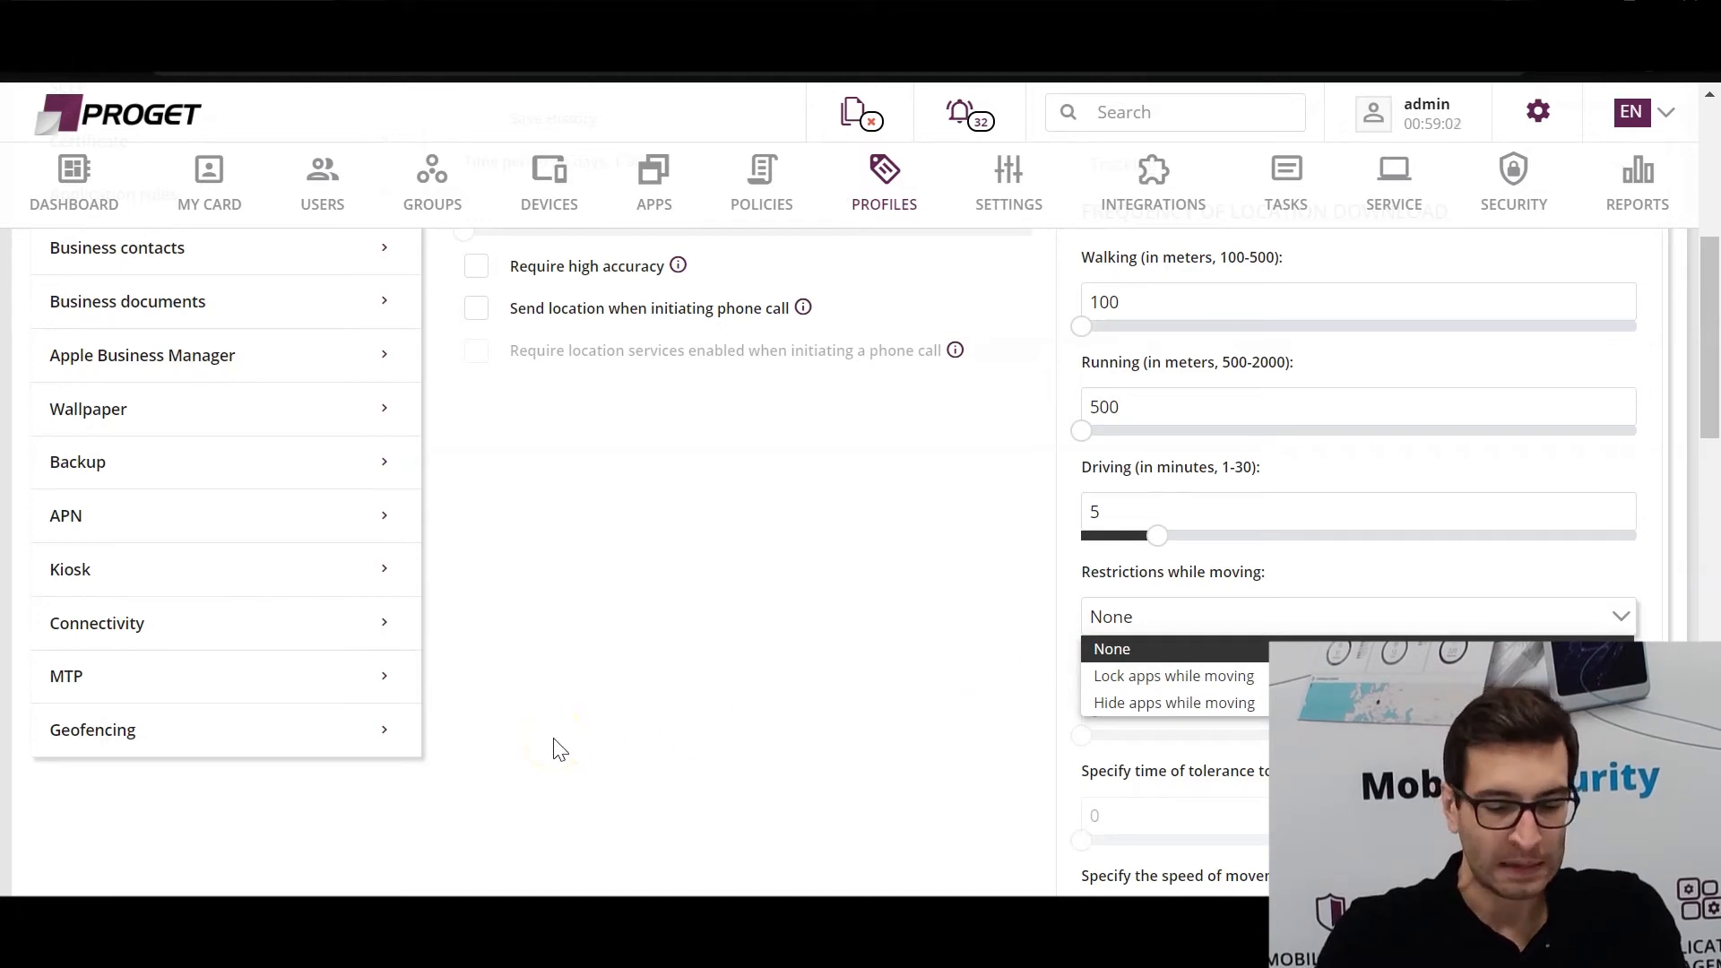
Step: Leave the location profile without saving it, and start adding a new Kiosk profile
{"action": "left_click", "coordinate": [198, 587]}
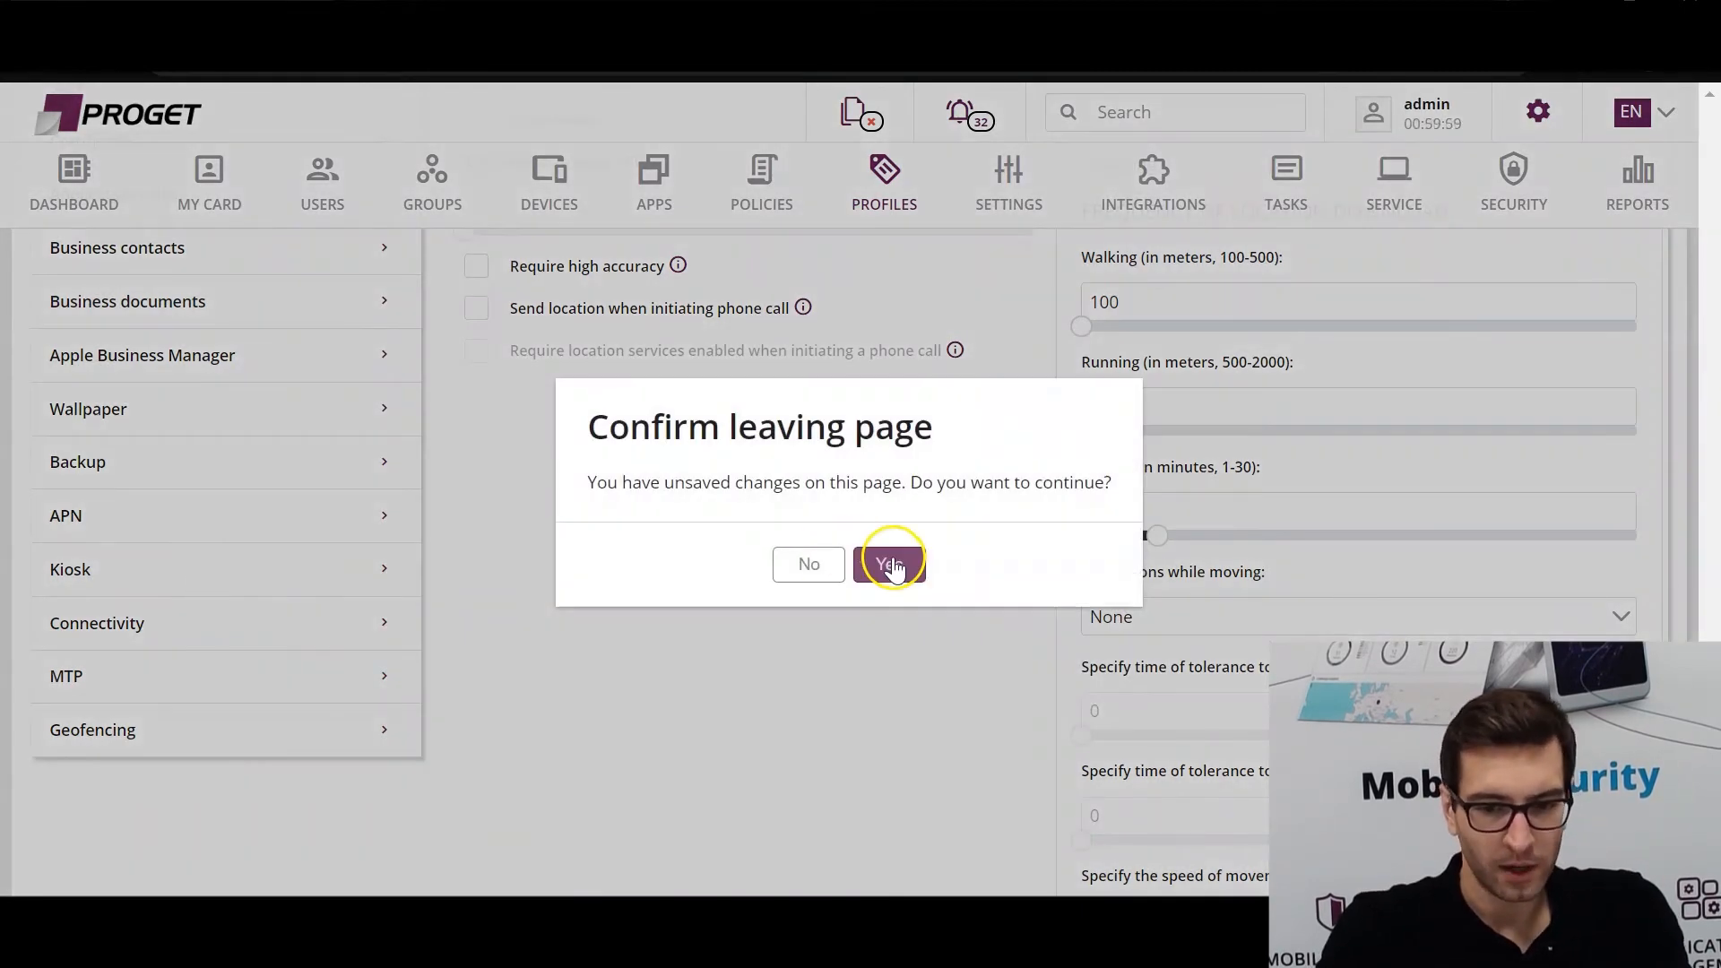
{"action": "left_click", "coordinate": [890, 563]}
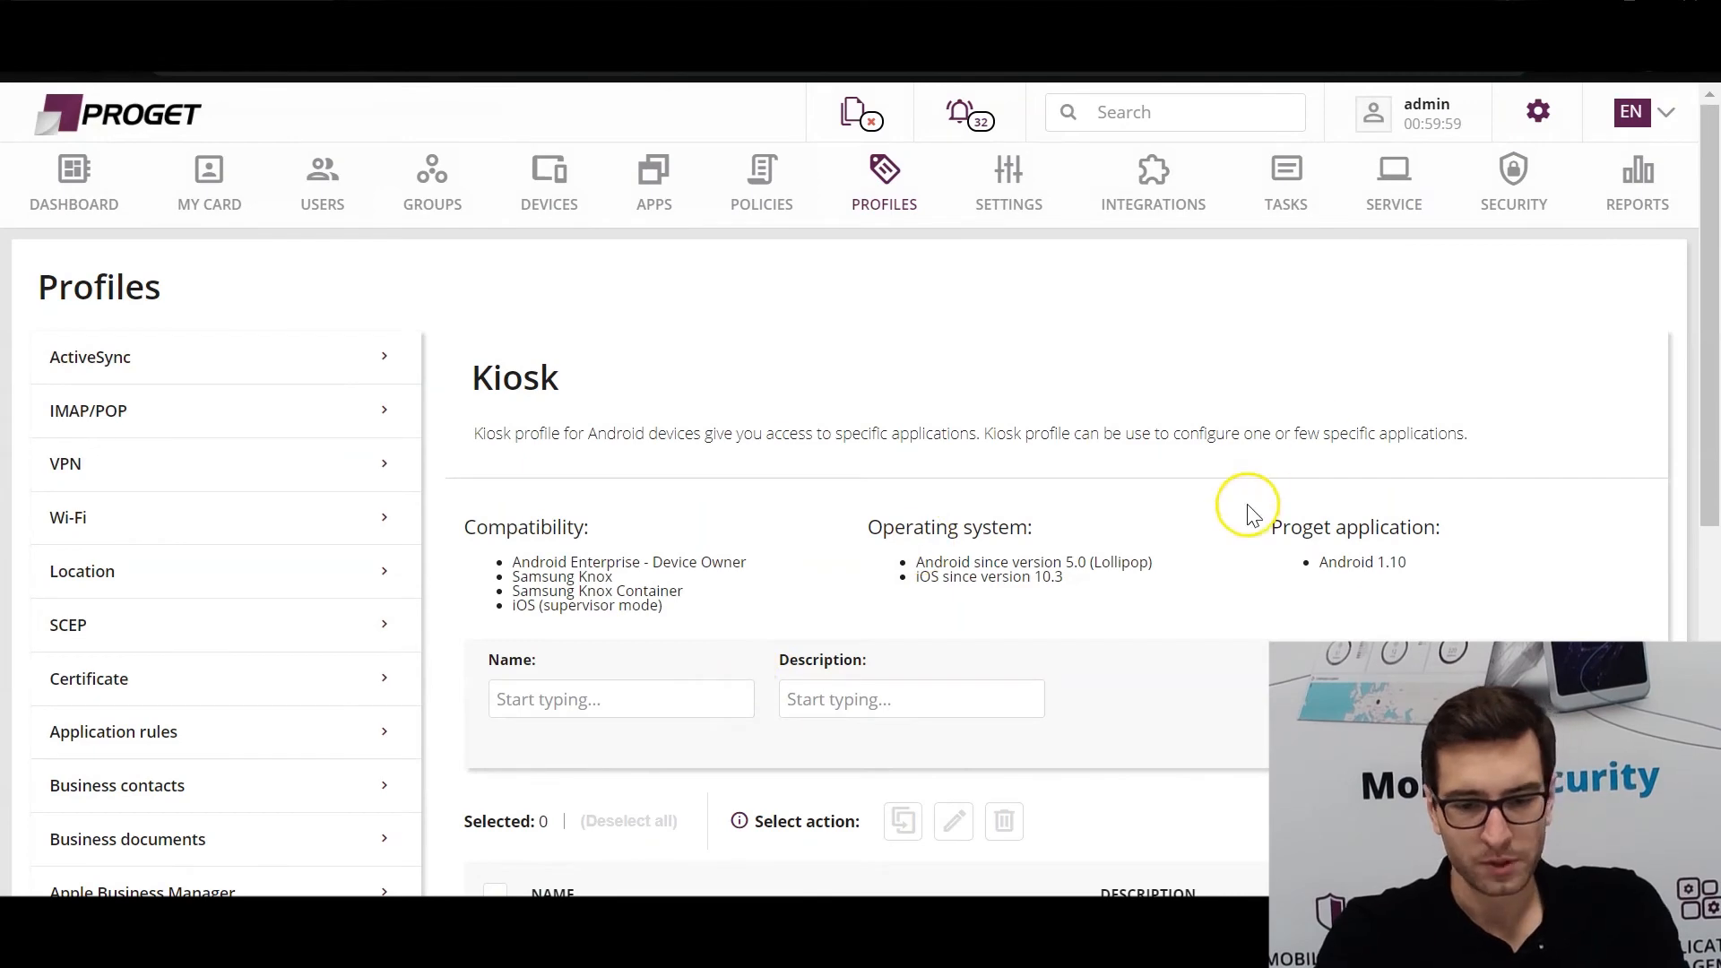
{"action": "scroll", "coordinate": [1479, 480], "scroll_direction": "down", "scroll_amount": 4}
{"action": "left_click", "coordinate": [1599, 419]}
{"action": "scroll", "coordinate": [842, 694], "scroll_direction": "down", "scroll_amount": 3}
{"action": "scroll", "coordinate": [852, 699], "scroll_direction": "down", "scroll_amount": 3}
Step: Try the Single app and Multi app kiosk modes, leaving the Multi app mode enabled
{"action": "left_click", "coordinate": [492, 410]}
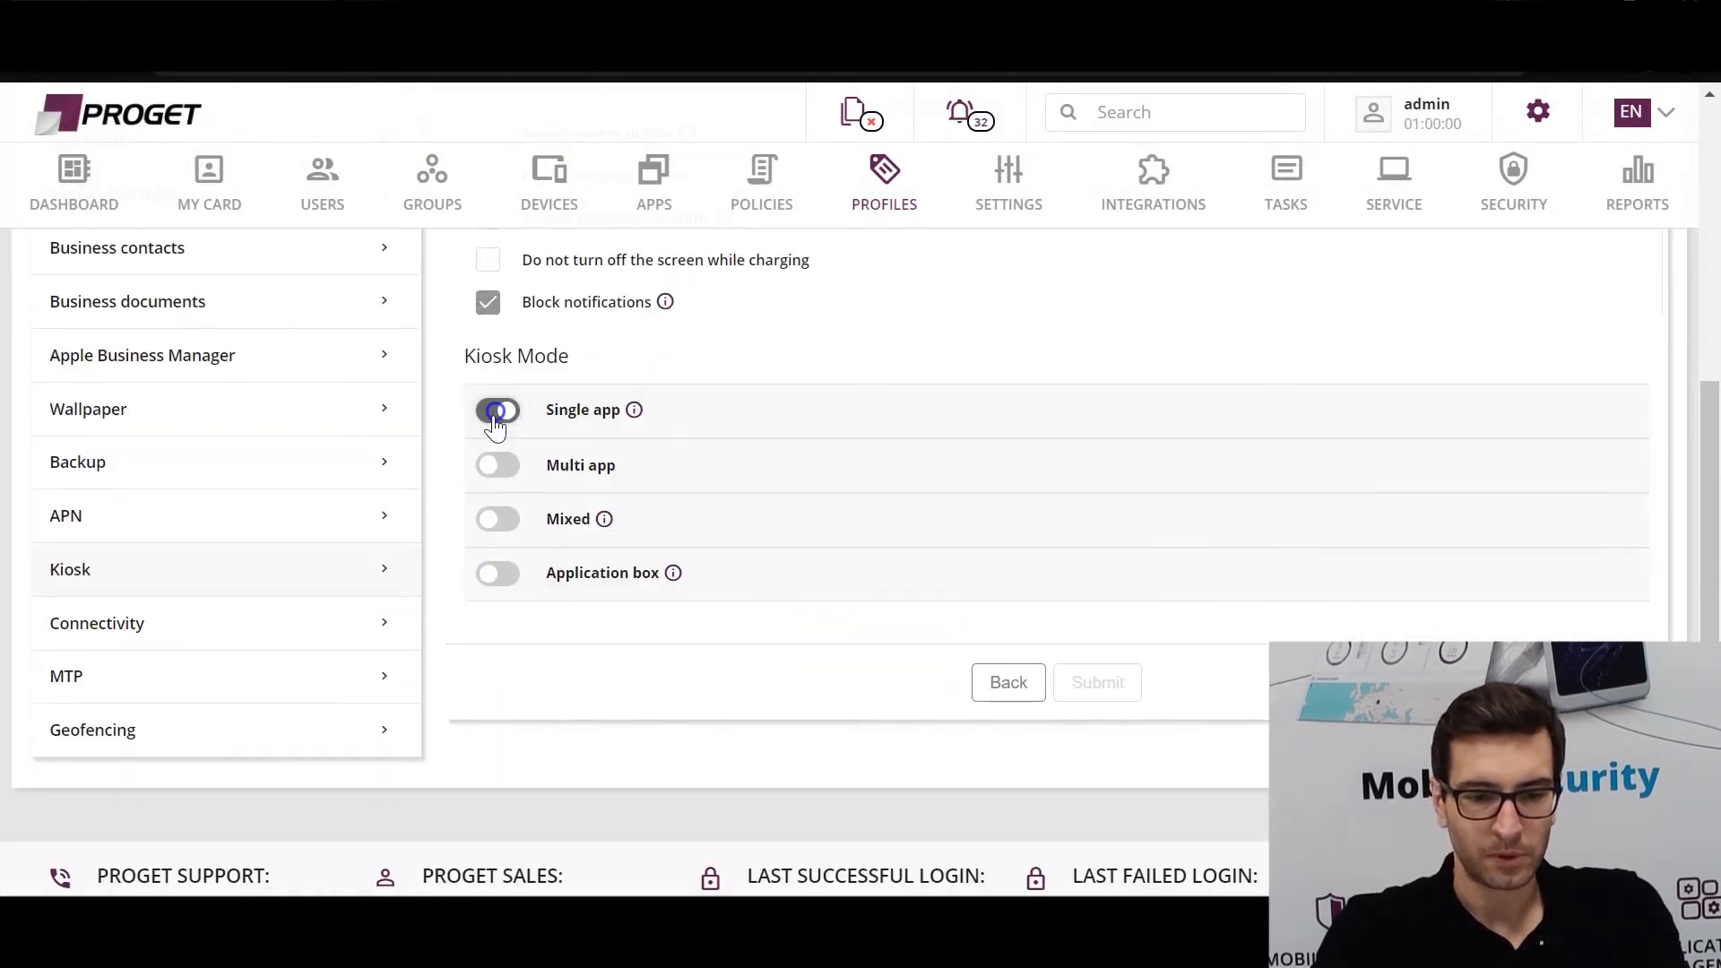
{"action": "left_click", "coordinate": [497, 475]}
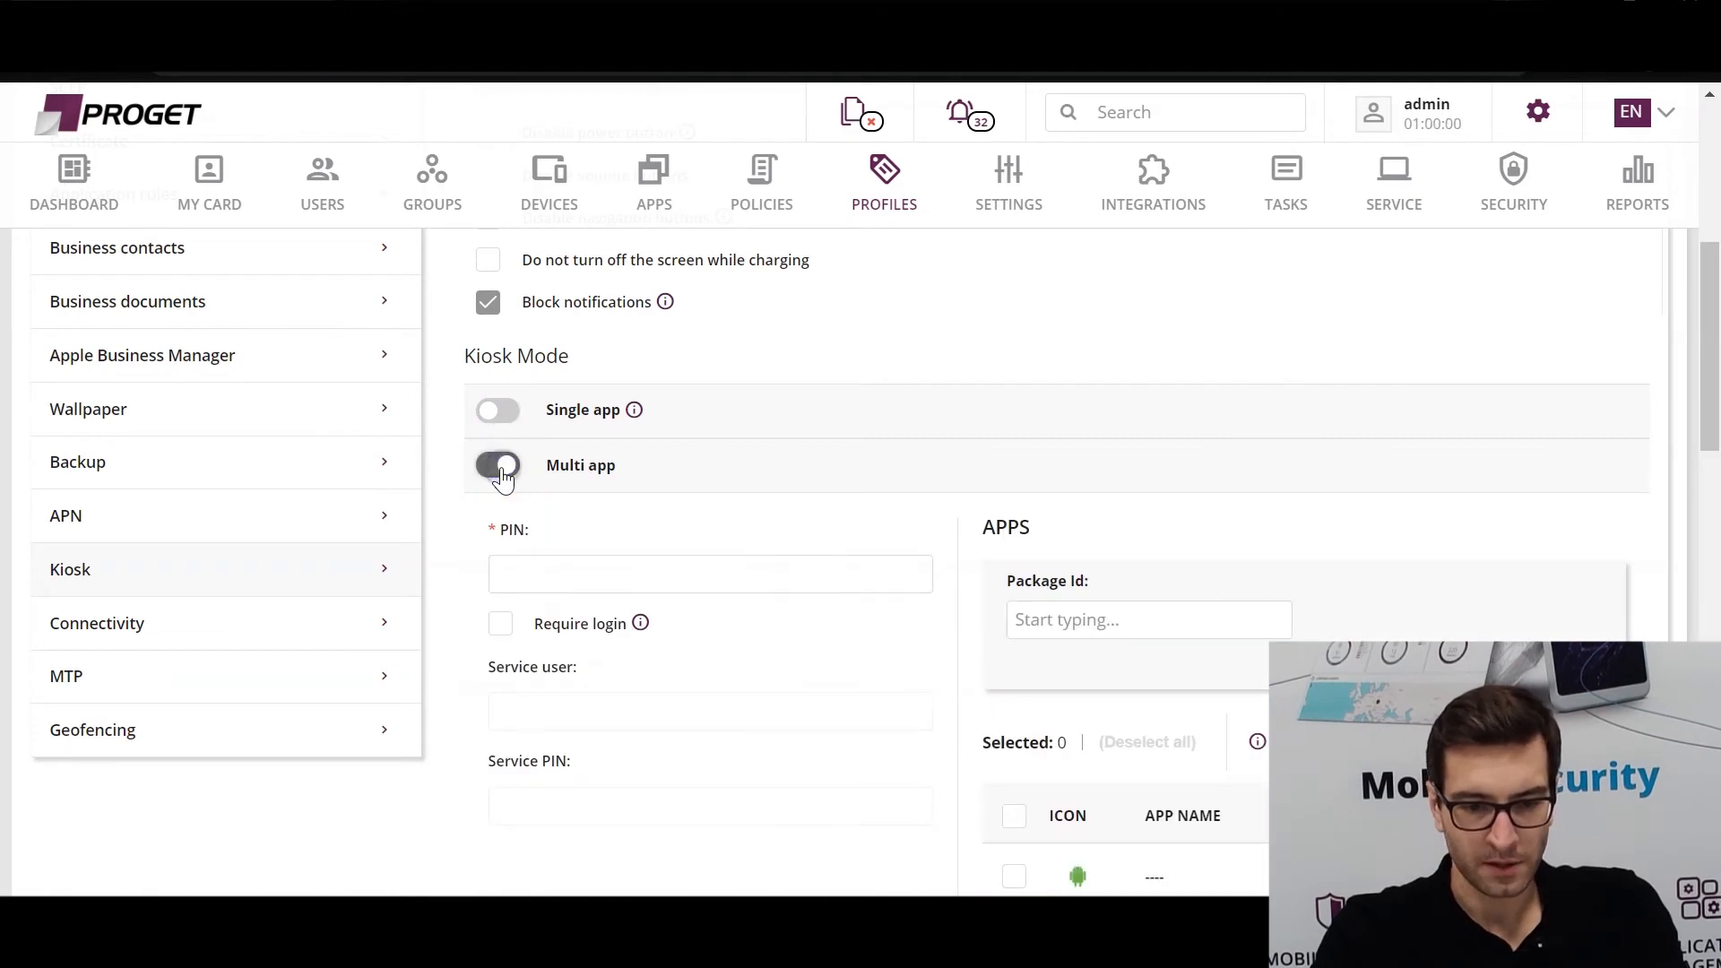
{"action": "left_click", "coordinate": [503, 477]}
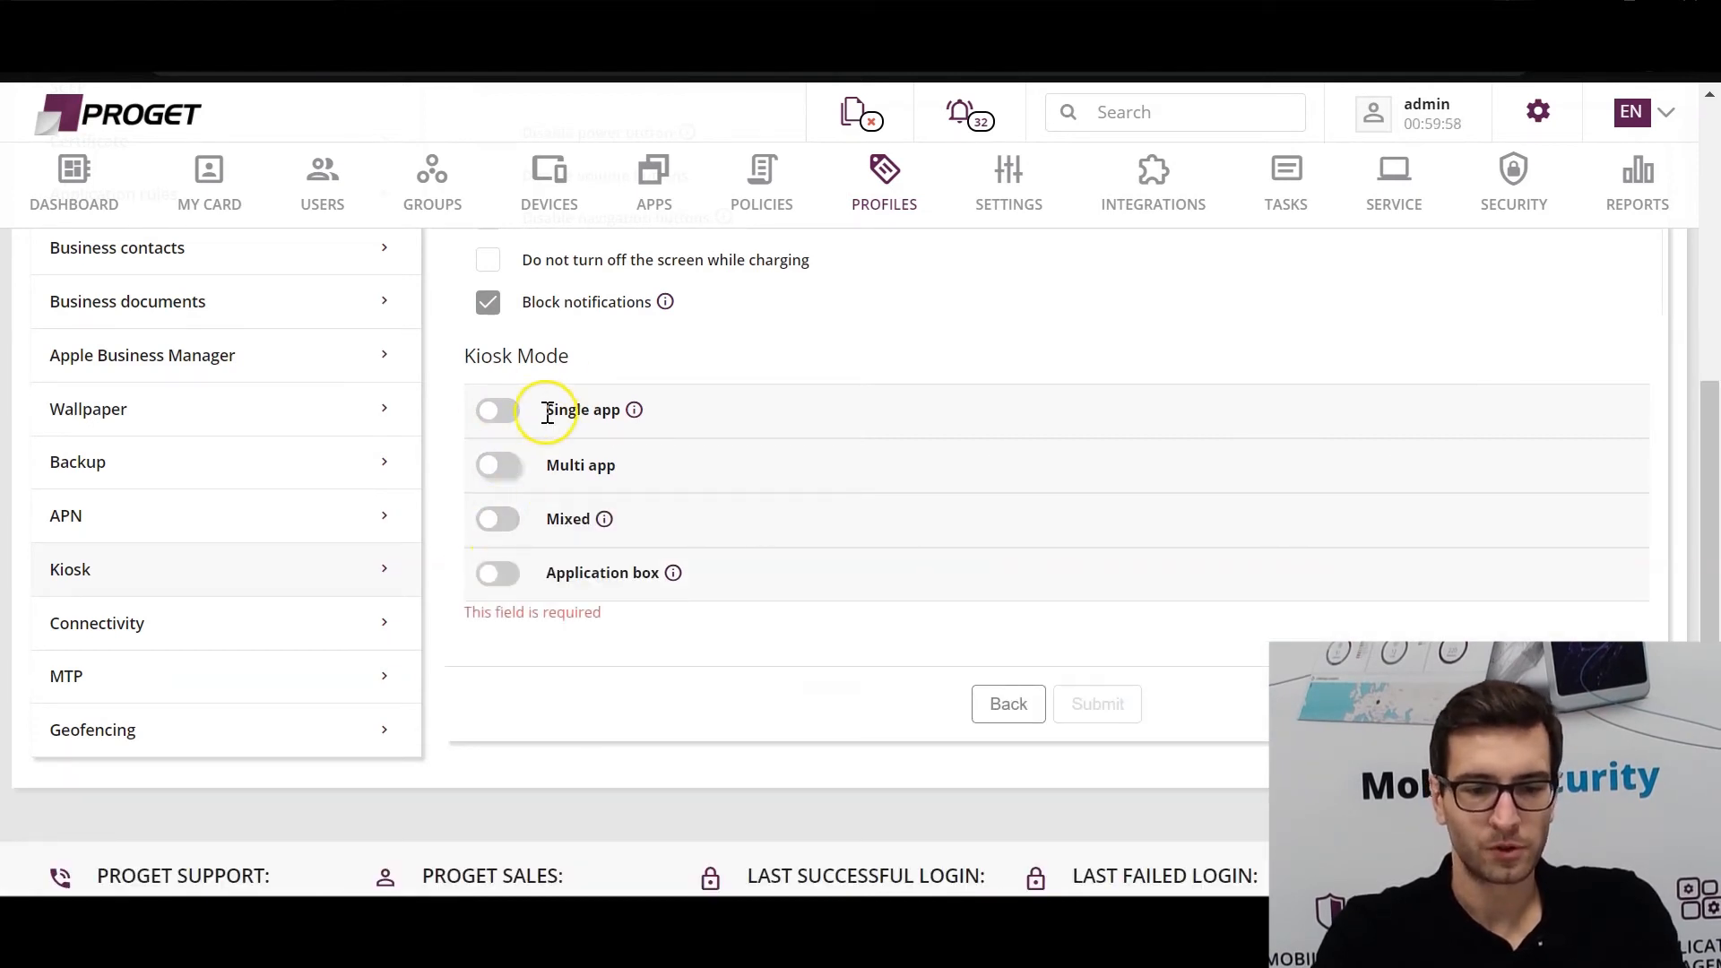
{"action": "left_click", "coordinate": [498, 464]}
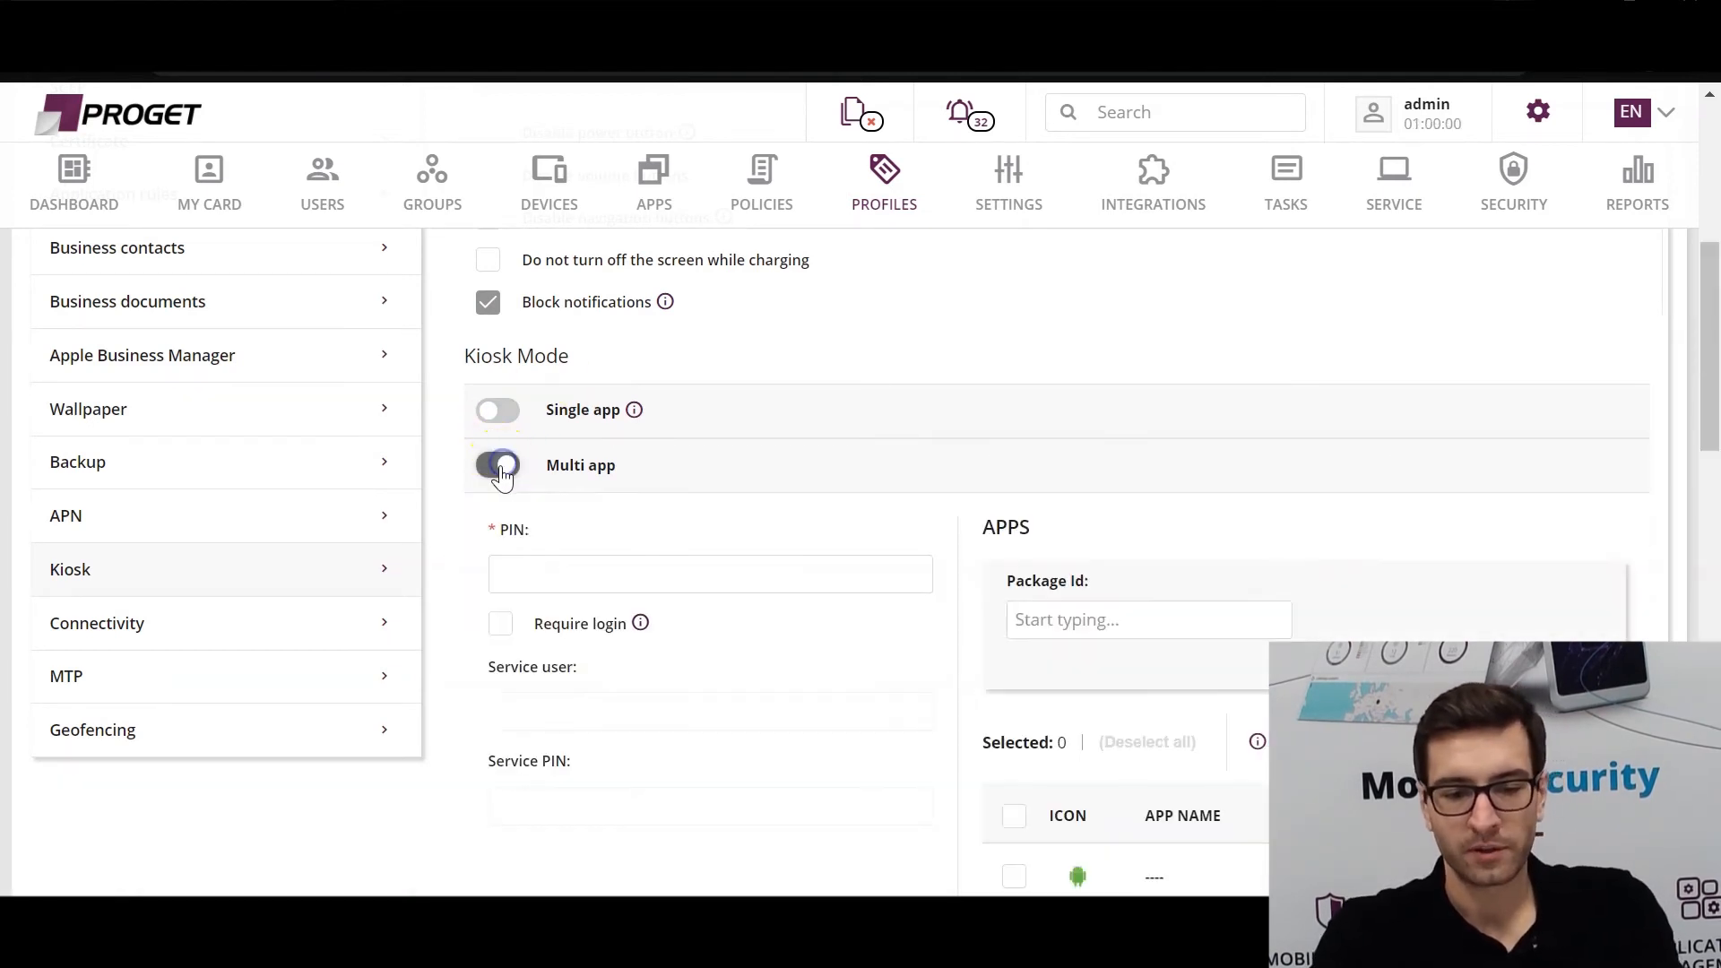
Step: Review the Multi app kiosk settings, including the PIN, login requirement, allowed apps list and logo
{"action": "scroll", "coordinate": [502, 466], "scroll_direction": "down", "scroll_amount": 3}
{"action": "scroll", "coordinate": [510, 466], "scroll_direction": "up", "scroll_amount": 2}
{"action": "scroll", "coordinate": [524, 471], "scroll_direction": "down", "scroll_amount": 2}
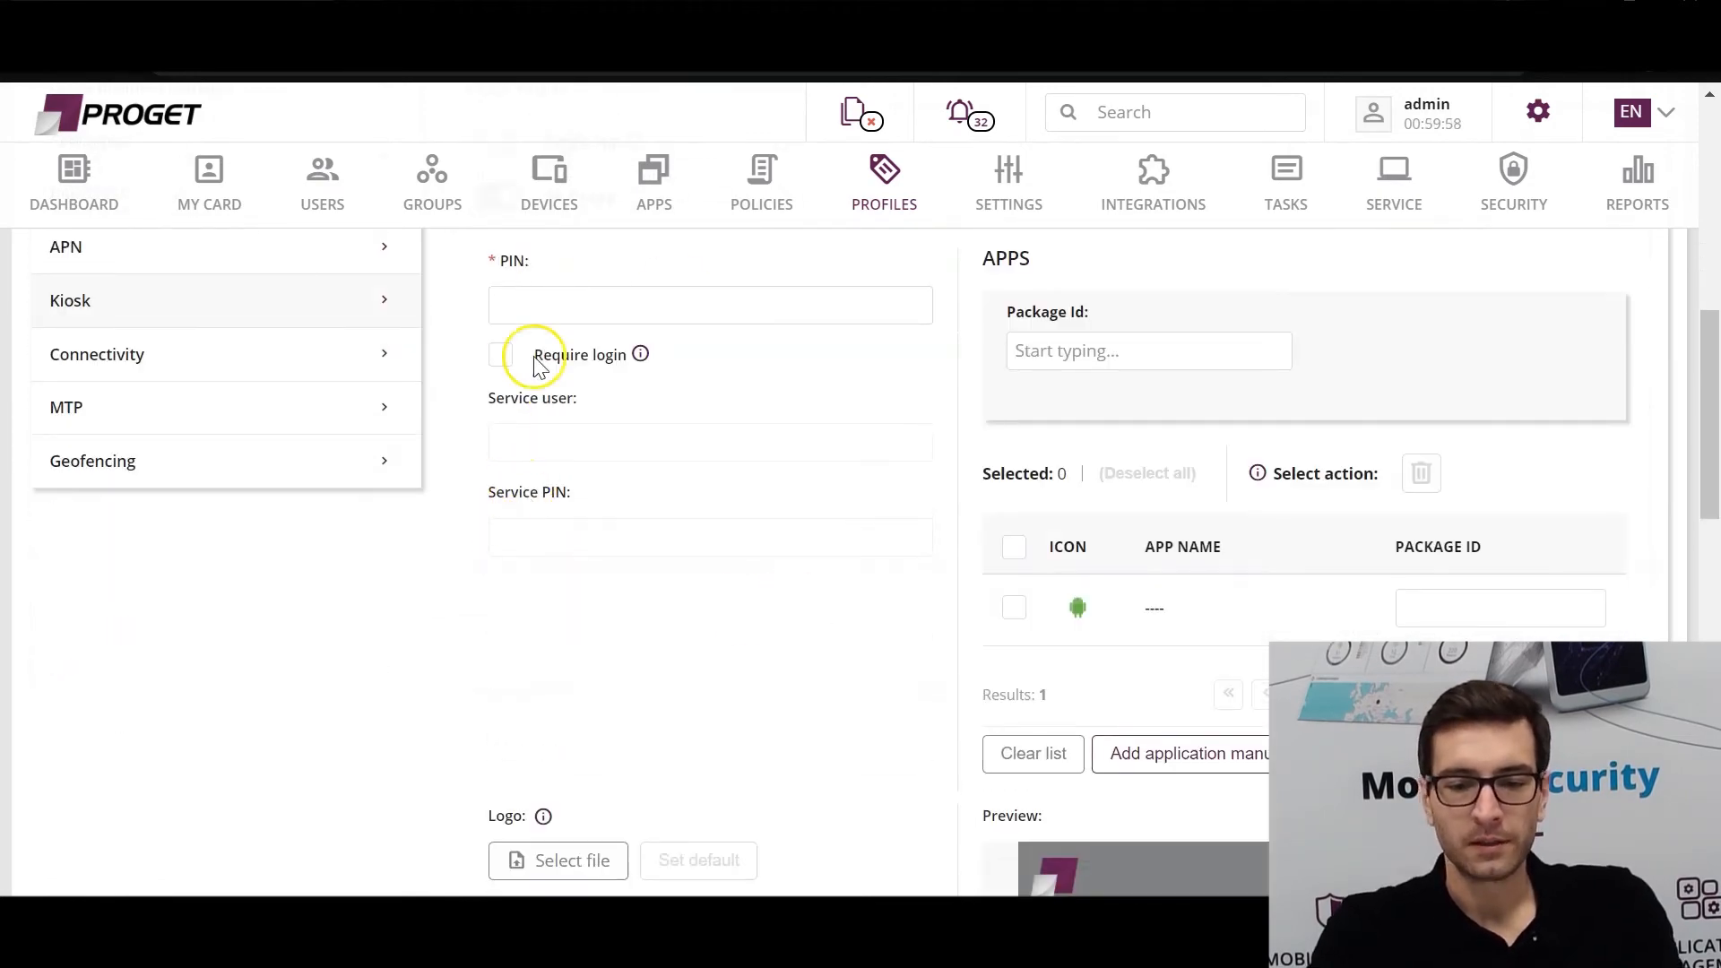
{"action": "scroll", "coordinate": [609, 394], "scroll_direction": "up", "scroll_amount": 1}
{"action": "scroll", "coordinate": [668, 433], "scroll_direction": "down", "scroll_amount": 10}
{"action": "scroll", "coordinate": [561, 653], "scroll_direction": "up", "scroll_amount": 1}
{"action": "scroll", "coordinate": [587, 589], "scroll_direction": "up", "scroll_amount": 10}
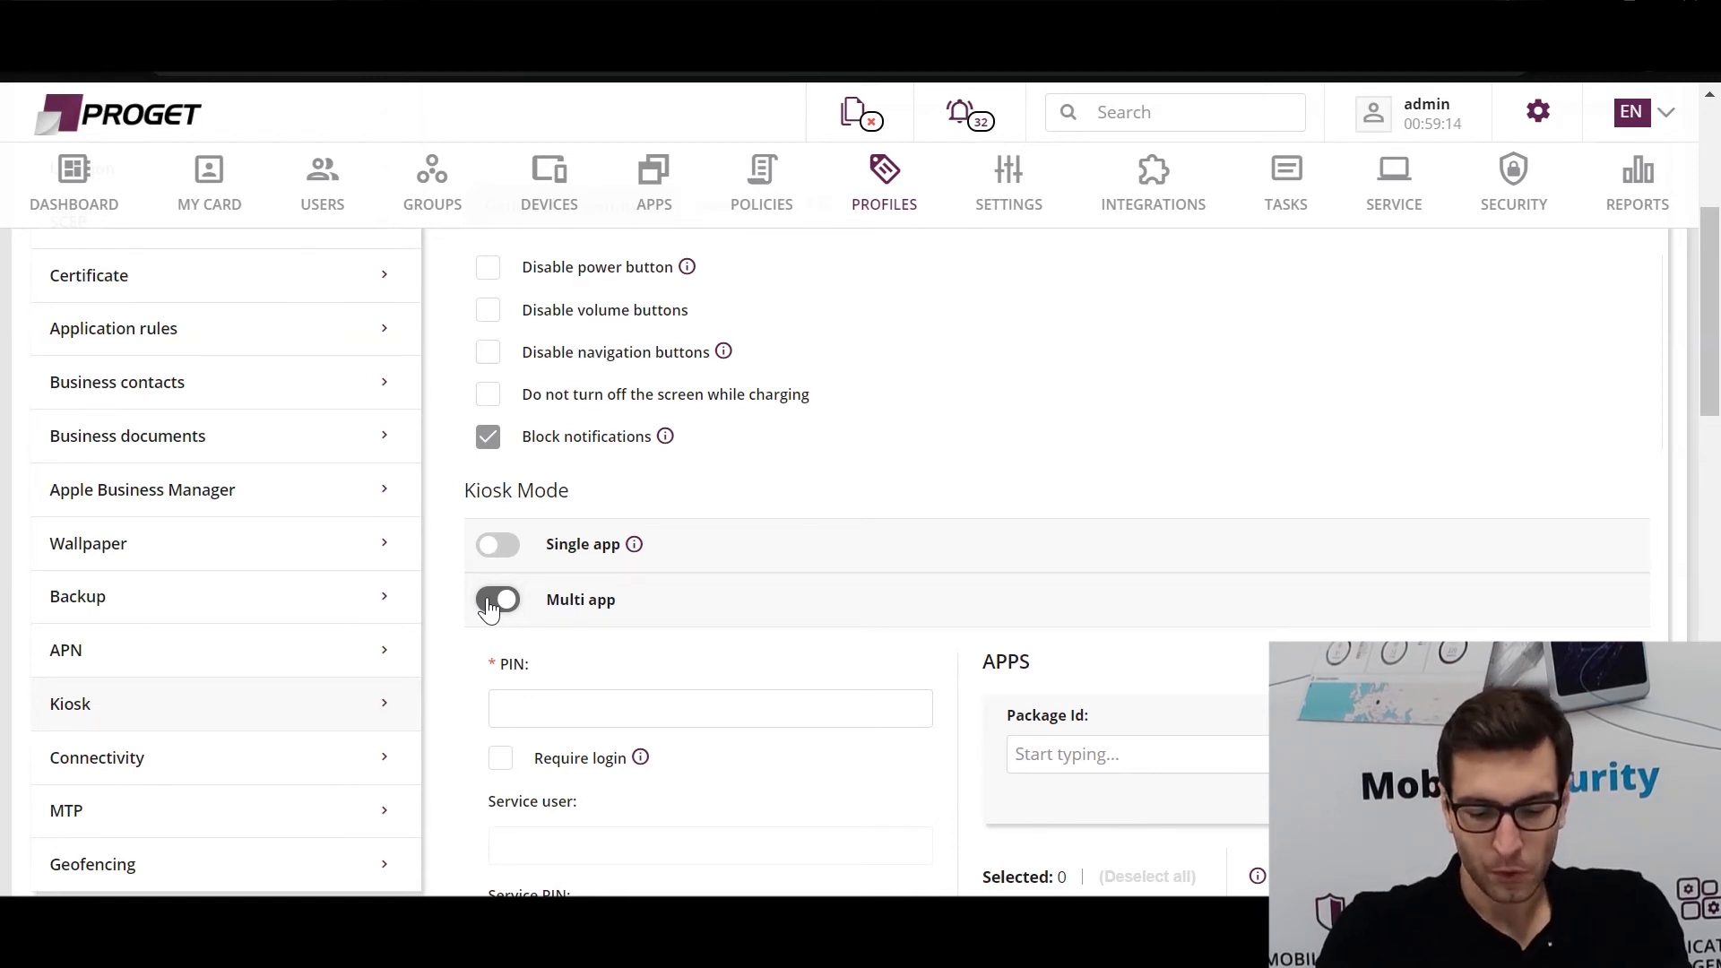
Step: Leave the kiosk profile without saving it, and open the Server settings with the organization, server and application details
{"action": "left_click", "coordinate": [1008, 203]}
{"action": "left_click", "coordinate": [889, 564]}
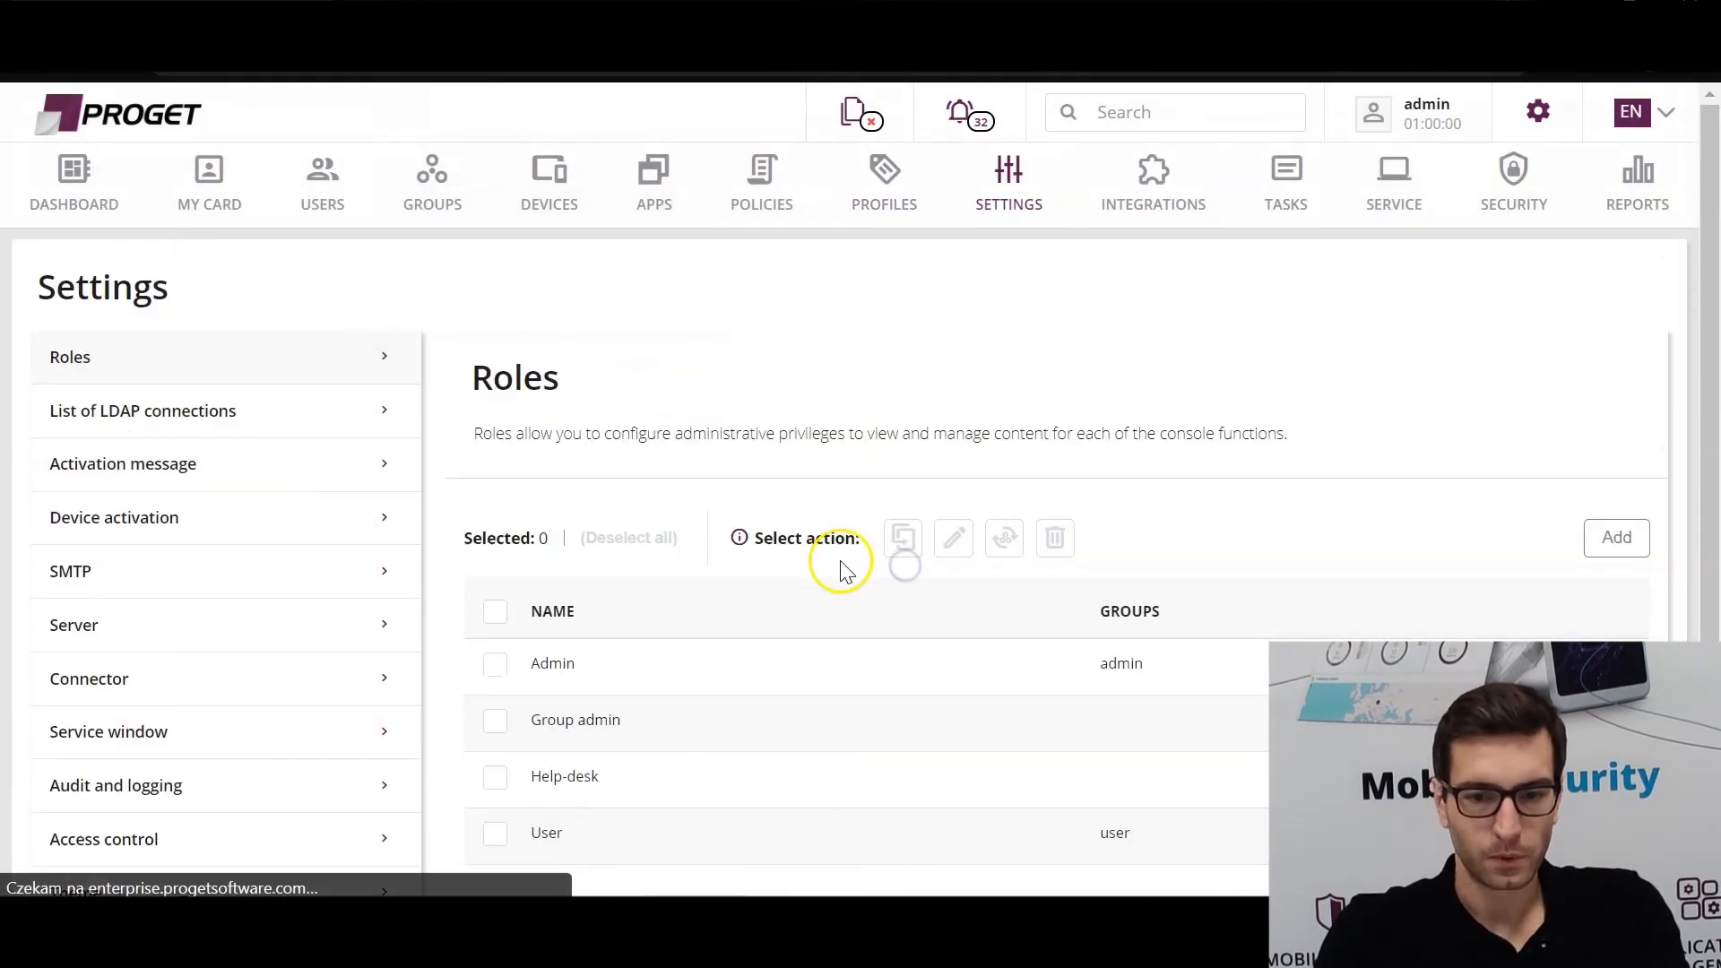
{"action": "left_click", "coordinate": [121, 623]}
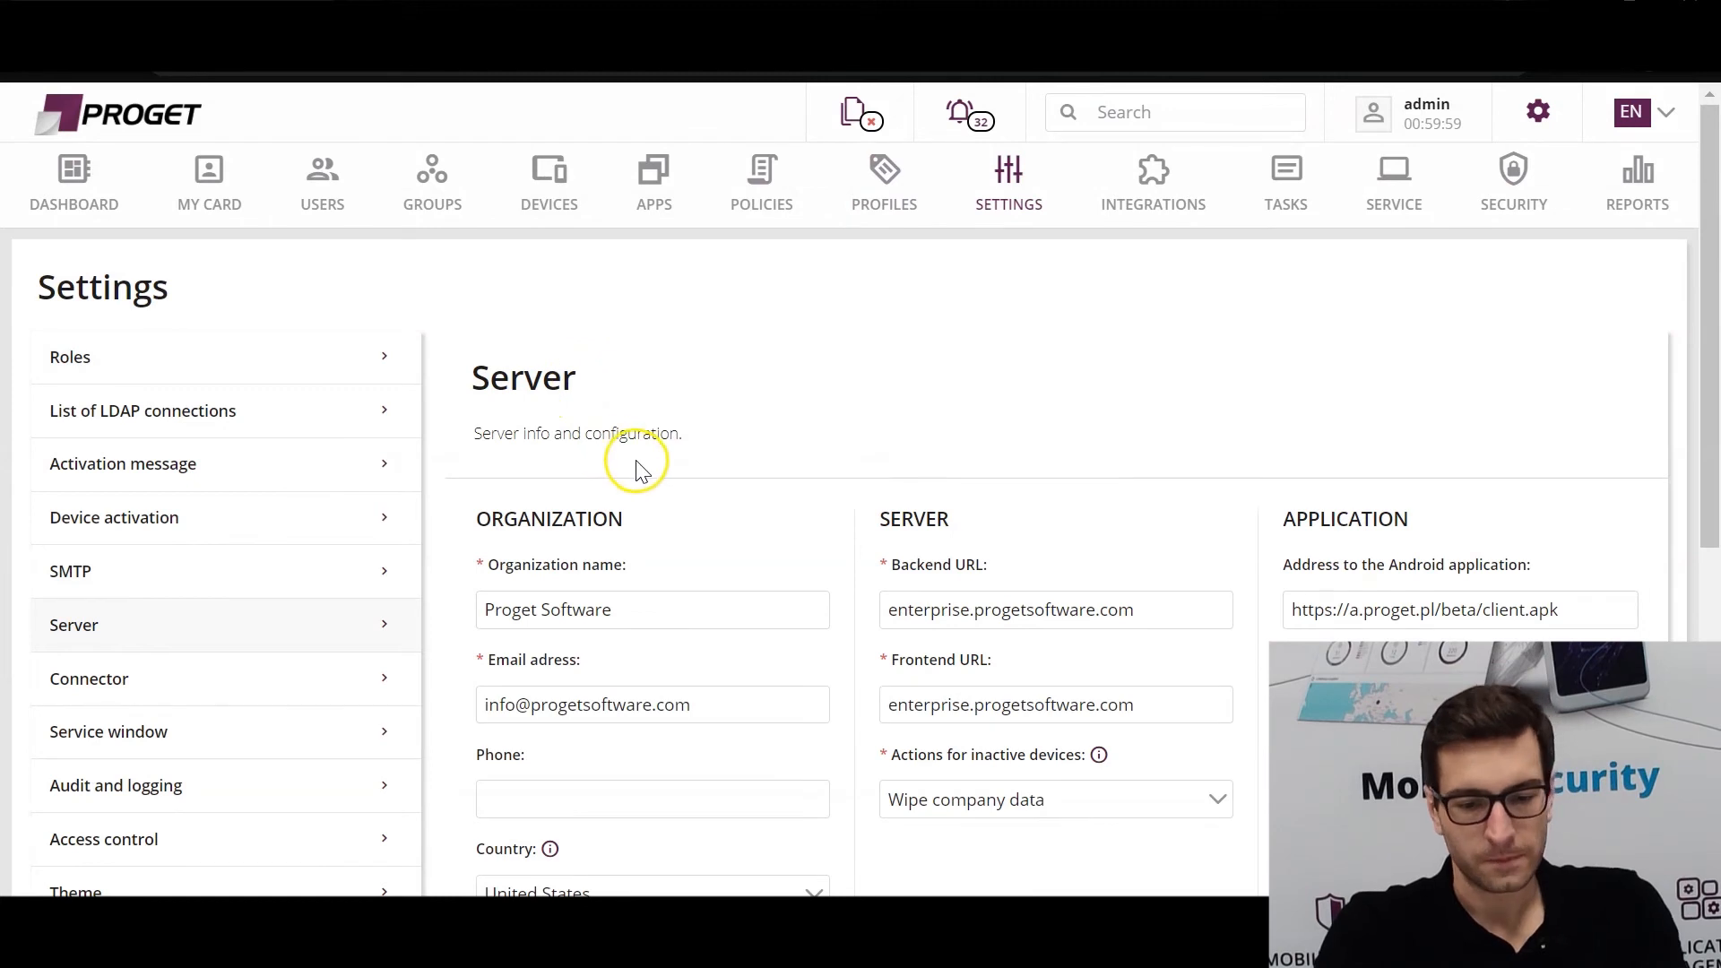
{"action": "scroll", "coordinate": [757, 565], "scroll_direction": "down", "scroll_amount": 3}
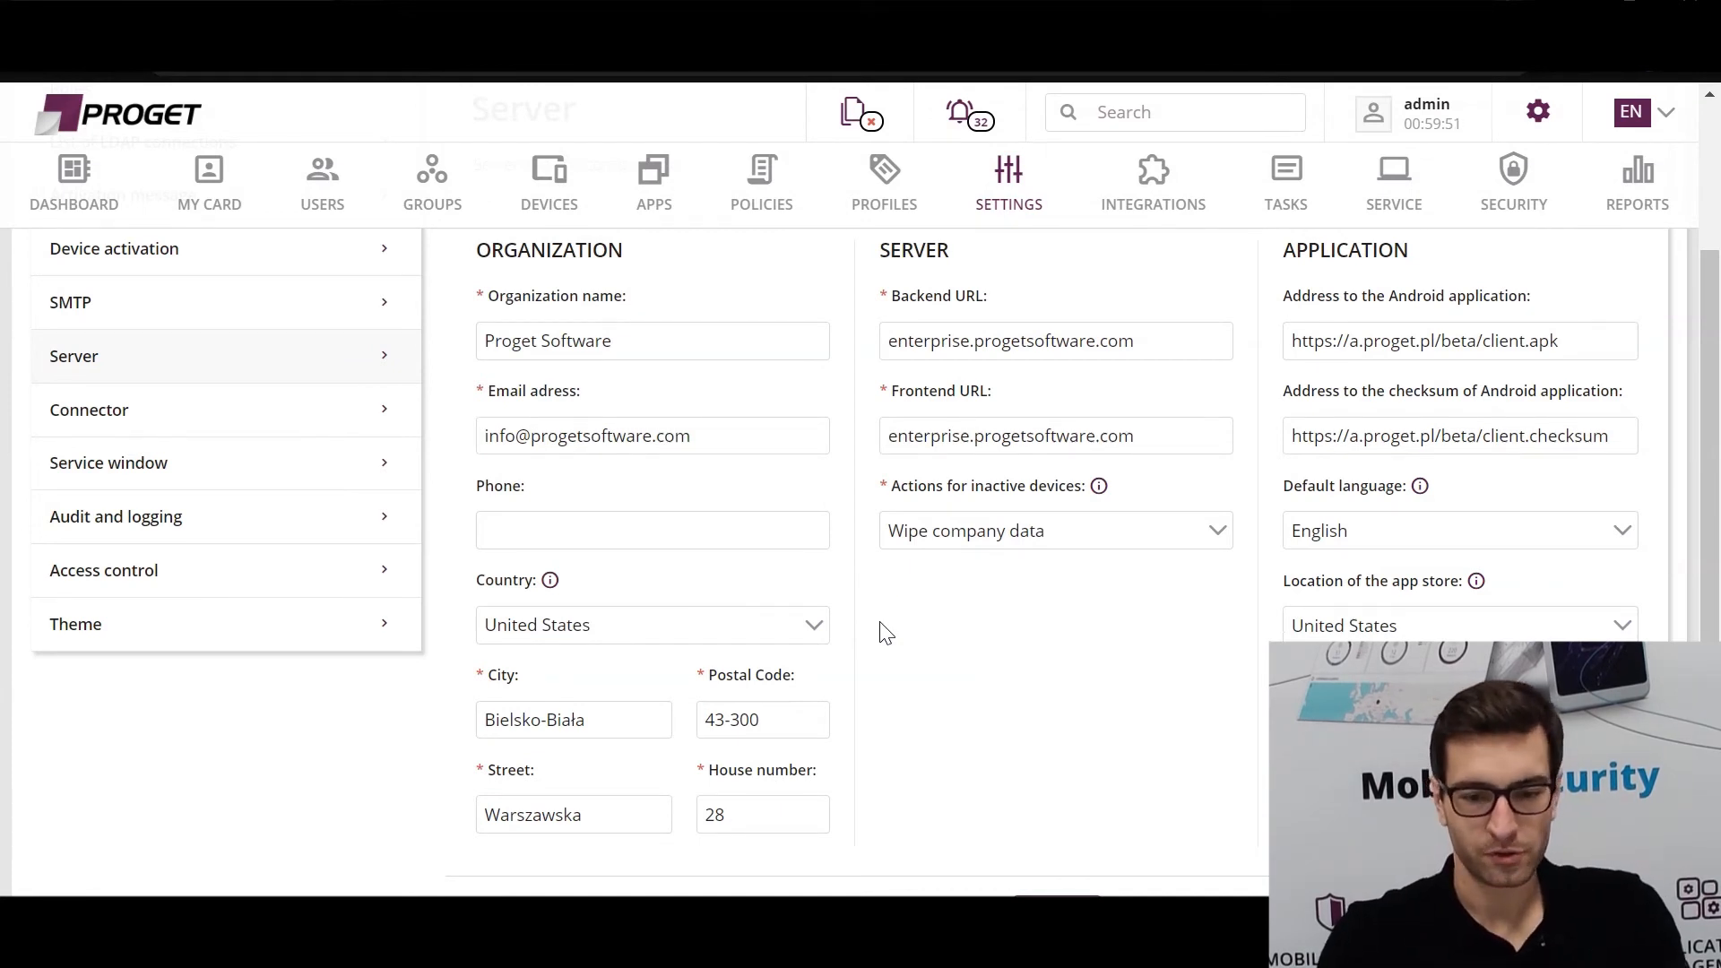
Step: Review the Country setting and the choices for Actions for inactive devices, closing the list without choosing one
{"action": "left_click_drag", "start_coordinate": [468, 582], "coordinate": [538, 587]}
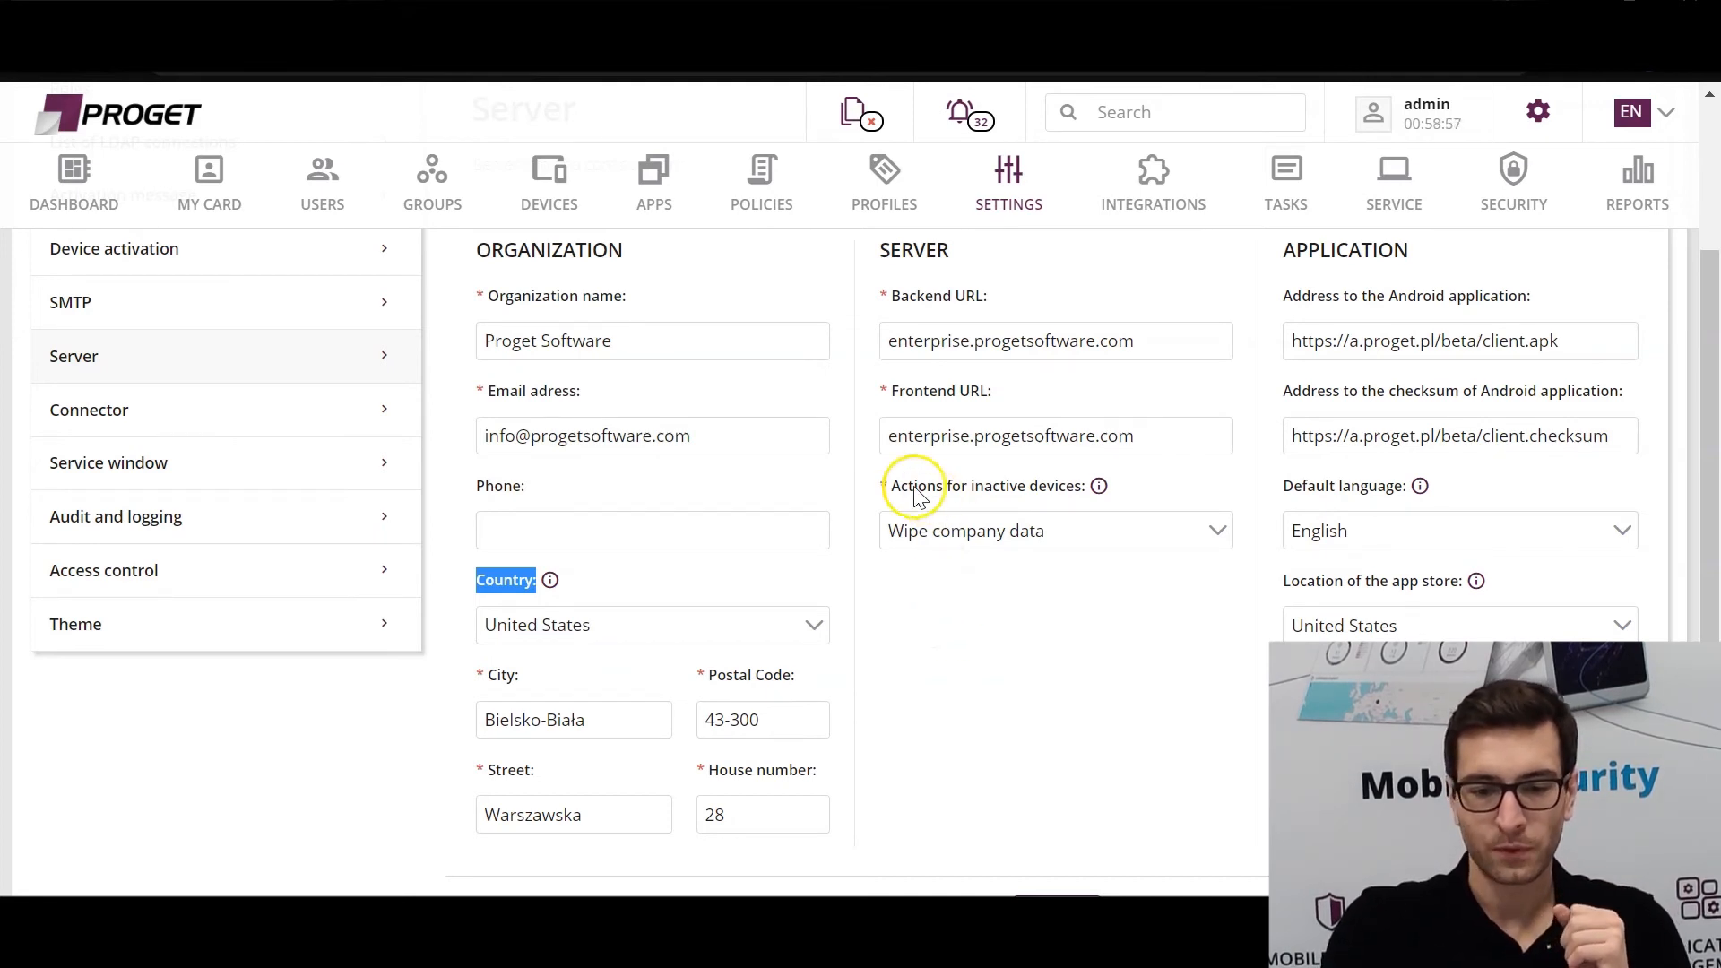
{"action": "left_click_drag", "start_coordinate": [910, 487], "coordinate": [1036, 491]}
{"action": "left_click", "coordinate": [1070, 642]}
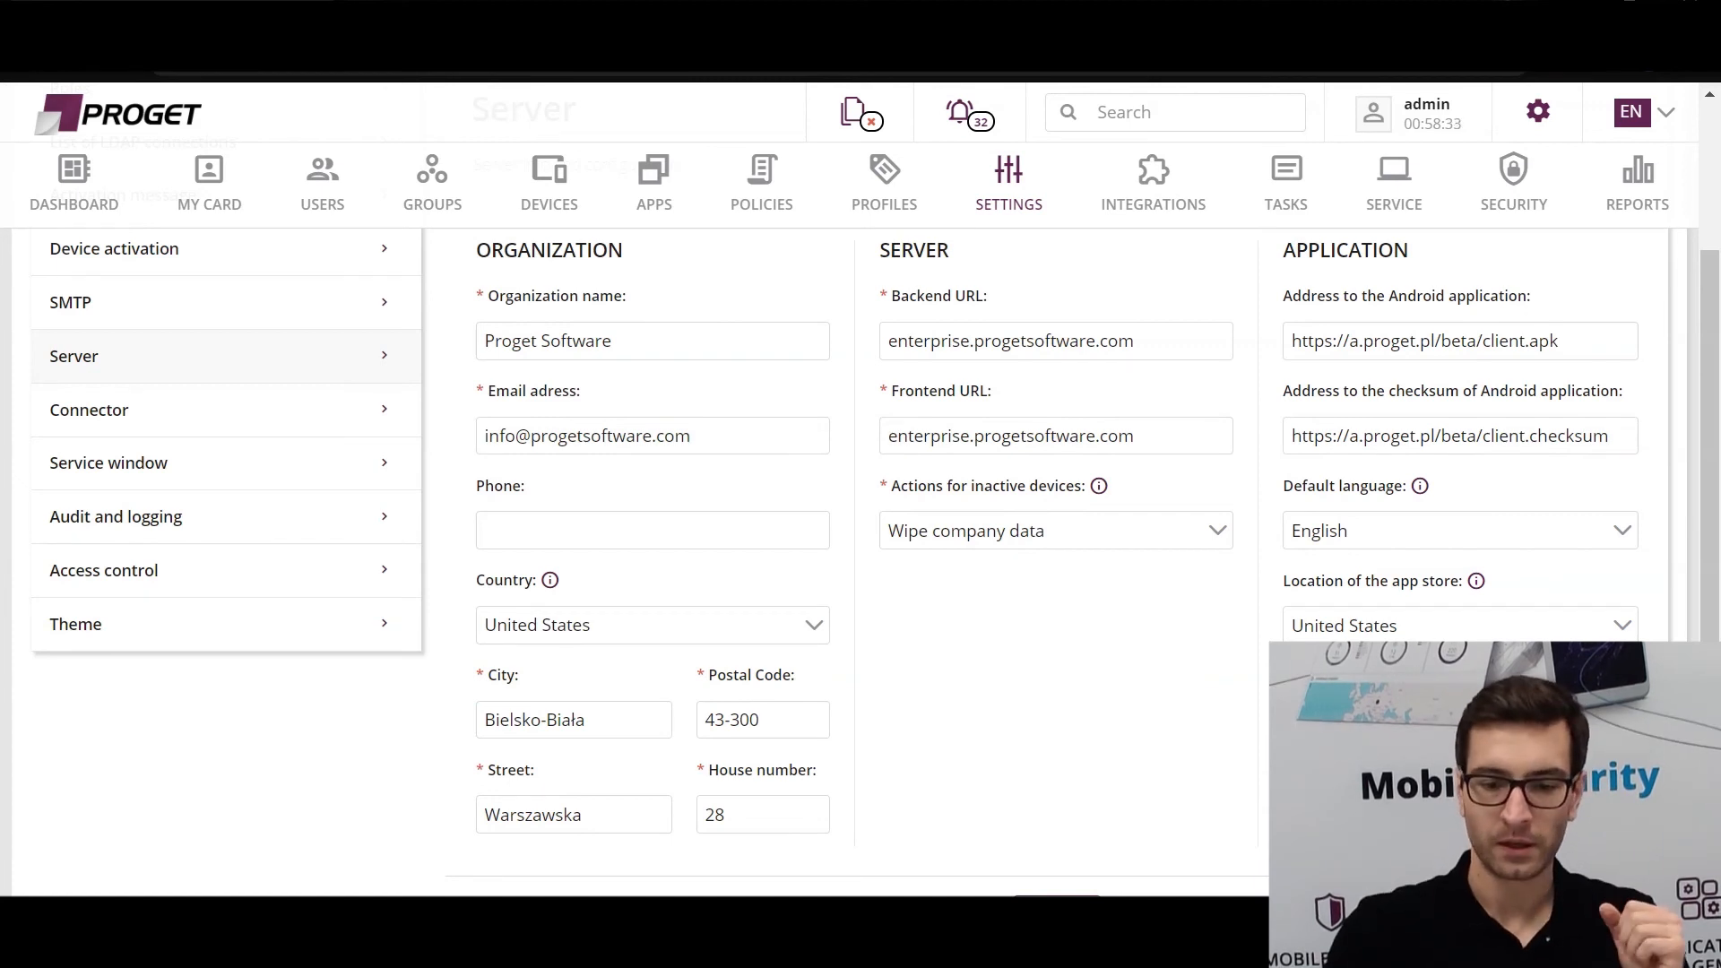
{"action": "left_click", "coordinate": [966, 537]}
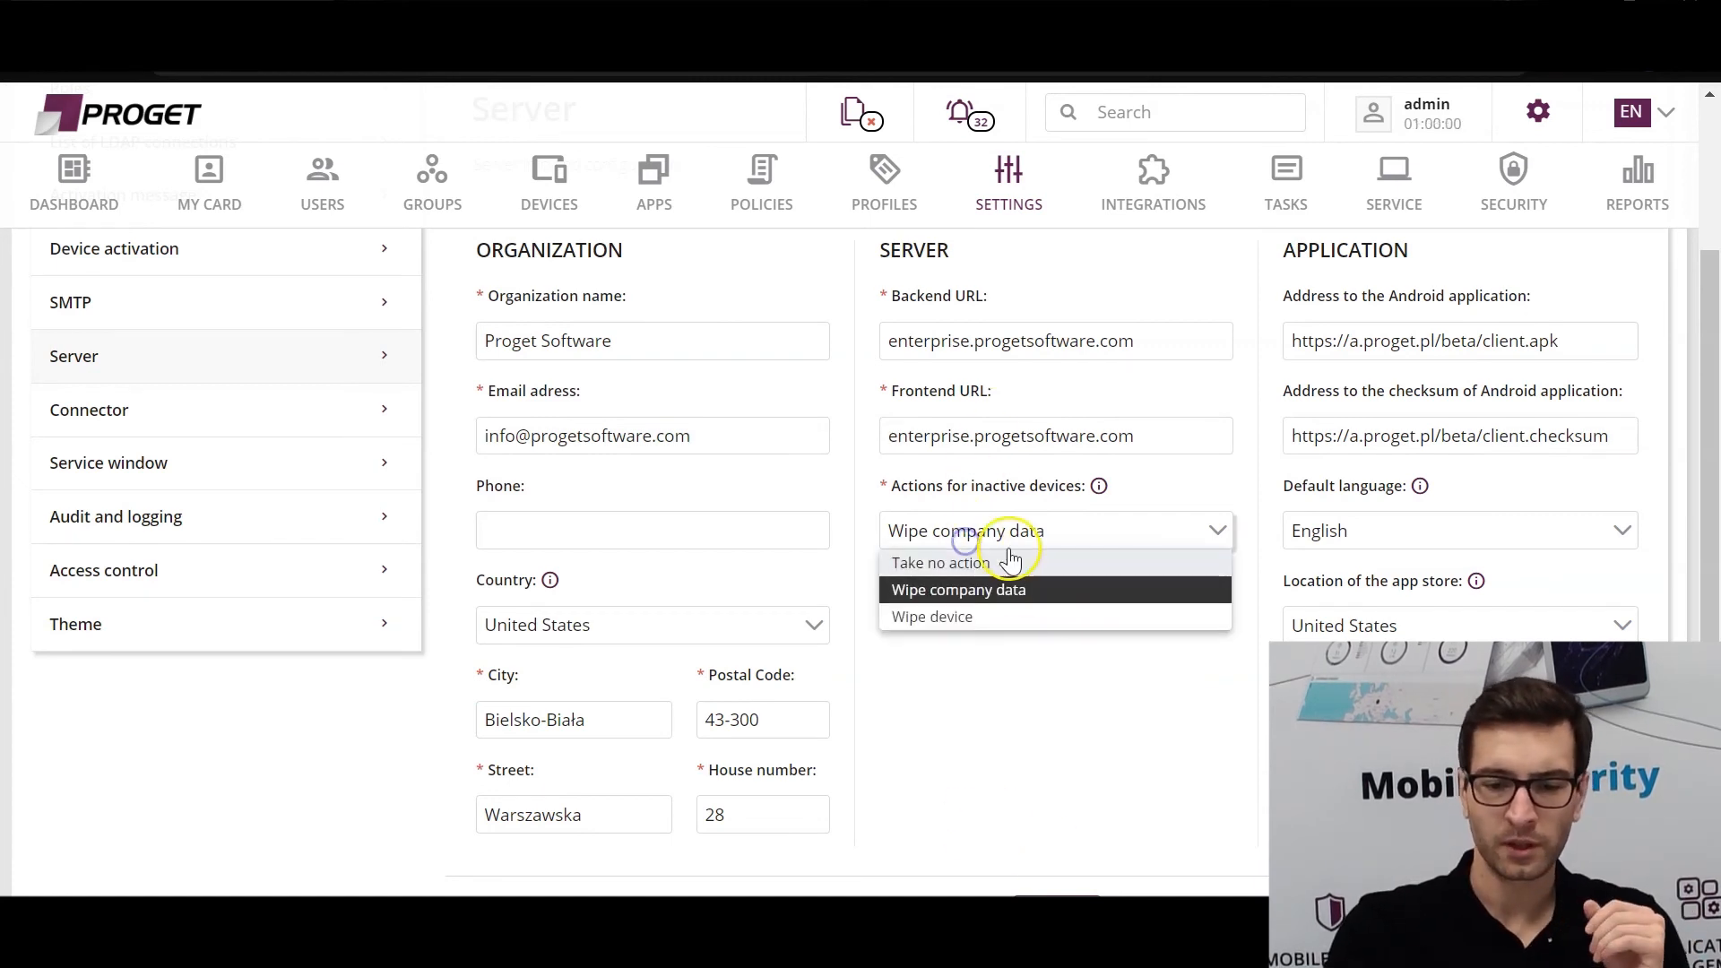
{"action": "left_click", "coordinate": [979, 697]}
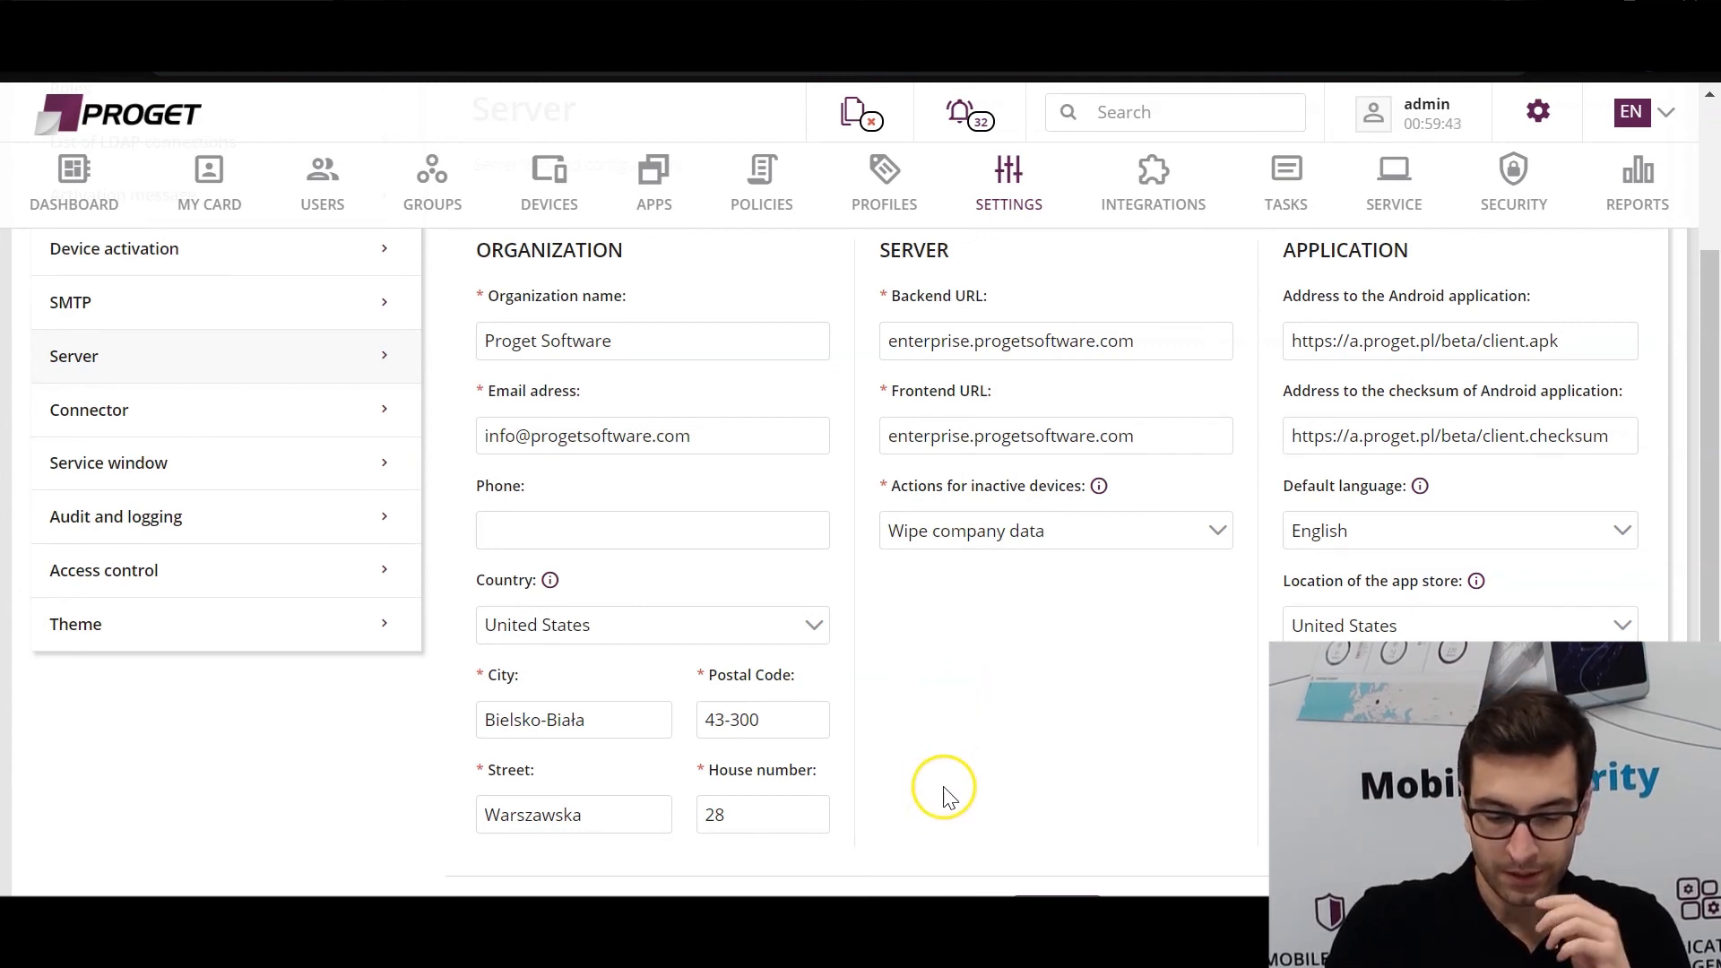
Step: Open the Integrations and review the Apple Push Notification Service details, including the Apple ID
{"action": "left_click", "coordinate": [1148, 206]}
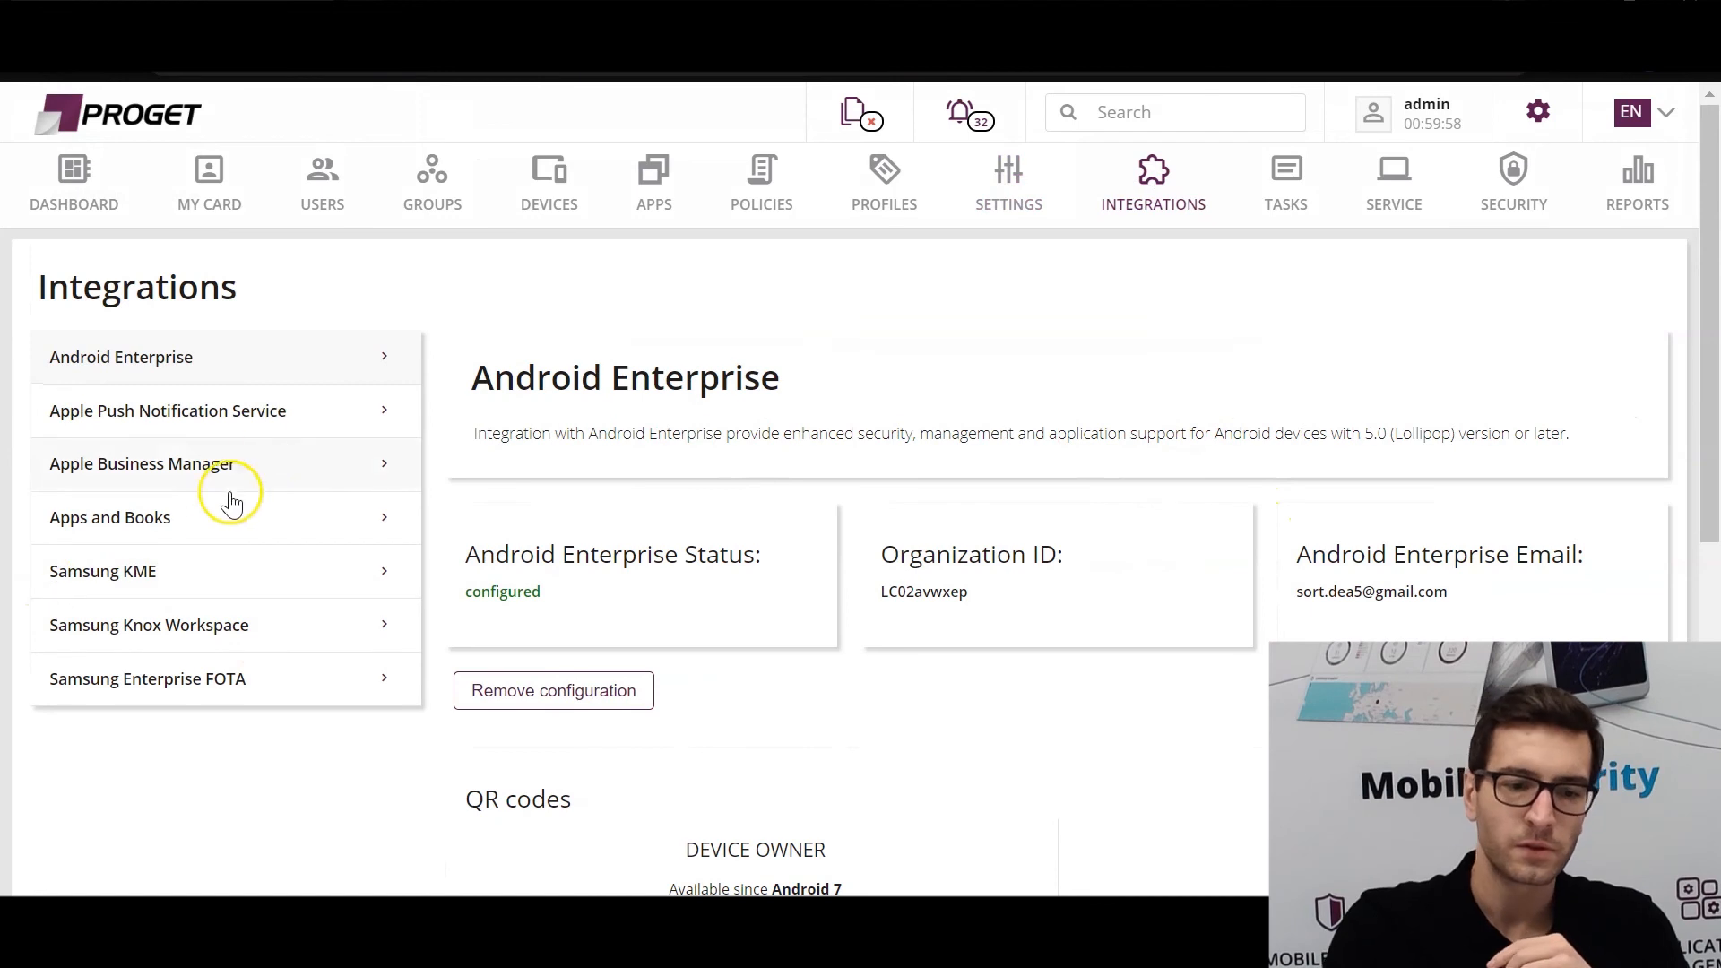
{"action": "left_click", "coordinate": [183, 421]}
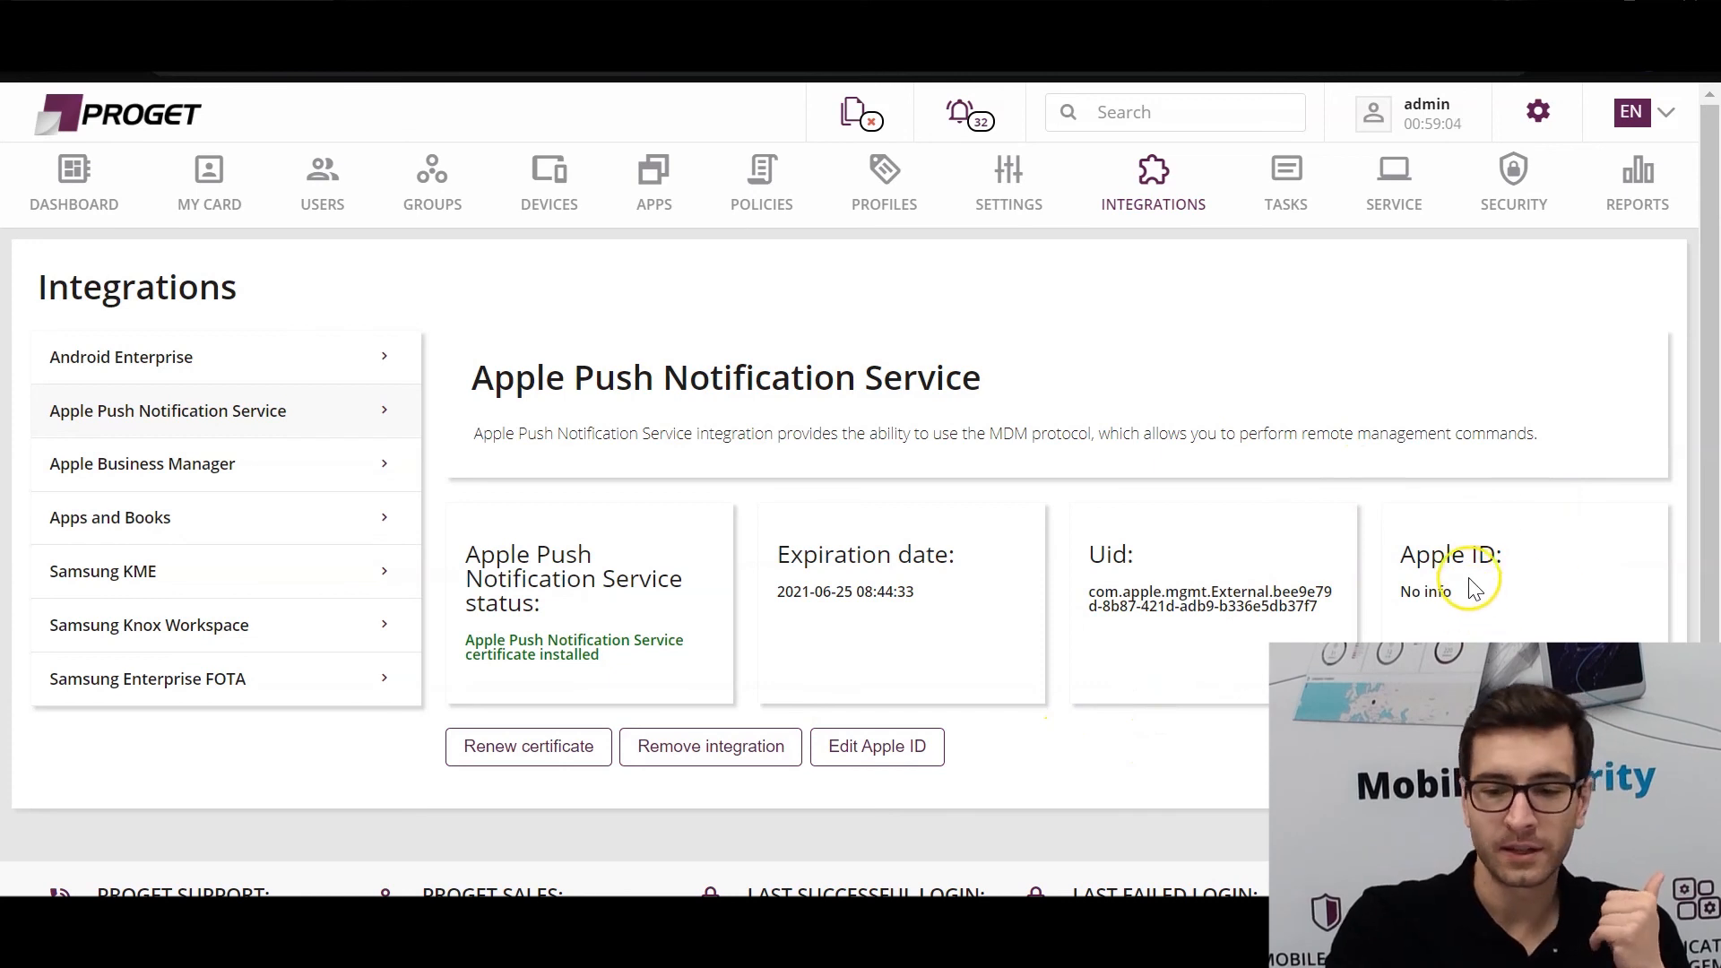
{"action": "left_click_drag", "start_coordinate": [1452, 591], "coordinate": [1346, 603]}
{"action": "left_click", "coordinate": [1346, 603]}
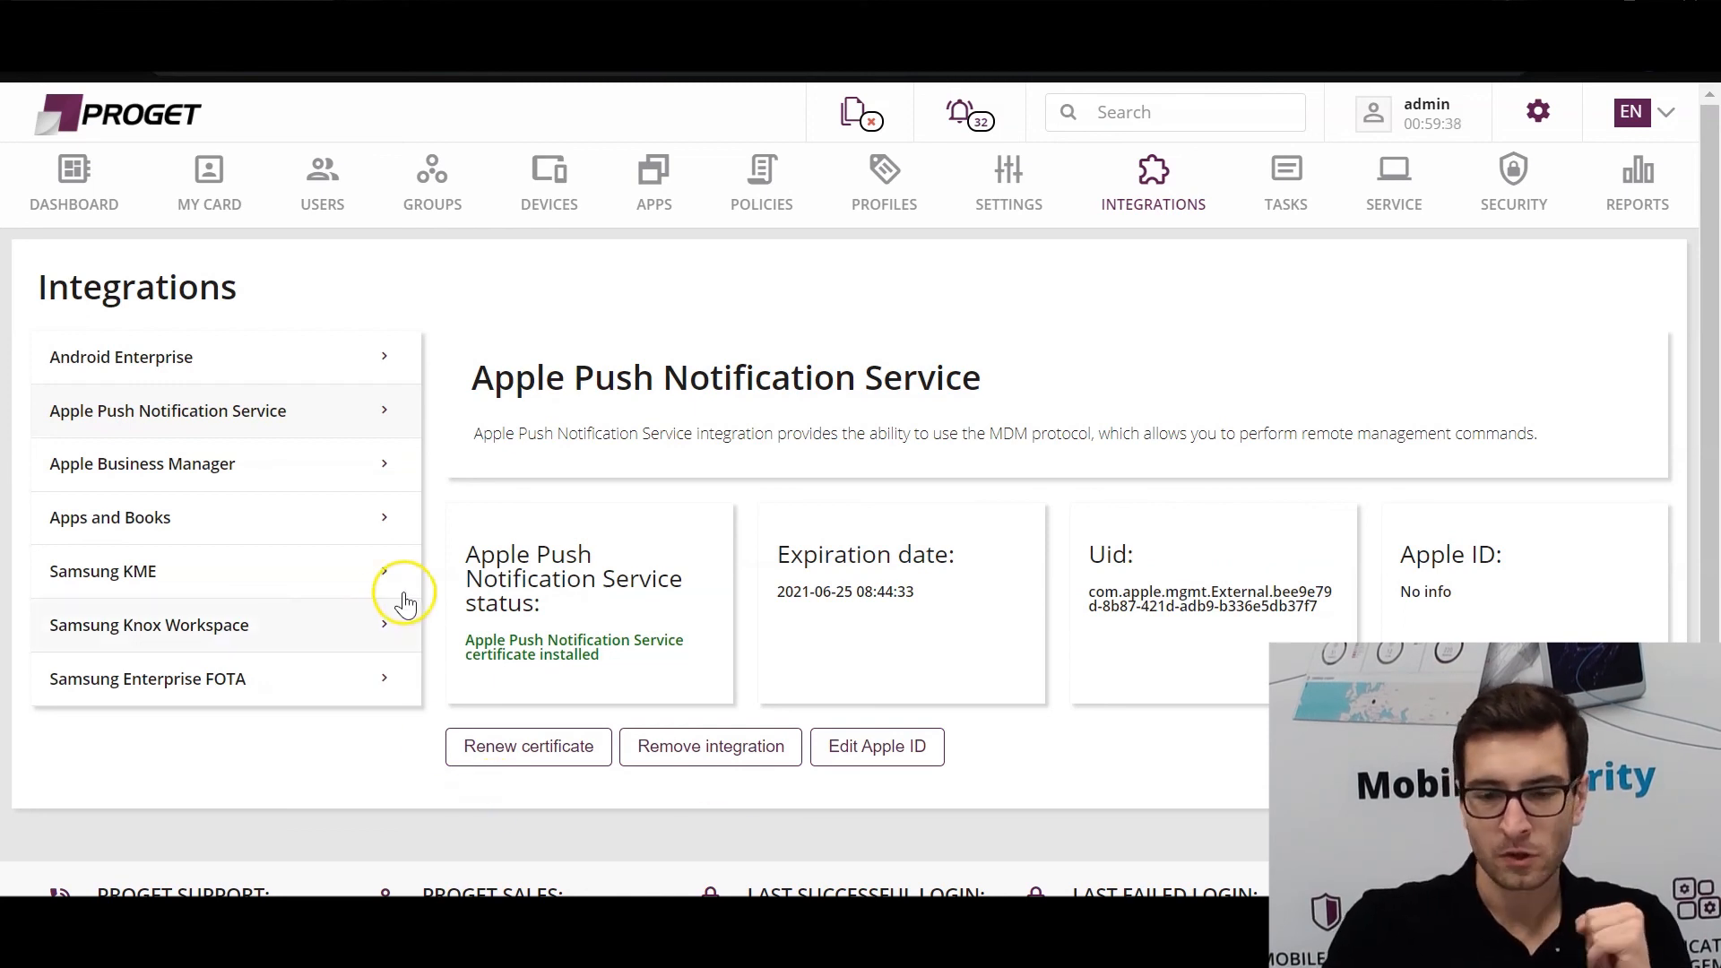
Step: Return to the console's dashboard
{"action": "left_click", "coordinate": [74, 207]}
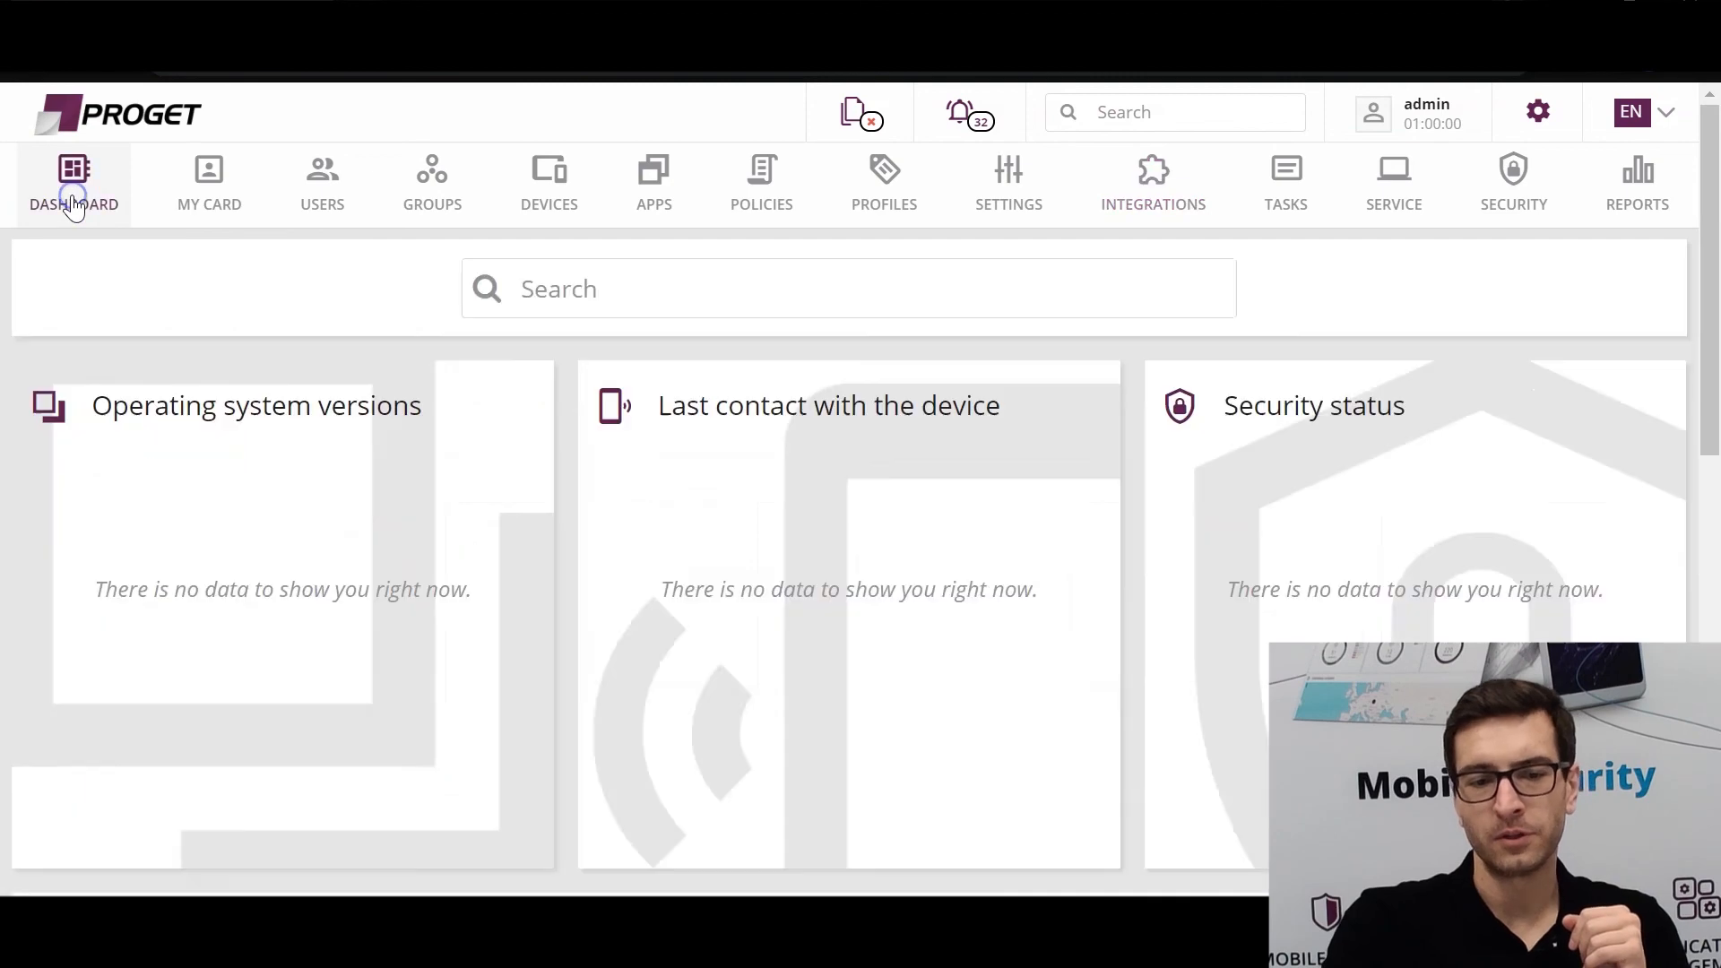